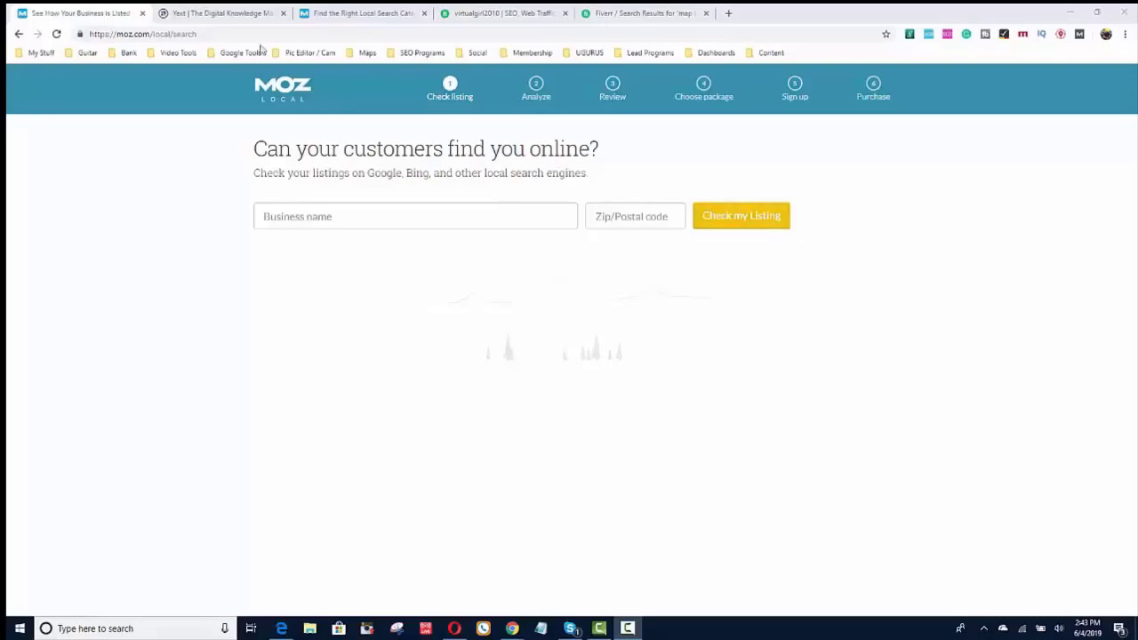
Open the Lawyer category from the Moz Local category list to view its engine mappings.
{"action": "left_click", "coordinate": [242, 14]}
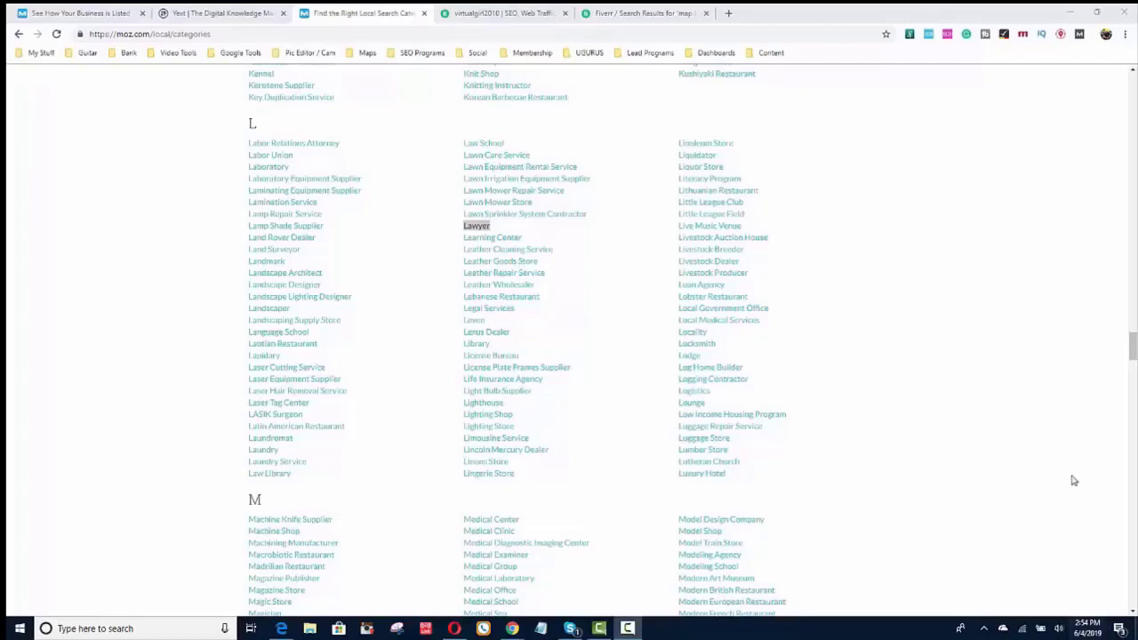
{"action": "mouse_move", "coordinate": [1133, 349]}
{"action": "left_mouse_down"}
{"action": "mouse_move", "coordinate": [1132, 89]}
{"action": "mouse_move", "coordinate": [1132, 340]}
{"action": "left_mouse_up"}
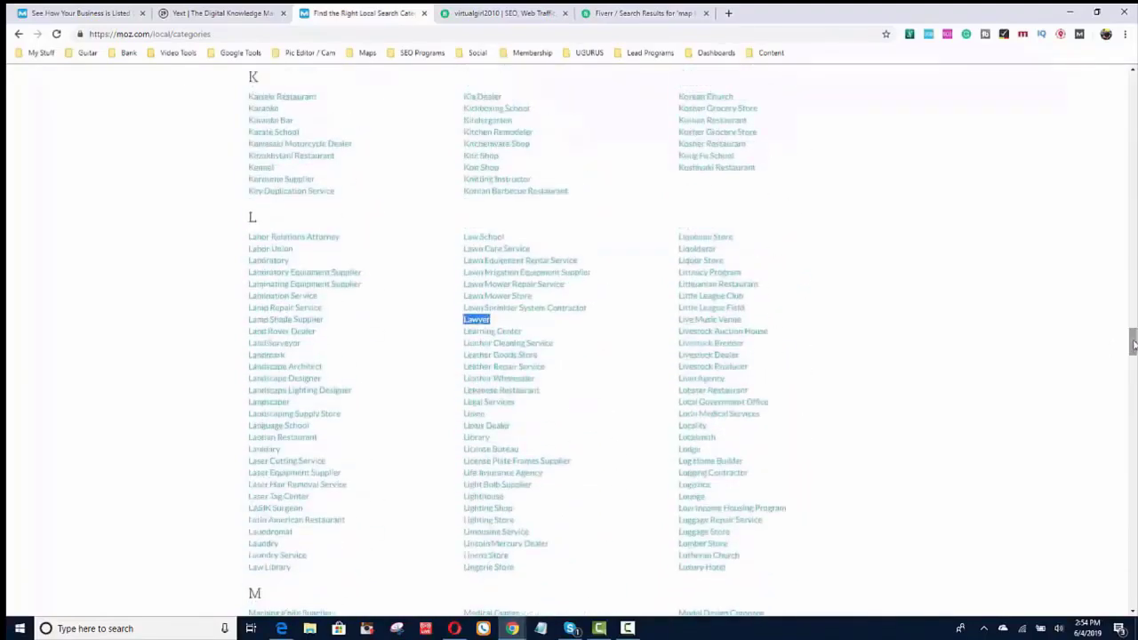
{"action": "left_click", "coordinate": [482, 321]}
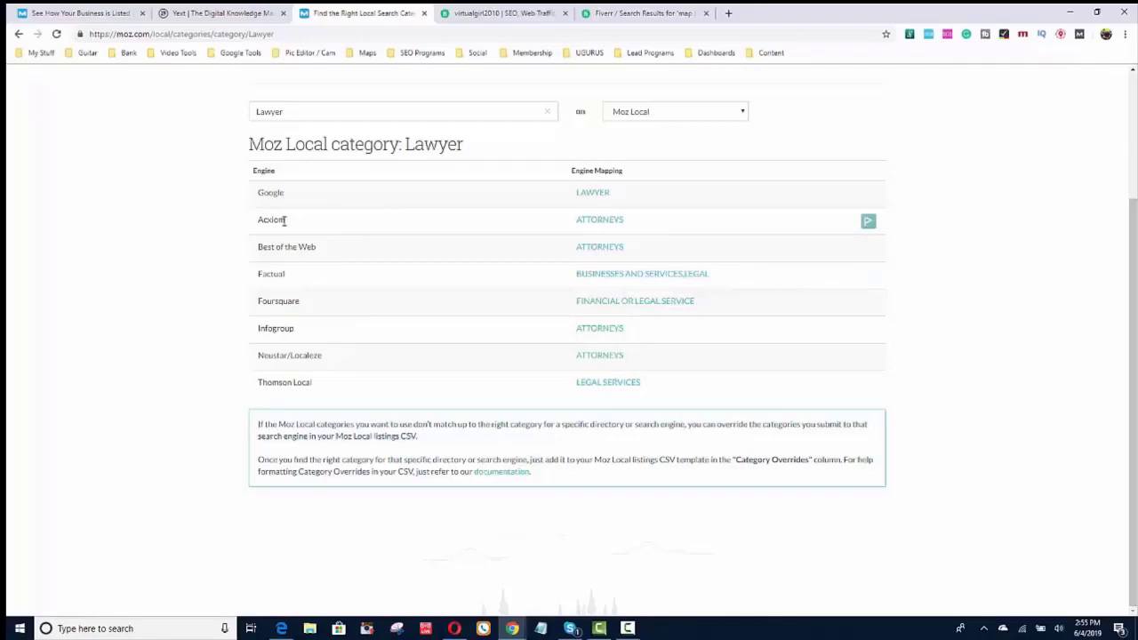
Review the Fiverr seller's gig page alongside the Moz Local mappings for the Lawyer category.
{"action": "left_click", "coordinate": [498, 14]}
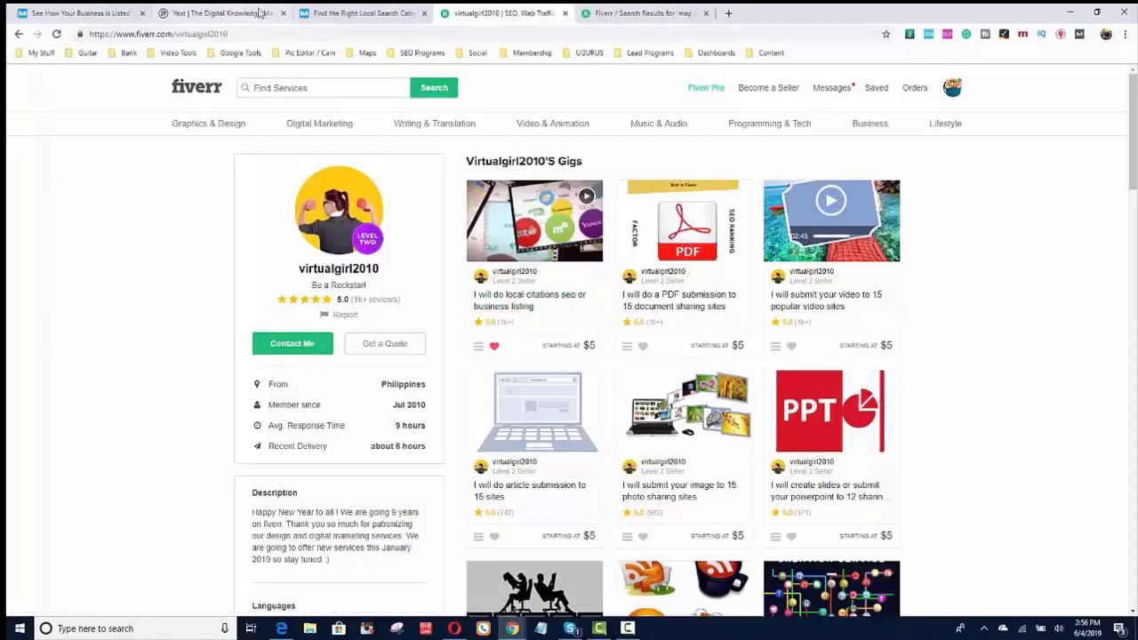
{"action": "left_click", "coordinate": [331, 14]}
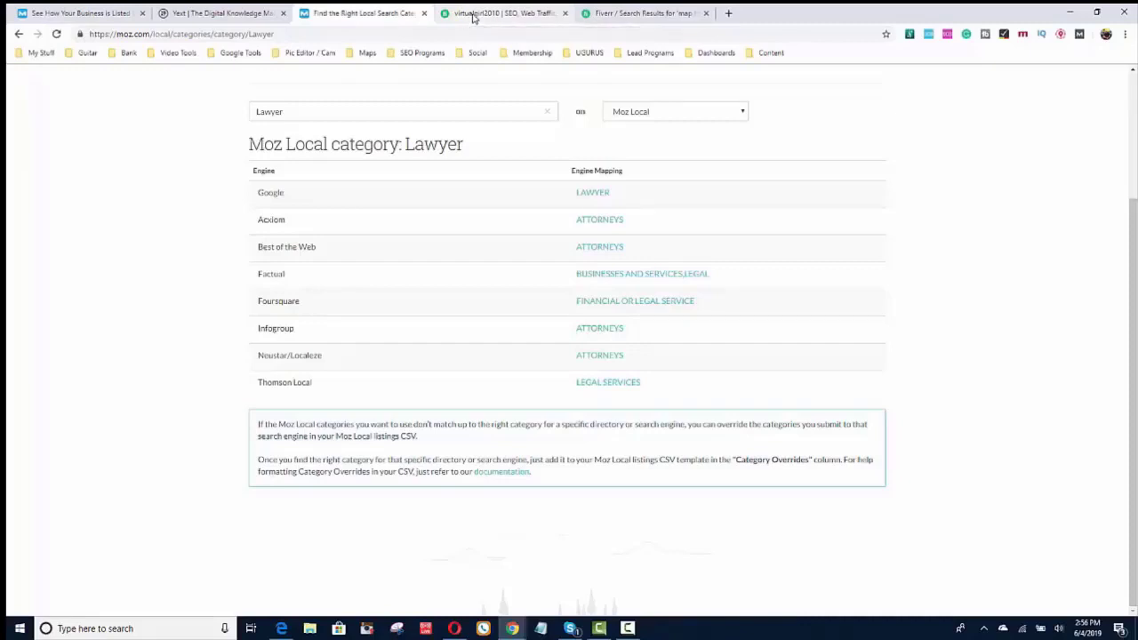
{"action": "left_click", "coordinate": [474, 17]}
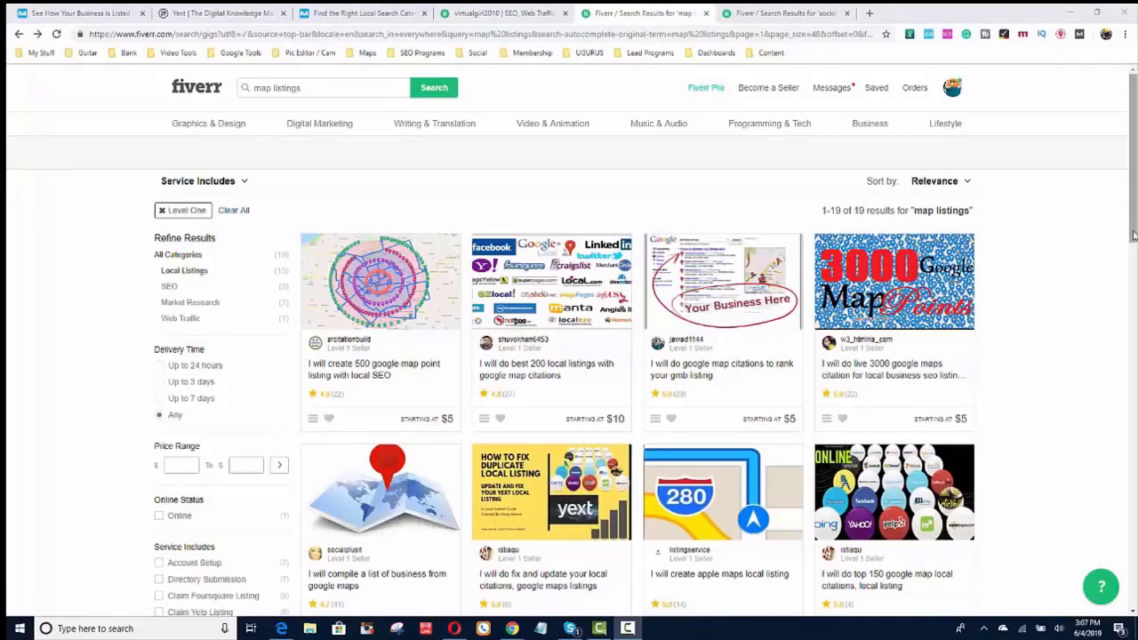
Browse the Fiverr search results for map listings offered by Level One sellers.
{"action": "left_click_drag", "start_coordinate": [1129, 246], "coordinate": [1133, 218]}
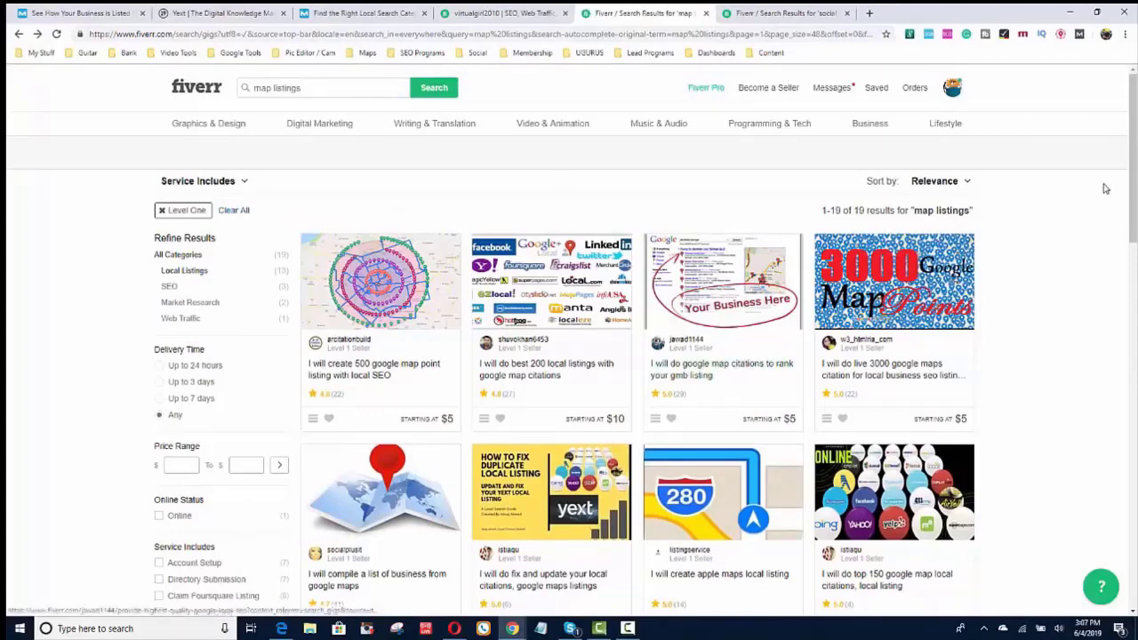
{"action": "left_click_drag", "start_coordinate": [1132, 187], "coordinate": [1118, 249]}
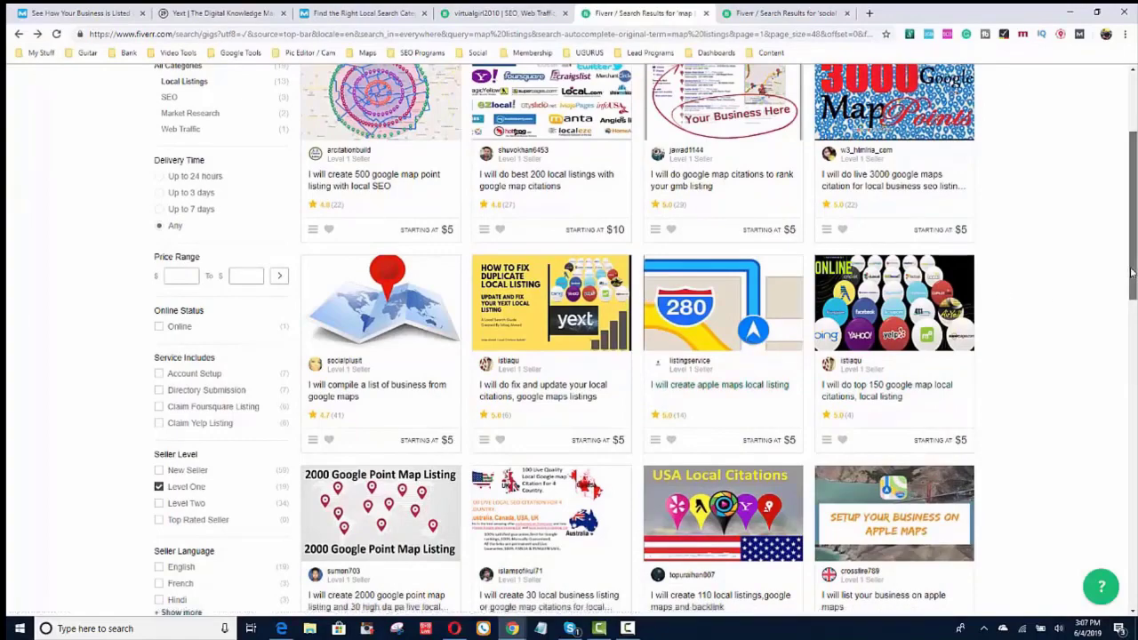
{"action": "left_click_drag", "start_coordinate": [1133, 282], "coordinate": [1131, 455]}
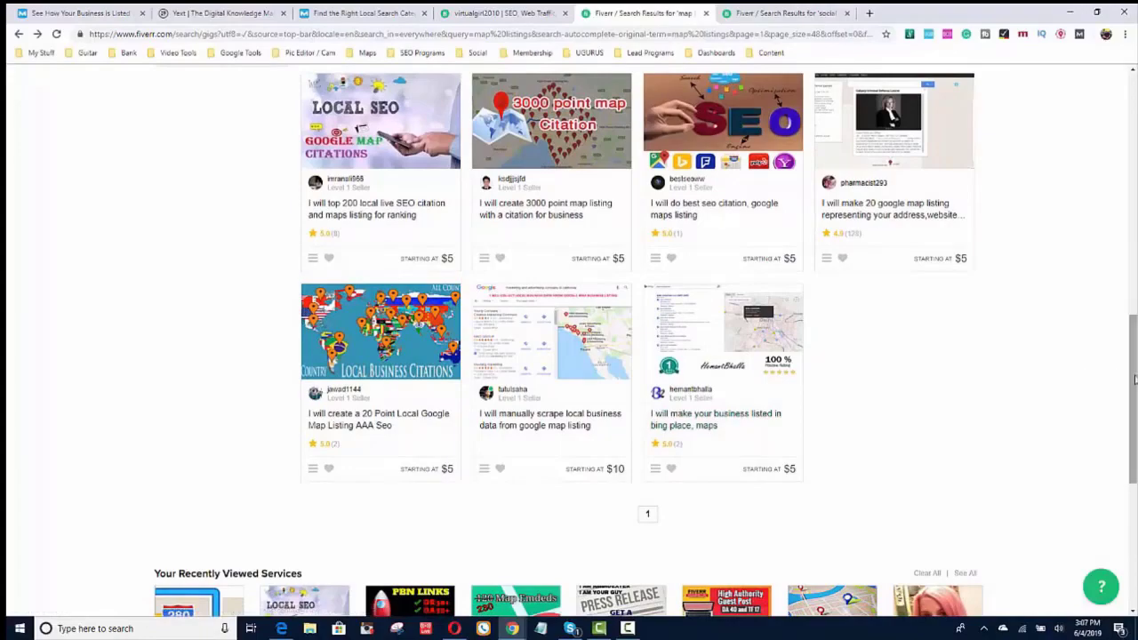
{"action": "left_click_drag", "start_coordinate": [1134, 379], "coordinate": [1135, 157]}
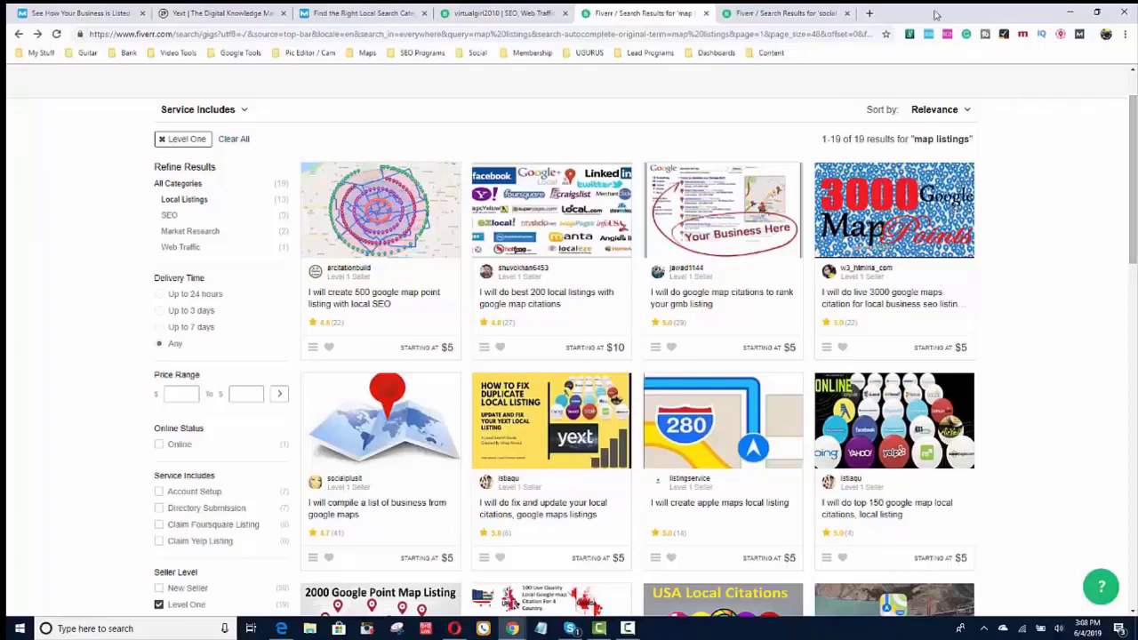
Browse the Fiverr gigs found for the social profiles search.
{"action": "left_click", "coordinate": [803, 14]}
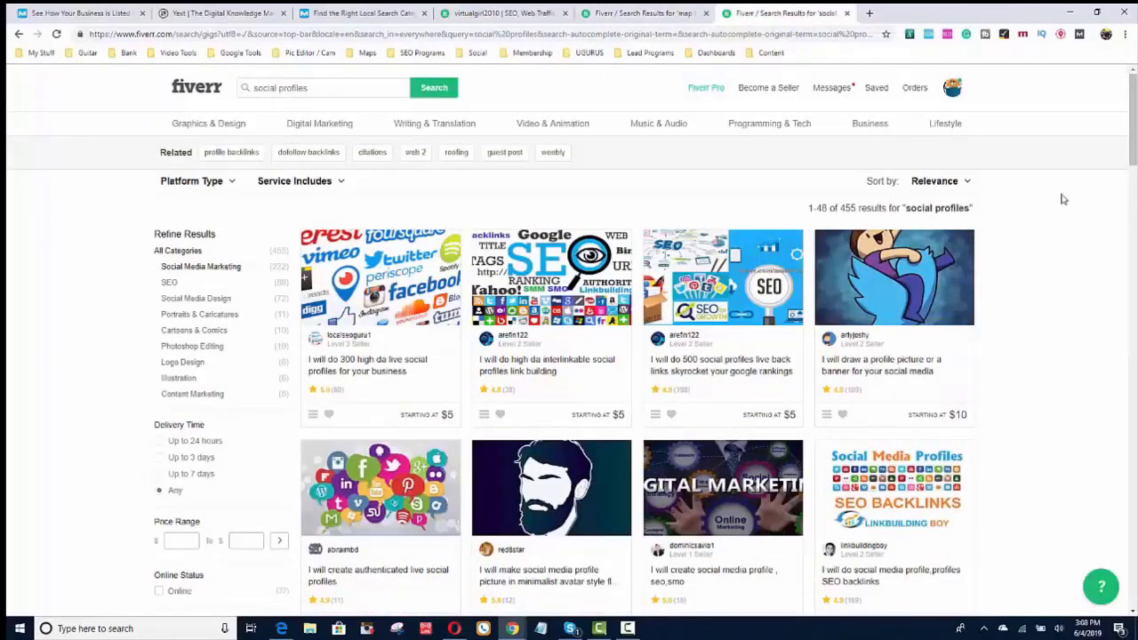
{"action": "left_click_drag", "start_coordinate": [1133, 158], "coordinate": [1132, 180]}
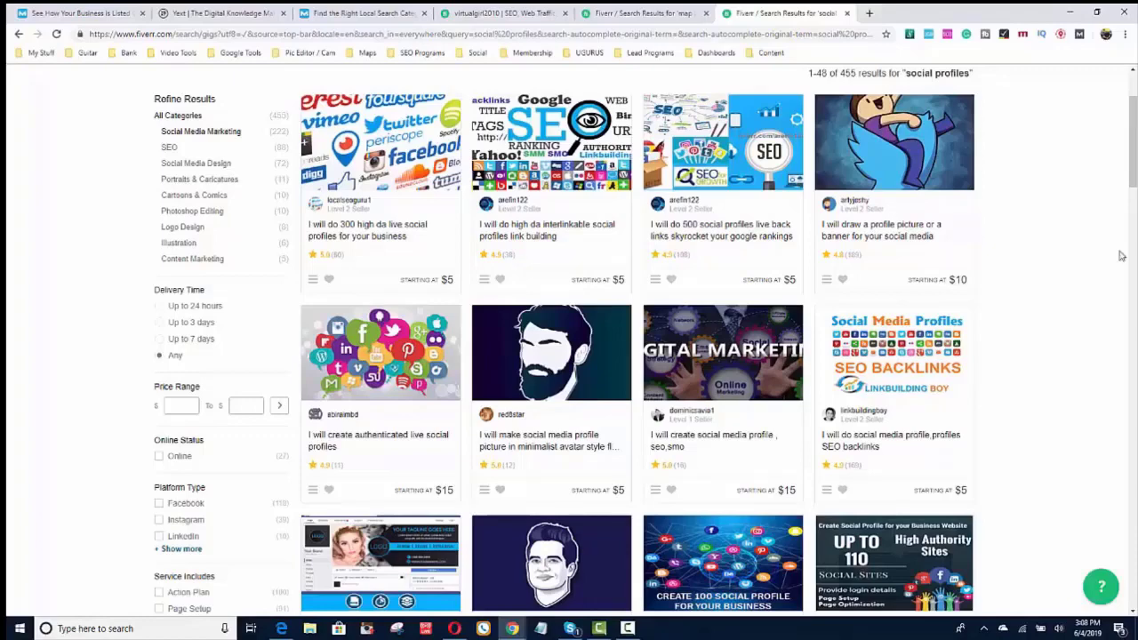
{"action": "left_click_drag", "start_coordinate": [1132, 135], "coordinate": [1133, 109]}
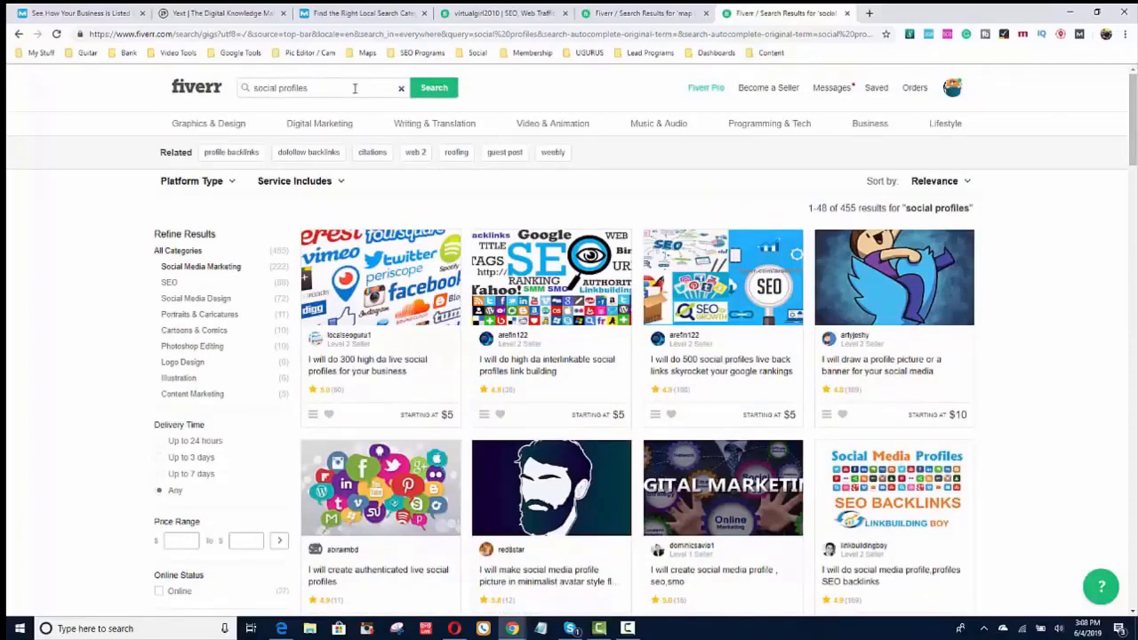
{"action": "mouse_move", "coordinate": [347, 116]}
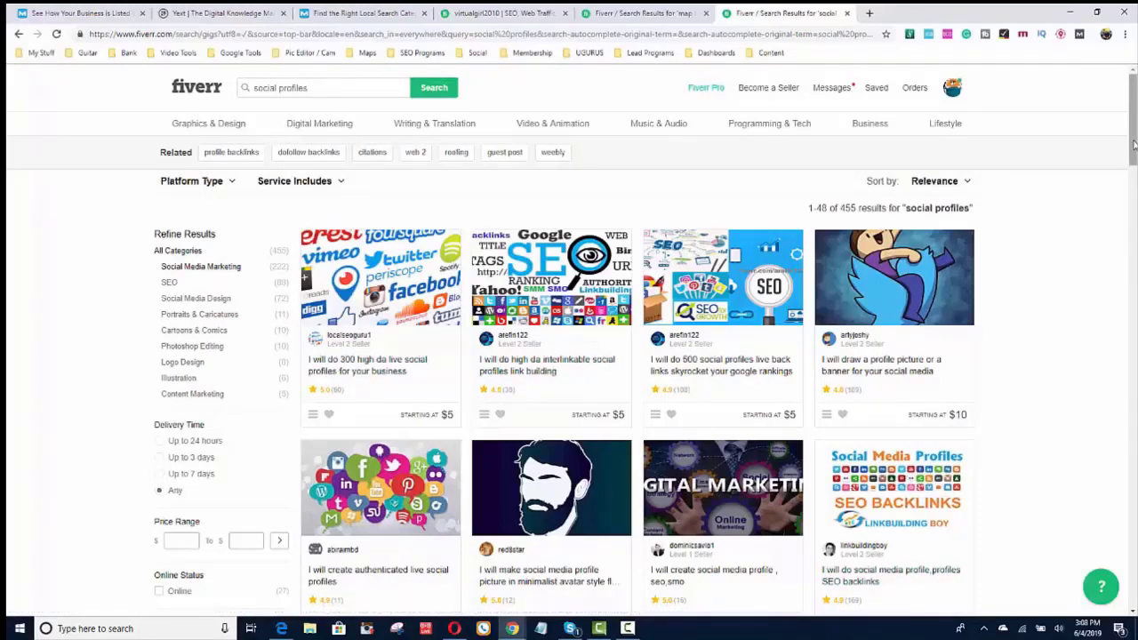
{"action": "left_click_drag", "start_coordinate": [1134, 158], "coordinate": [1133, 201]}
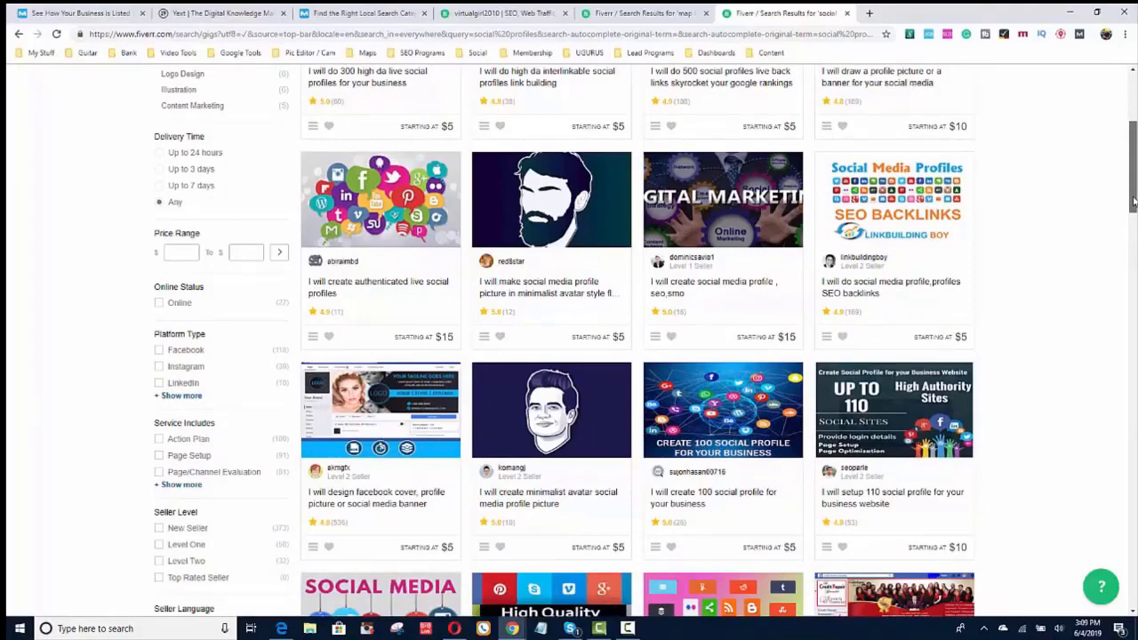
{"action": "left_click_drag", "start_coordinate": [1134, 201], "coordinate": [1133, 151]}
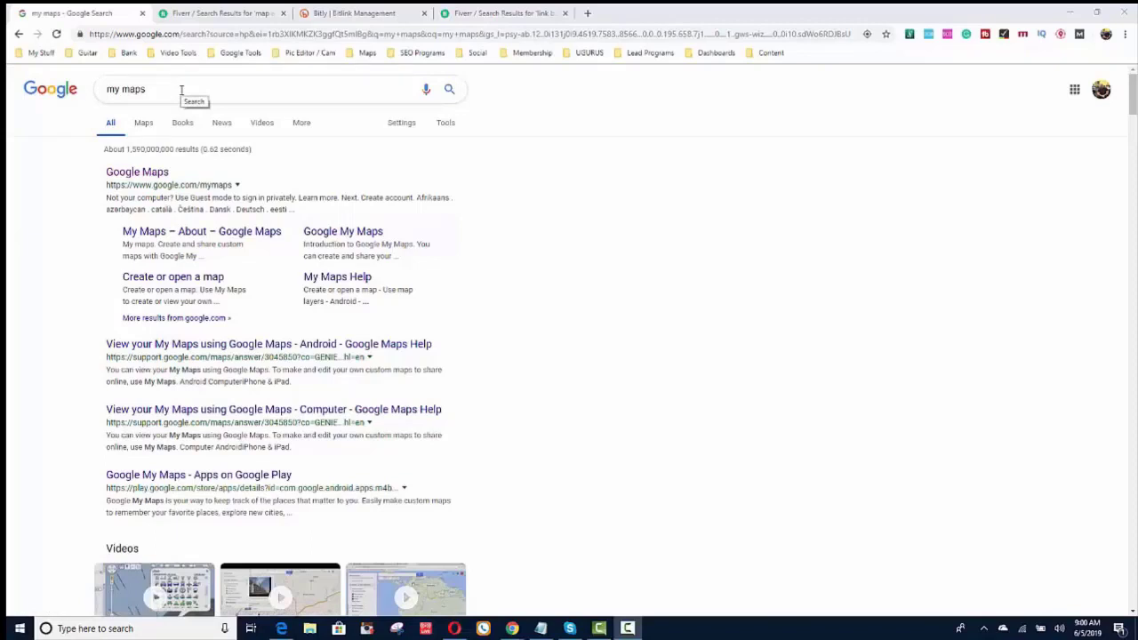
Create a new map in Google My Maps and set its link sharing to On - Public on the web.
{"action": "left_click", "coordinate": [158, 172]}
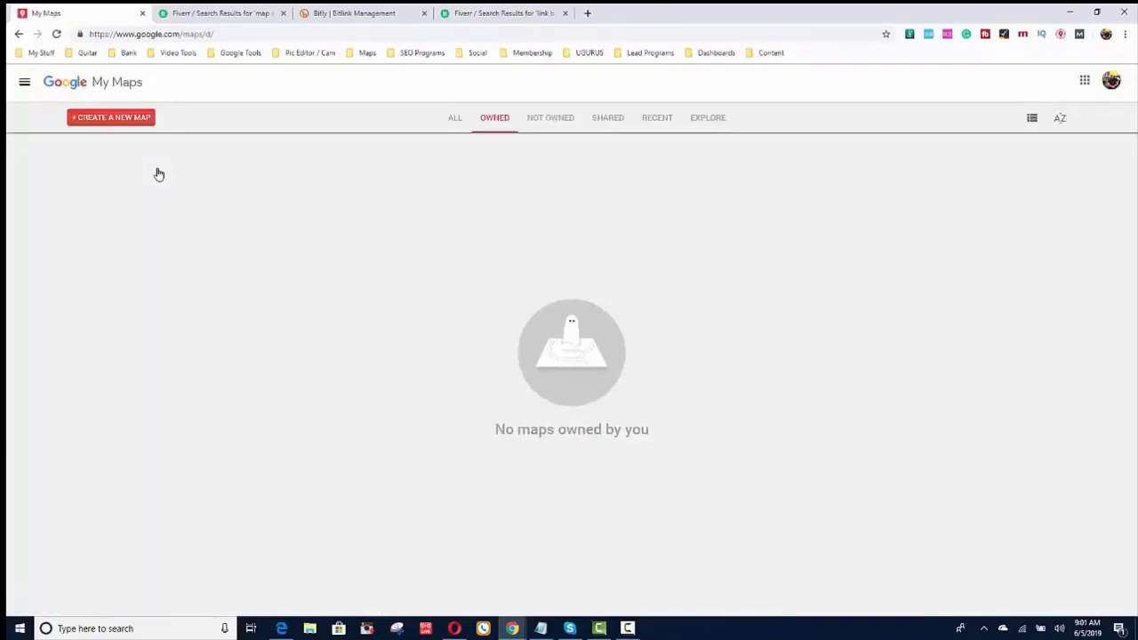
{"action": "left_click", "coordinate": [118, 120]}
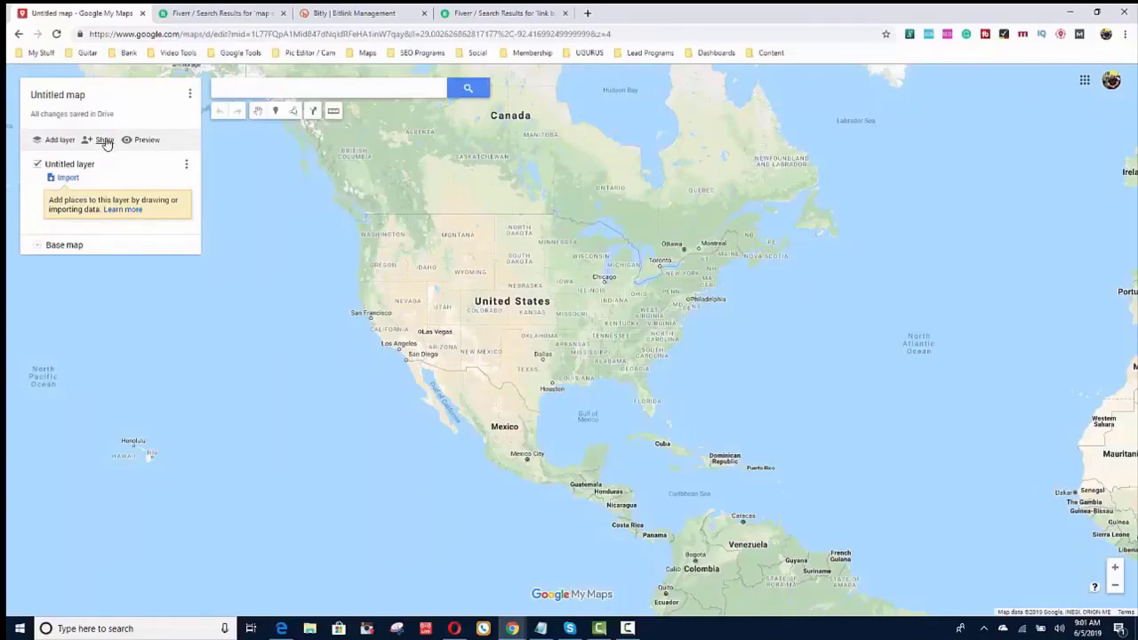
{"action": "left_click", "coordinate": [104, 140]}
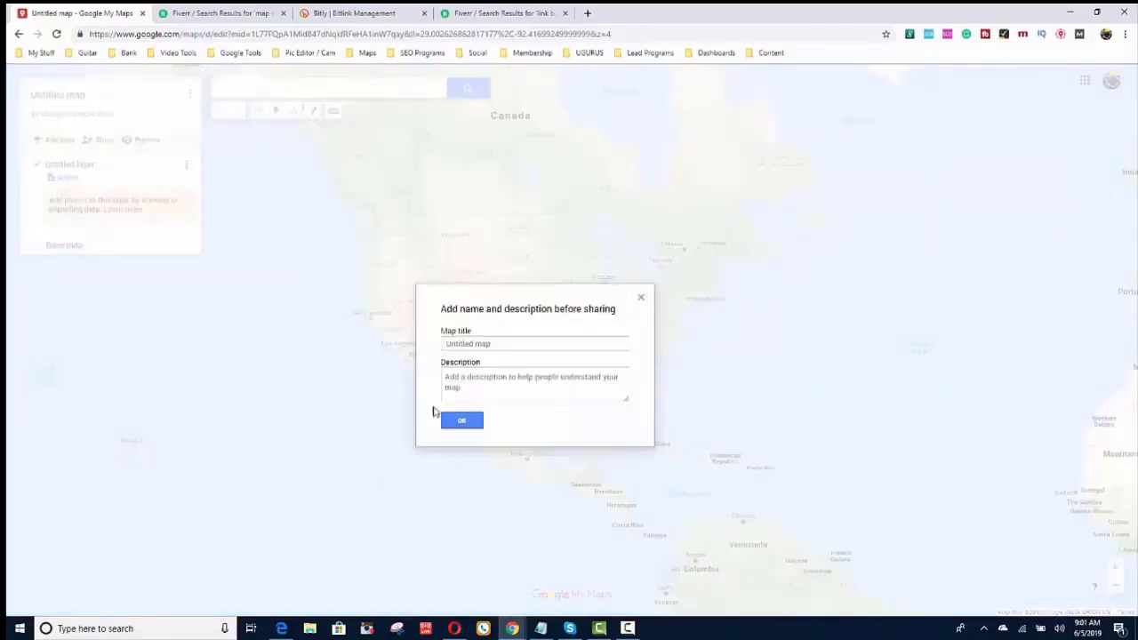
{"action": "left_click", "coordinate": [463, 421]}
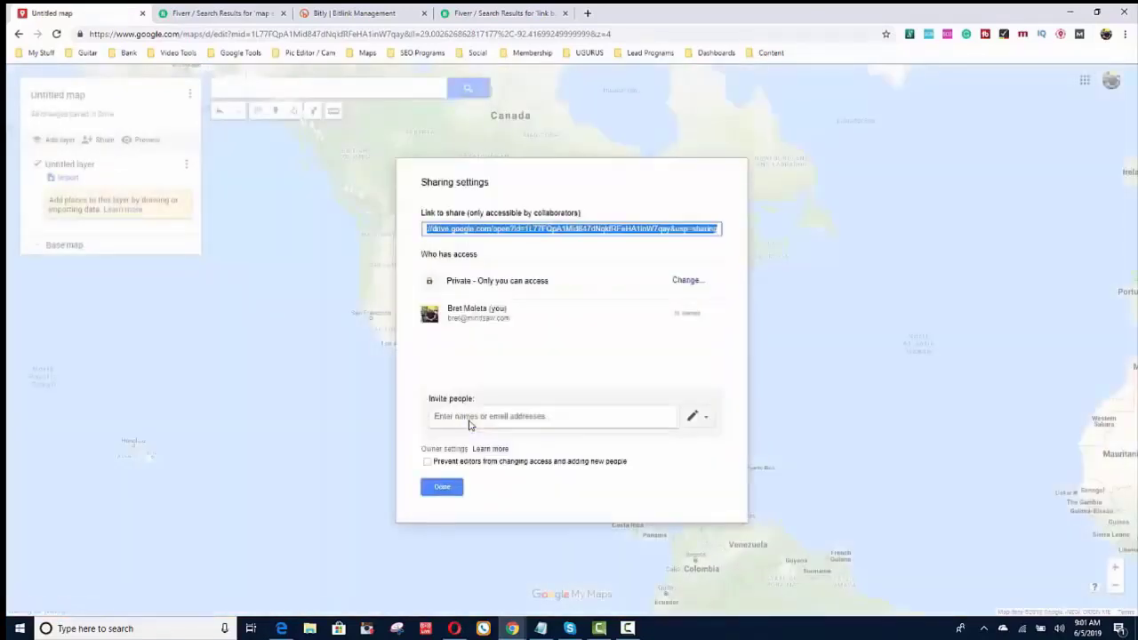
{"action": "left_click", "coordinate": [682, 281]}
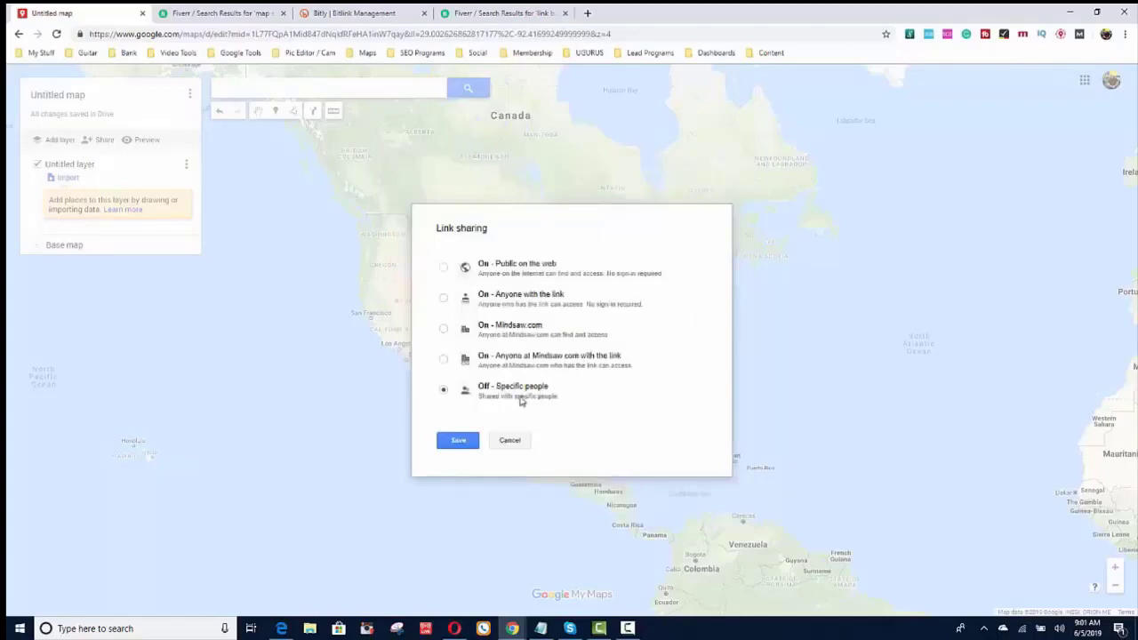
{"action": "left_click", "coordinate": [443, 268]}
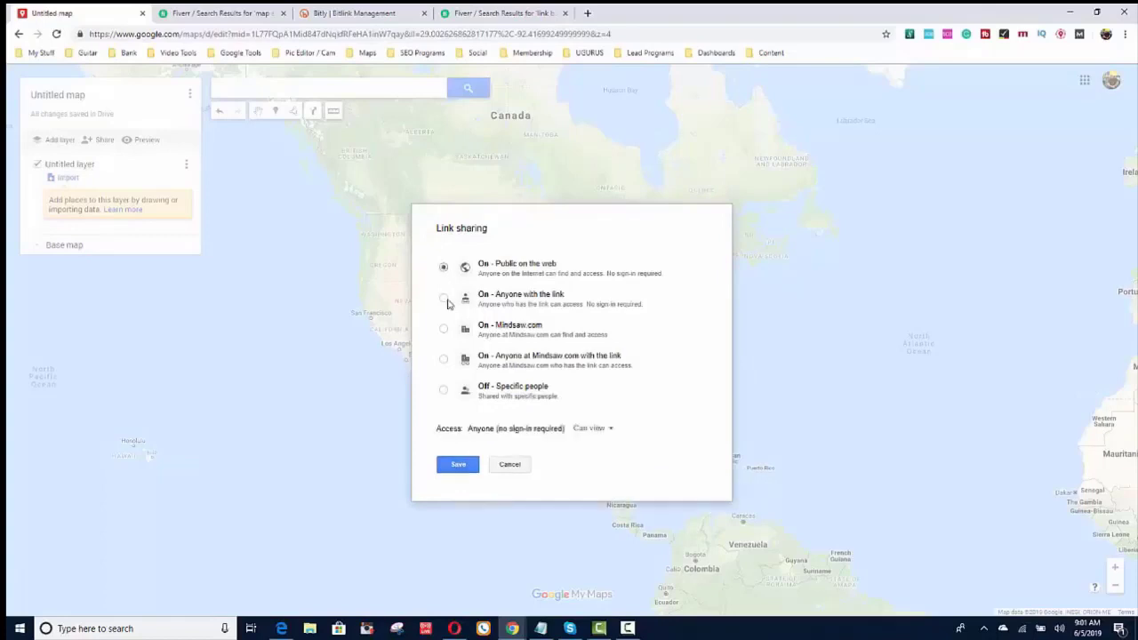
{"action": "left_click", "coordinate": [457, 464]}
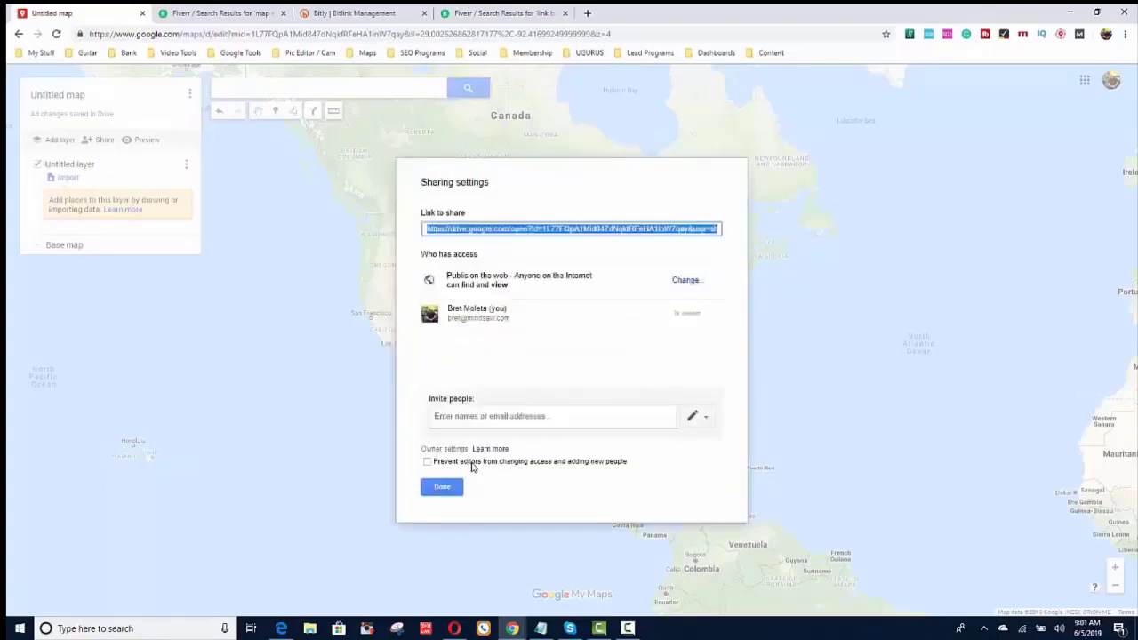
{"action": "left_click", "coordinate": [448, 489]}
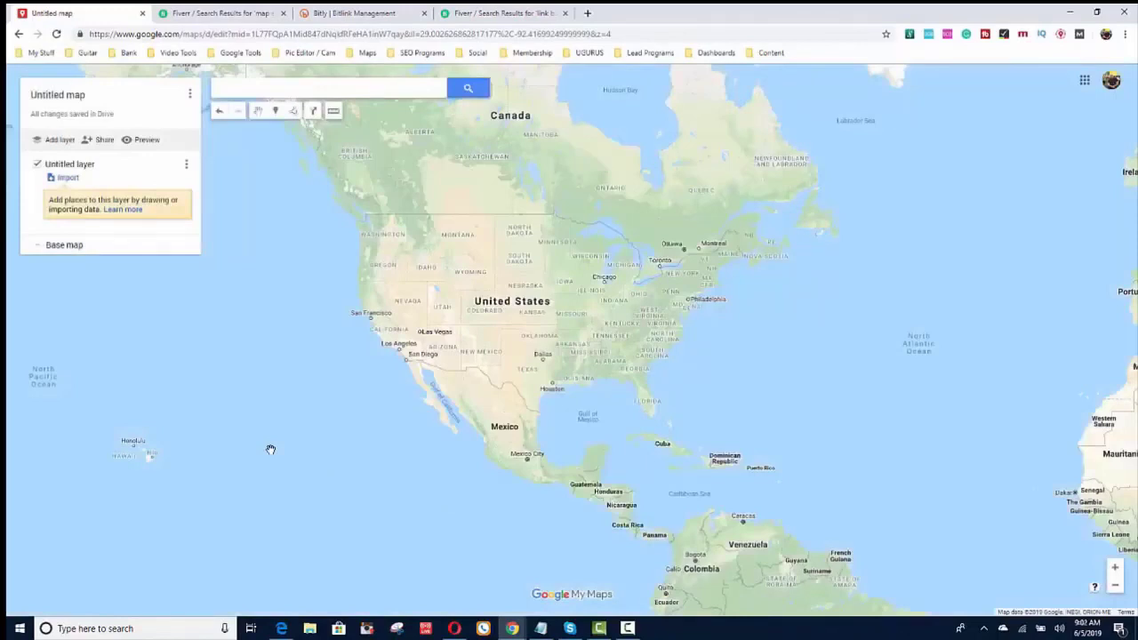
Open the map's title and description for editing.
{"action": "left_click", "coordinate": [83, 98]}
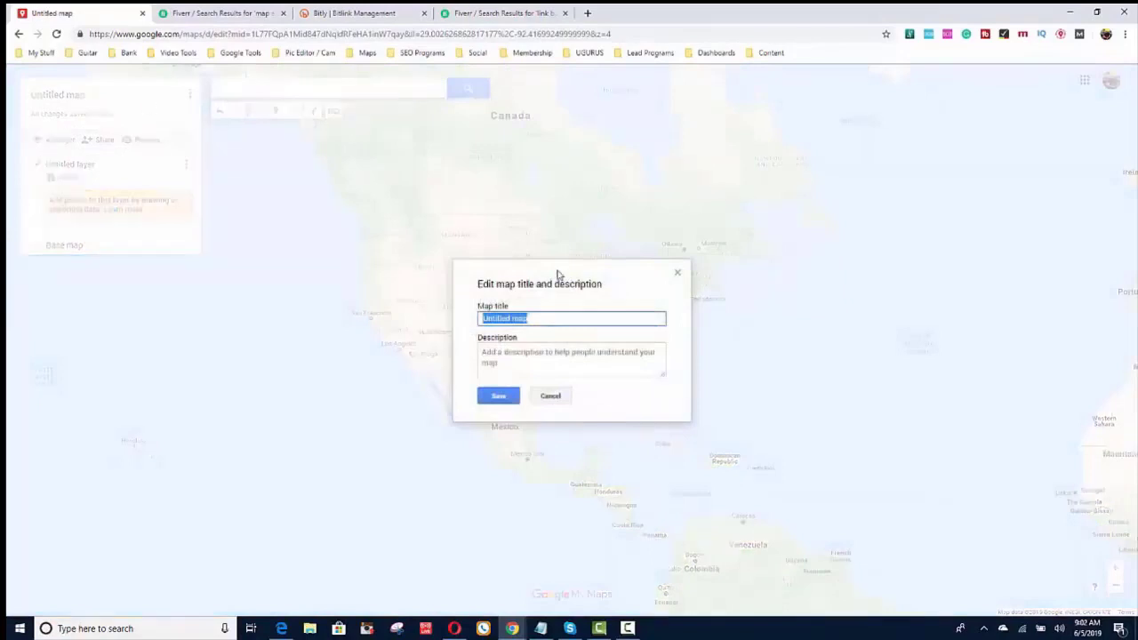
{"action": "left_click", "coordinate": [551, 317]}
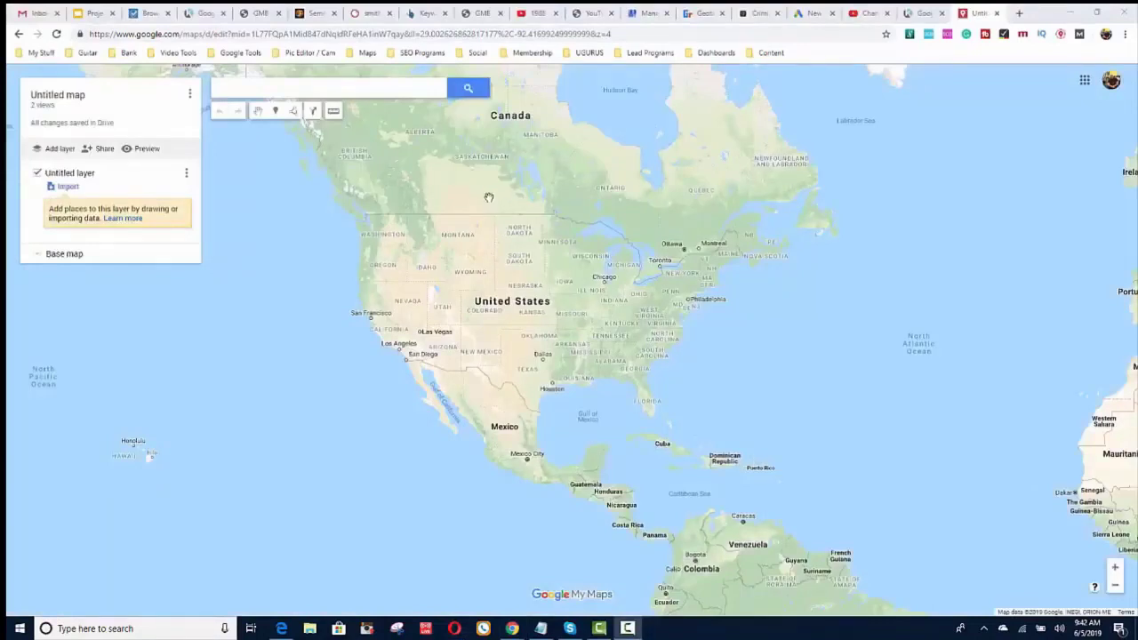
Search the map for "johnson law" and pick the Johnson Law Group suggestion in Houston, TX.
{"action": "left_click", "coordinate": [375, 87]}
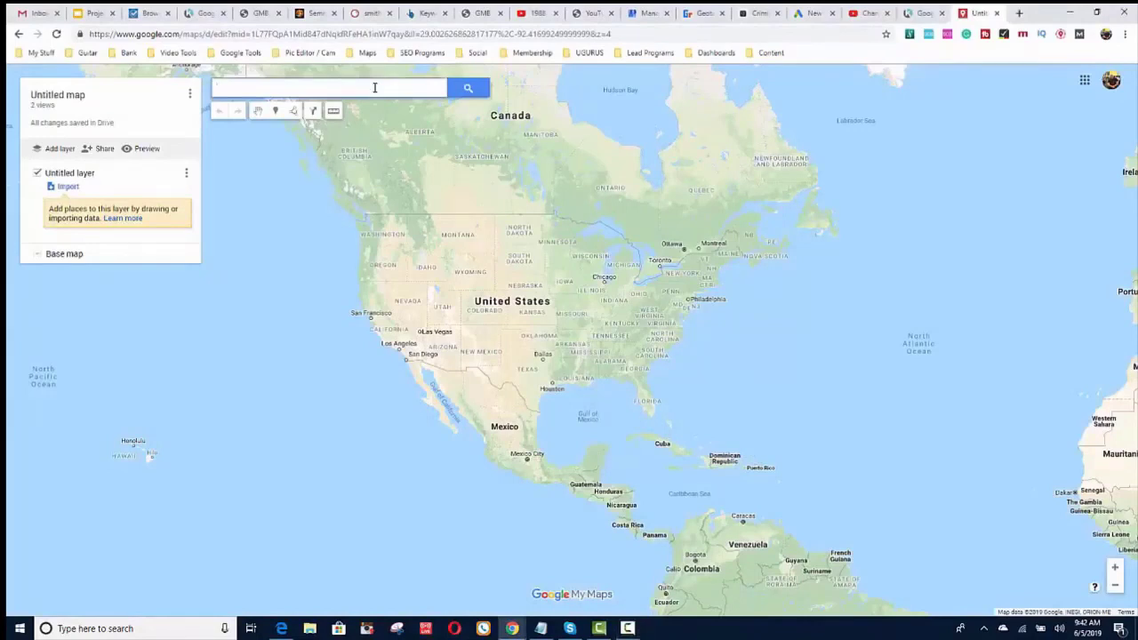
{"action": "type", "text": "john"}
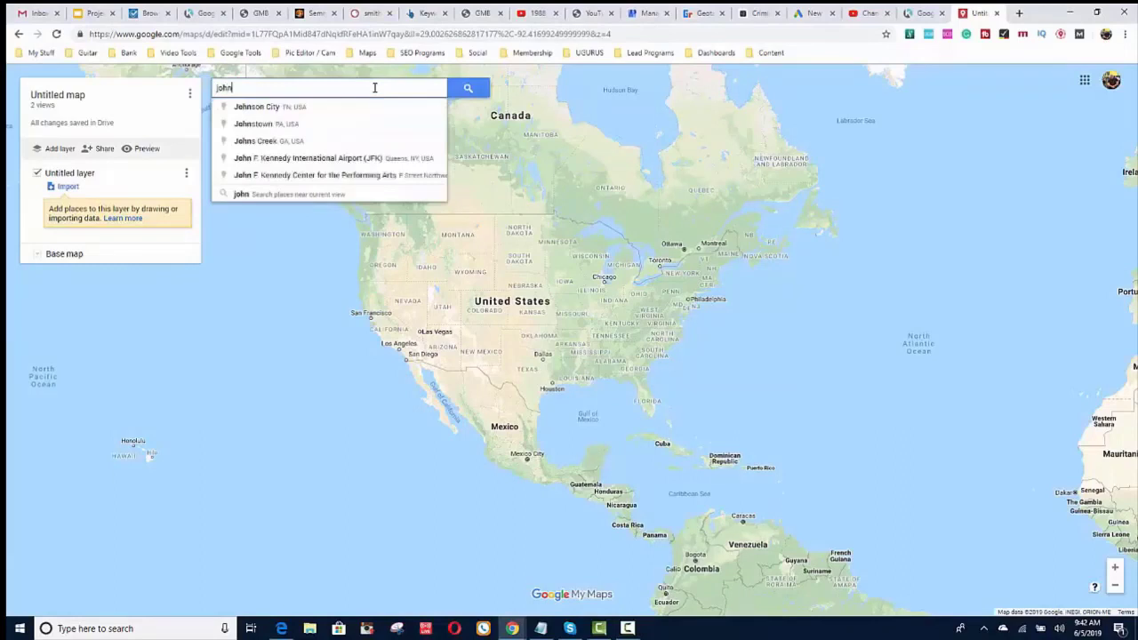
{"action": "type", "text": "son"}
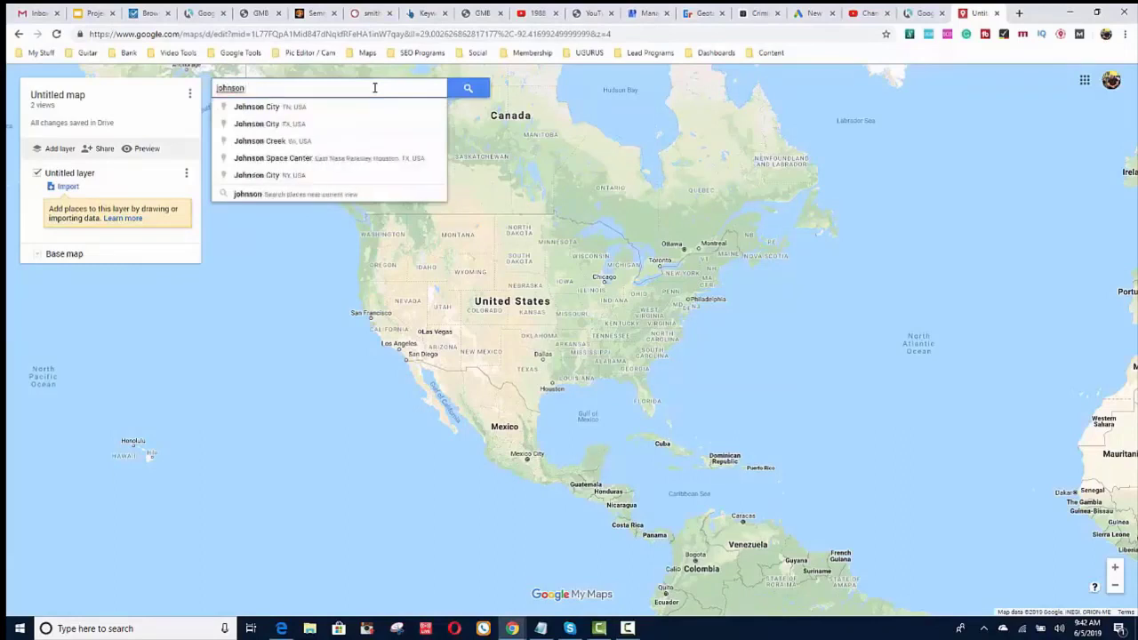
{"action": "type", "text": " law"}
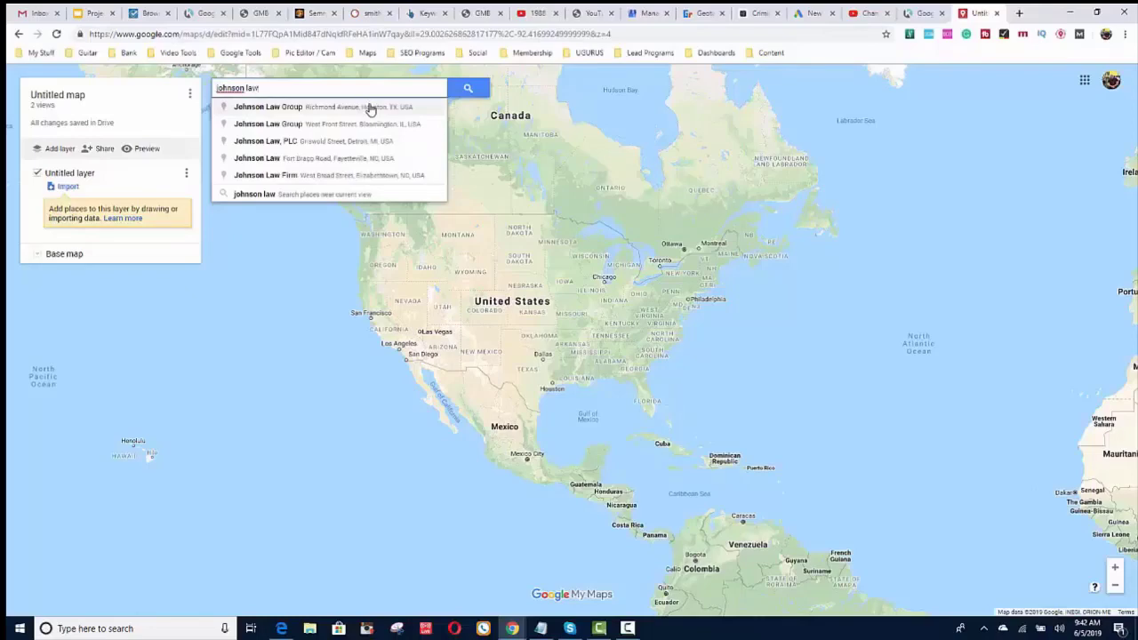
{"action": "left_click", "coordinate": [370, 108]}
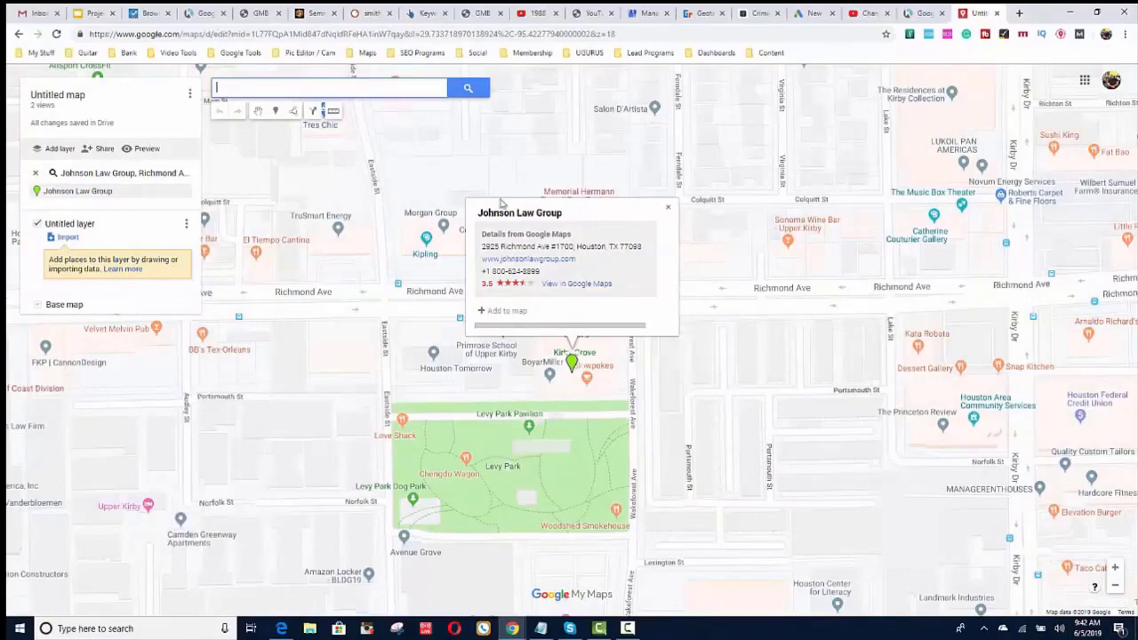
Enter "Johnson law group" as the map title in the map's title and description settings.
{"action": "left_click", "coordinate": [86, 95]}
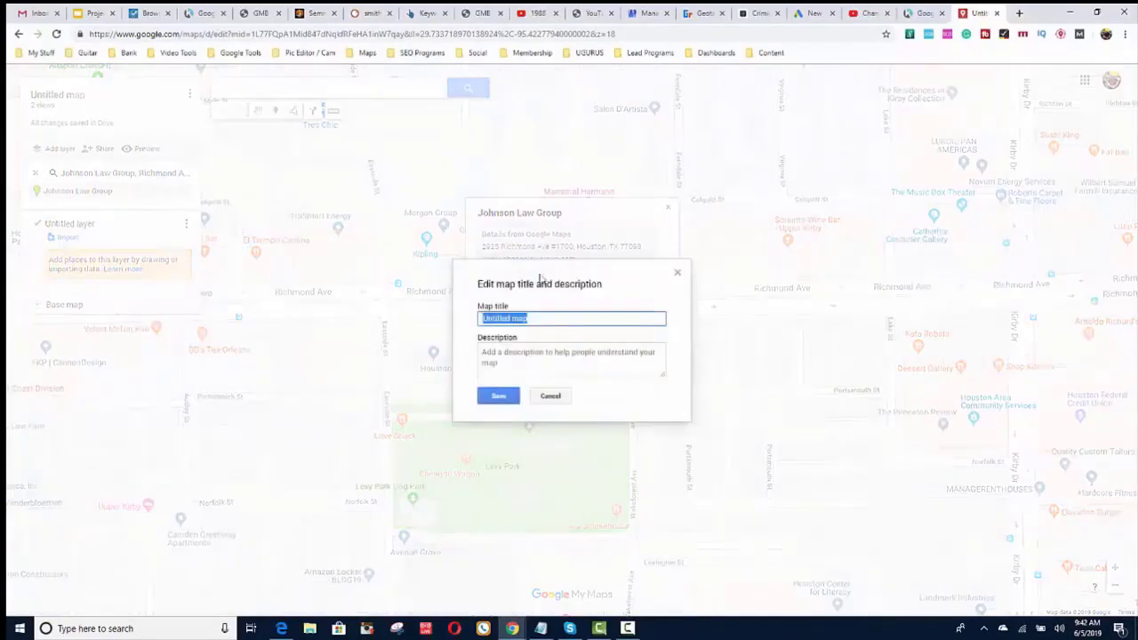
{"action": "key", "text": "BackSpace"}
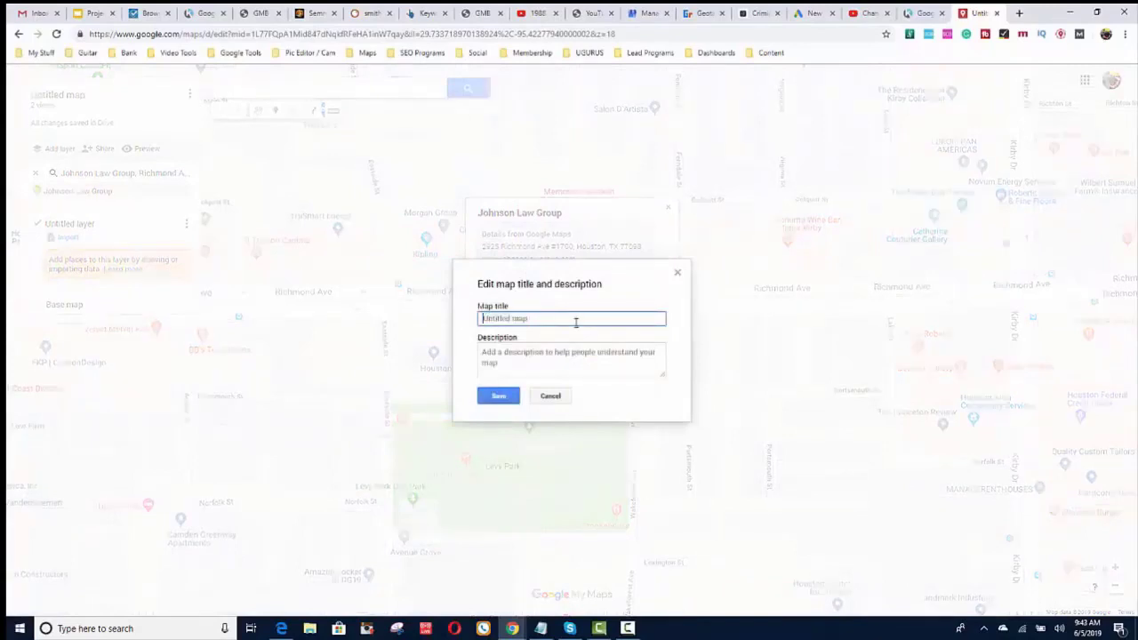
{"action": "type", "text": "Johnson Law group"}
Enlarge the map's description box and copy the business name and address into it from the Notepad notes.
{"action": "left_click_drag", "start_coordinate": [662, 378], "coordinate": [709, 565]}
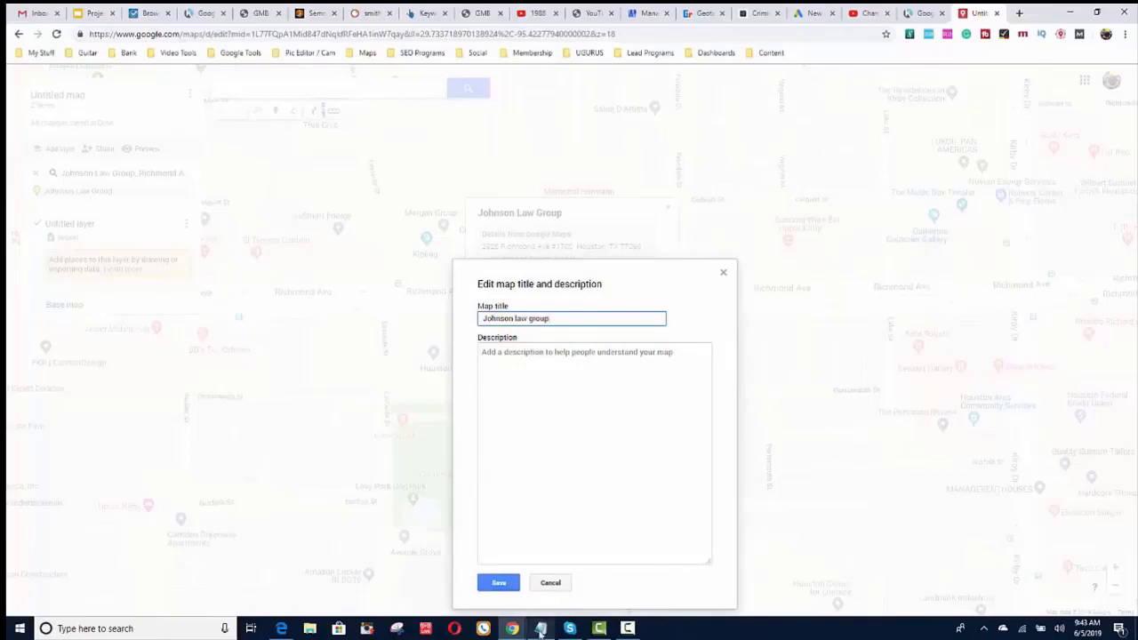
{"action": "mouse_move", "coordinate": [541, 629]}
{"action": "left_click", "coordinate": [540, 582]}
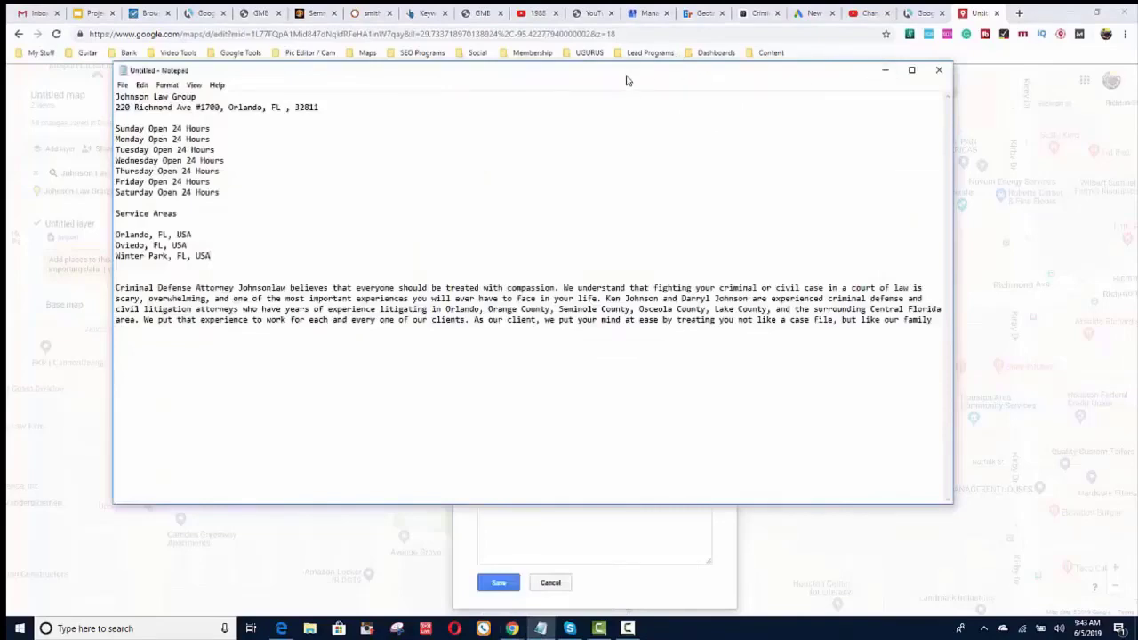
{"action": "left_click_drag", "start_coordinate": [622, 80], "coordinate": [1095, 98]}
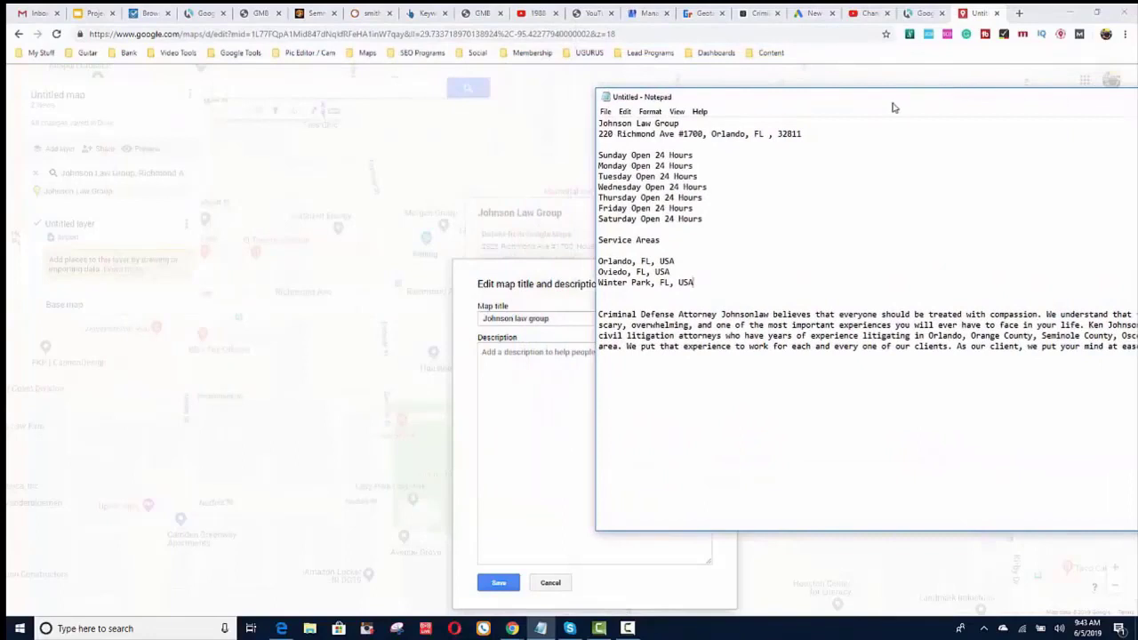
{"action": "left_click_drag", "start_coordinate": [885, 107], "coordinate": [1027, 228]}
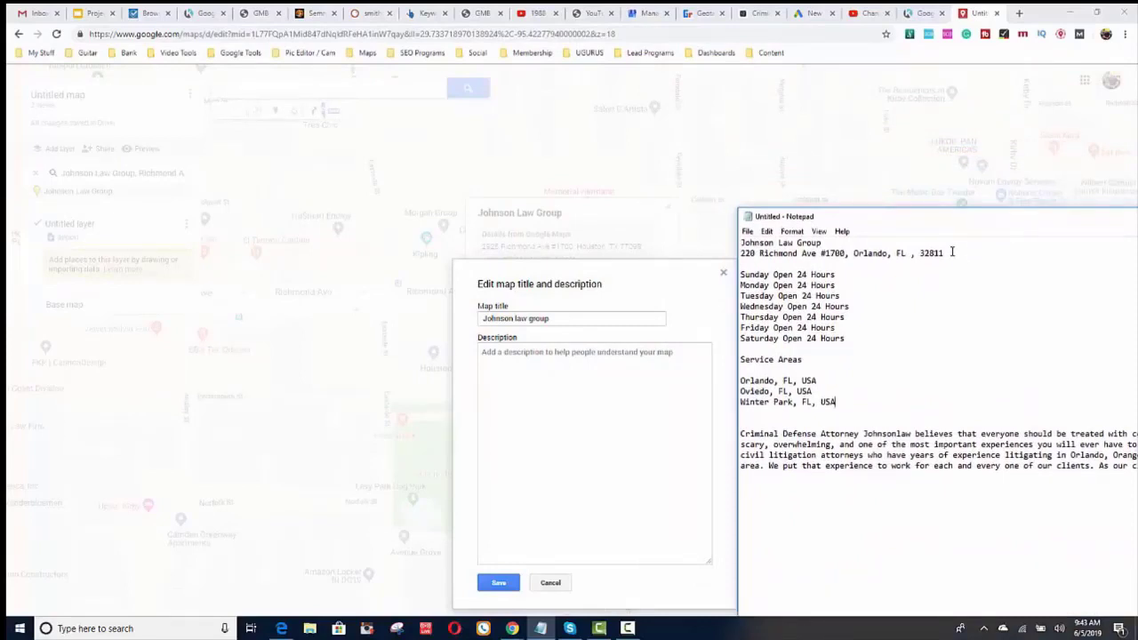
{"action": "left_click_drag", "start_coordinate": [952, 252], "coordinate": [739, 242]}
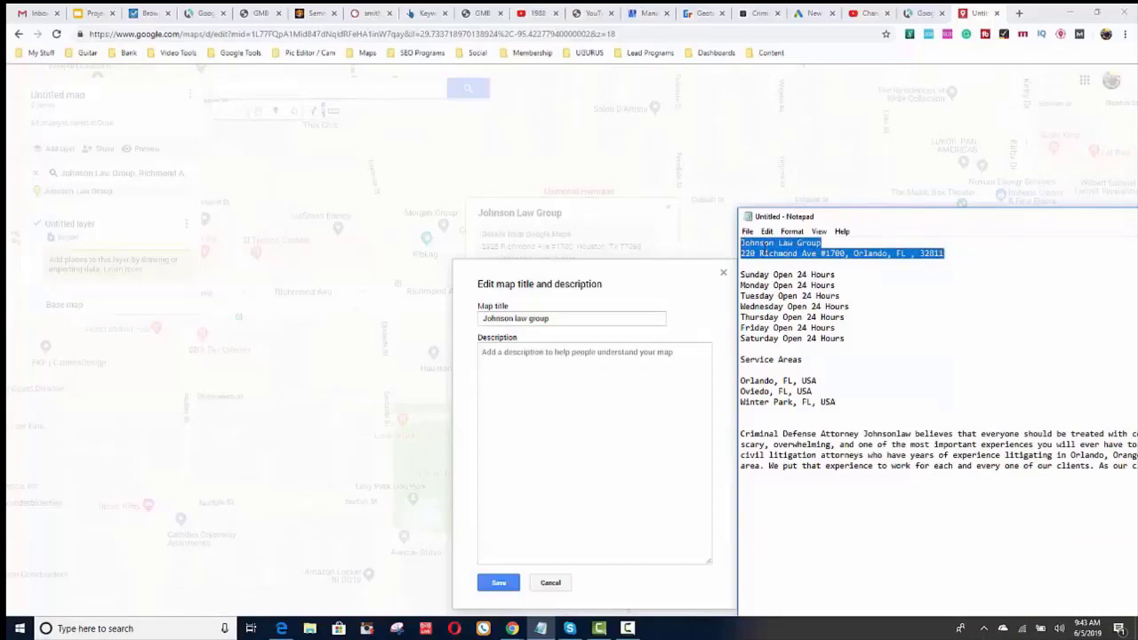
{"action": "right_click", "coordinate": [768, 247]}
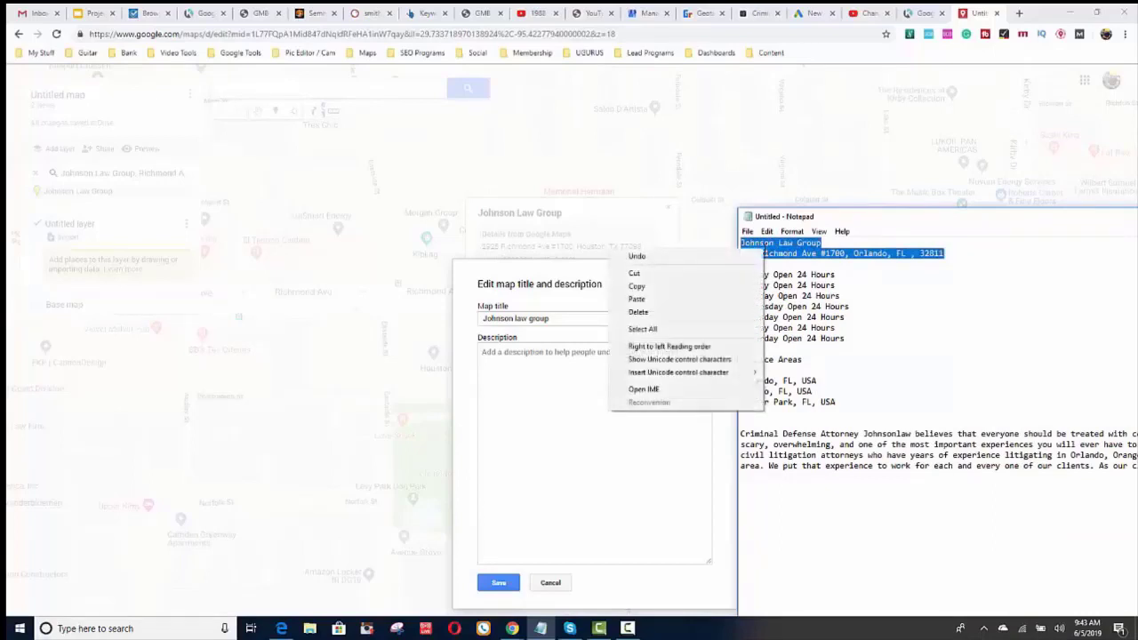
{"action": "left_click", "coordinate": [723, 286]}
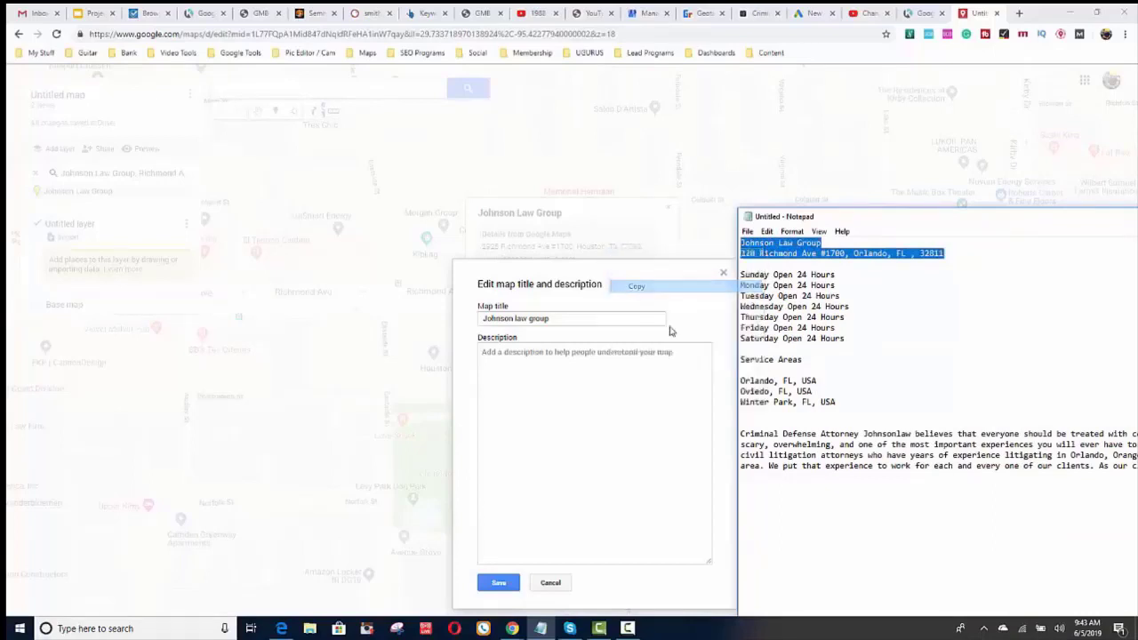
{"action": "left_click", "coordinate": [572, 365]}
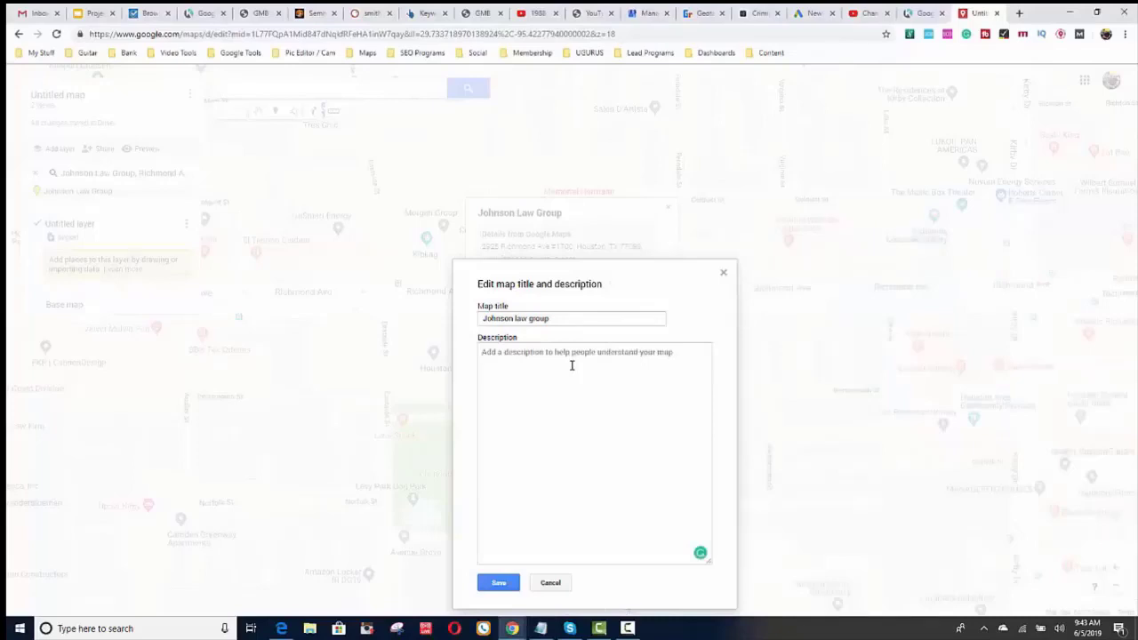
{"action": "key", "text": "ctrl+v"}
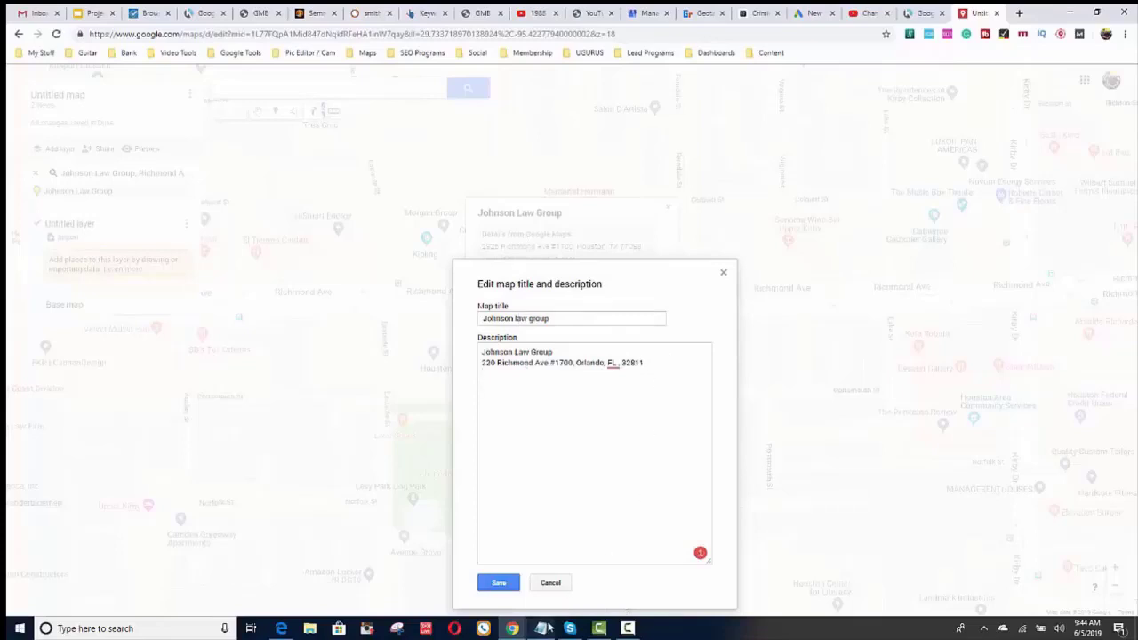
Copy the Sunday to Saturday "Open 24 Hours" lines from Notepad into the map description below the address.
{"action": "mouse_move", "coordinate": [544, 629]}
{"action": "left_click", "coordinate": [542, 586]}
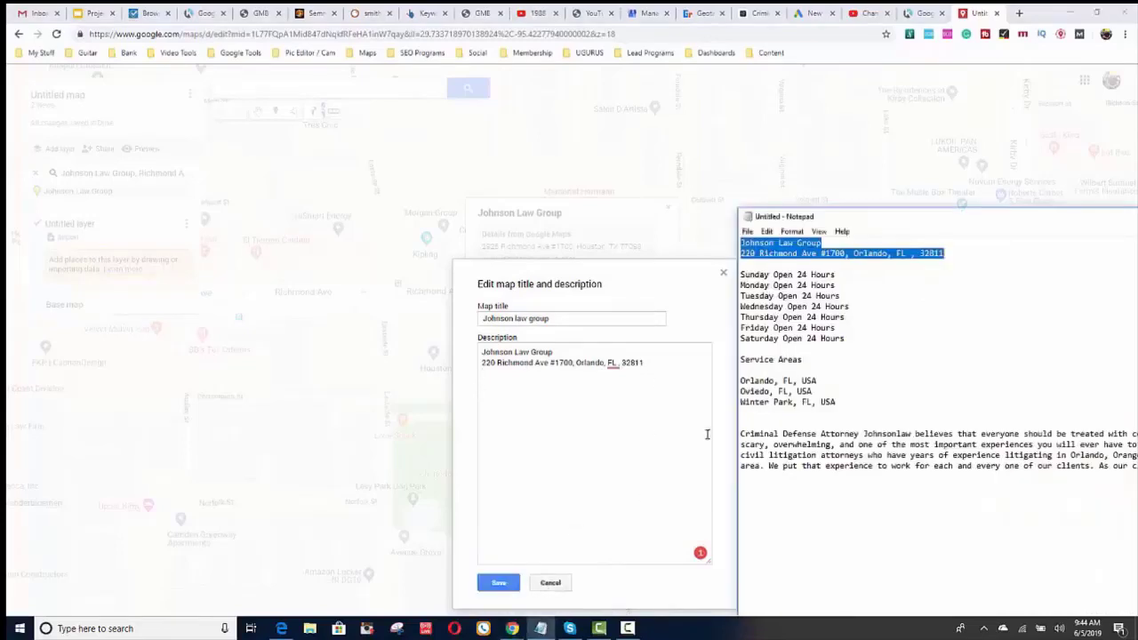
{"action": "left_click", "coordinate": [854, 339]}
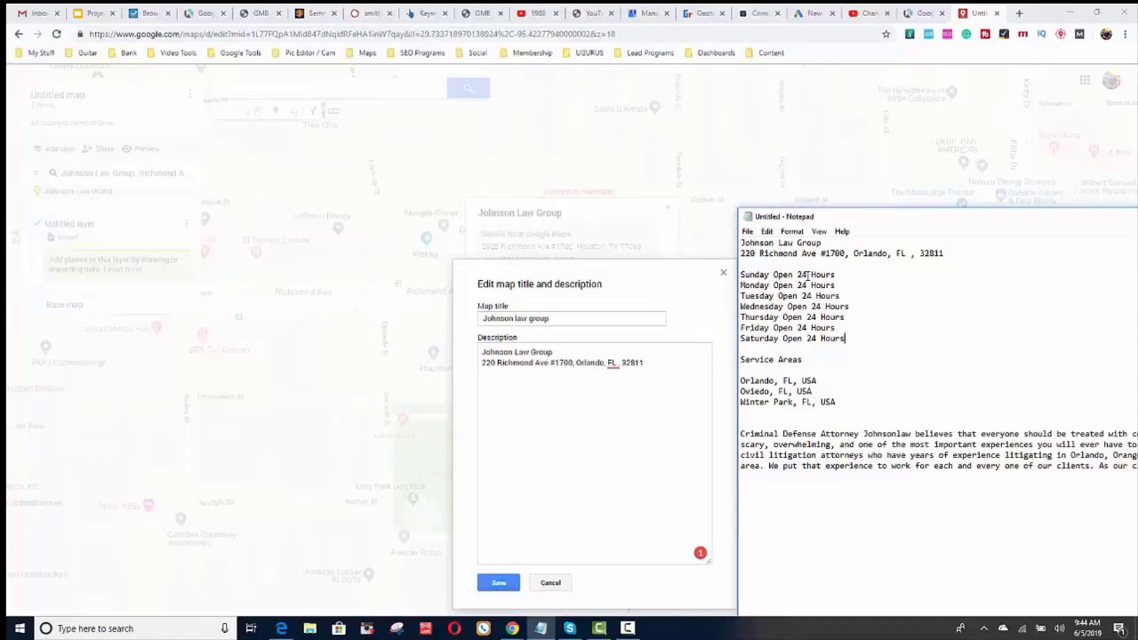
{"action": "left_click_drag", "start_coordinate": [848, 338], "coordinate": [741, 275]}
{"action": "right_click", "coordinate": [775, 304]}
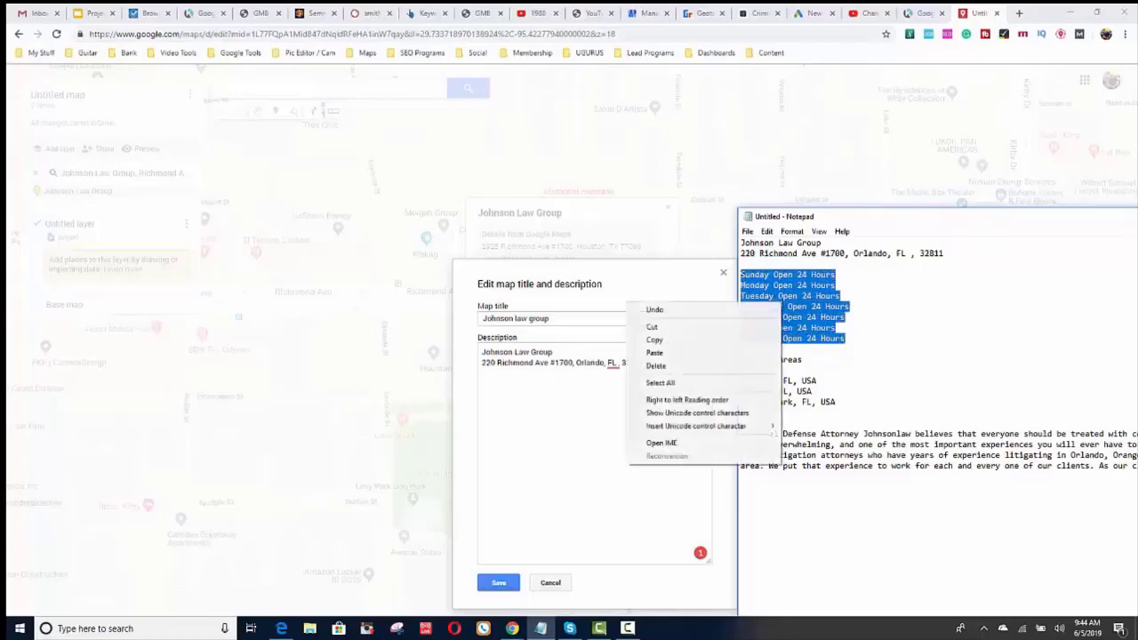
{"action": "left_click", "coordinate": [732, 344]}
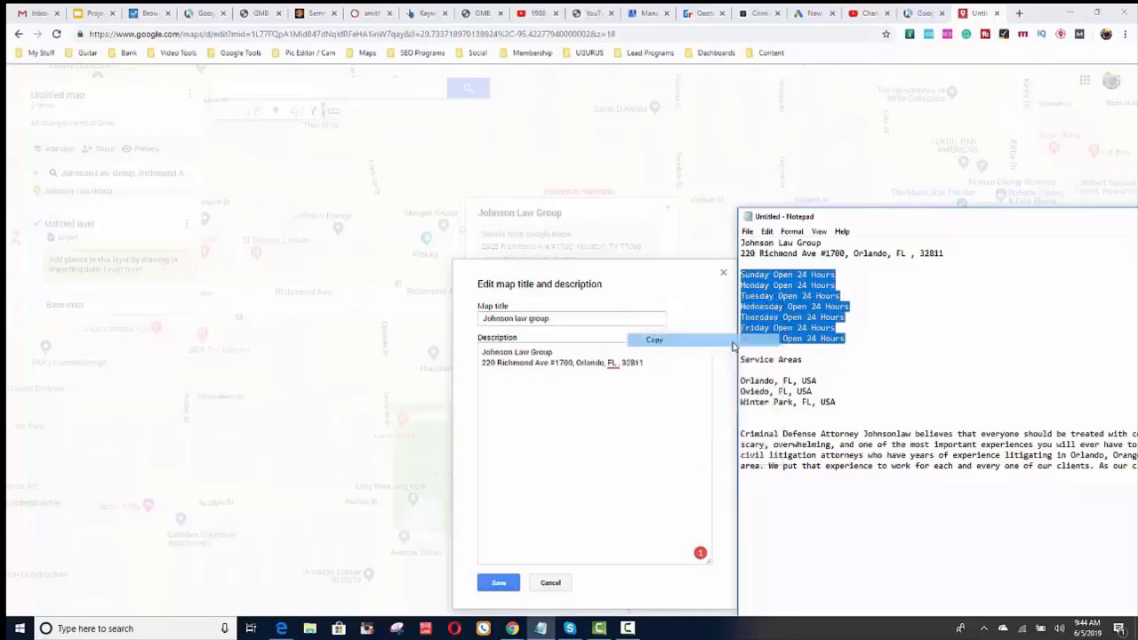
{"action": "left_click", "coordinate": [559, 407]}
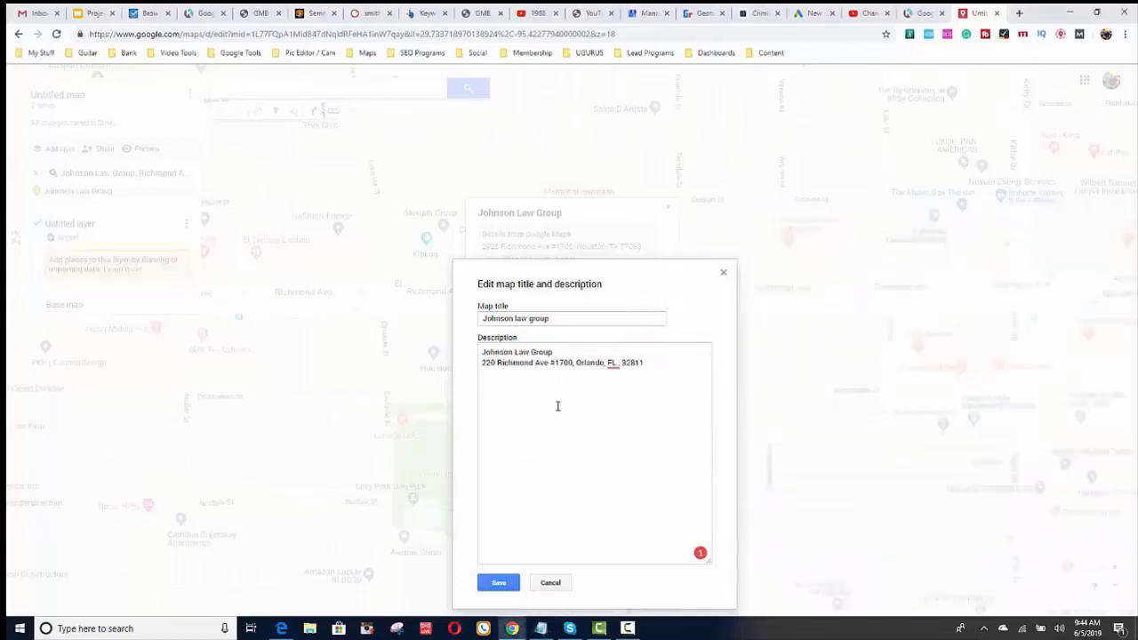
{"action": "key", "text": "ctrl+v"}
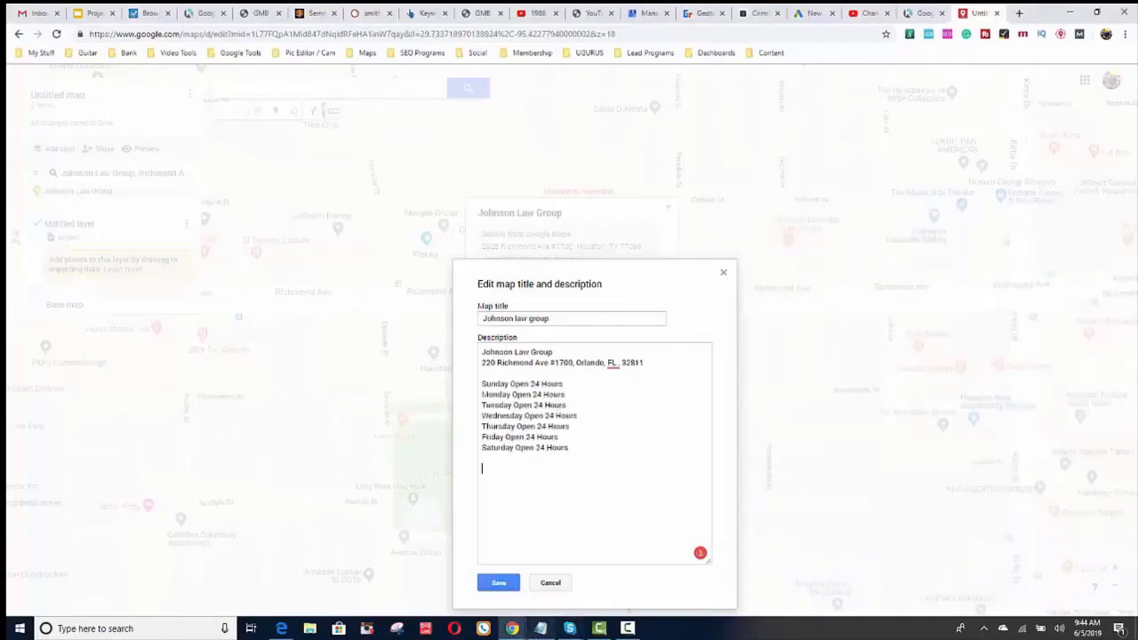
Copy the Service Areas list from Notepad below the hours and remove the blank line under its heading.
{"action": "mouse_move", "coordinate": [541, 629]}
{"action": "left_click", "coordinate": [541, 604]}
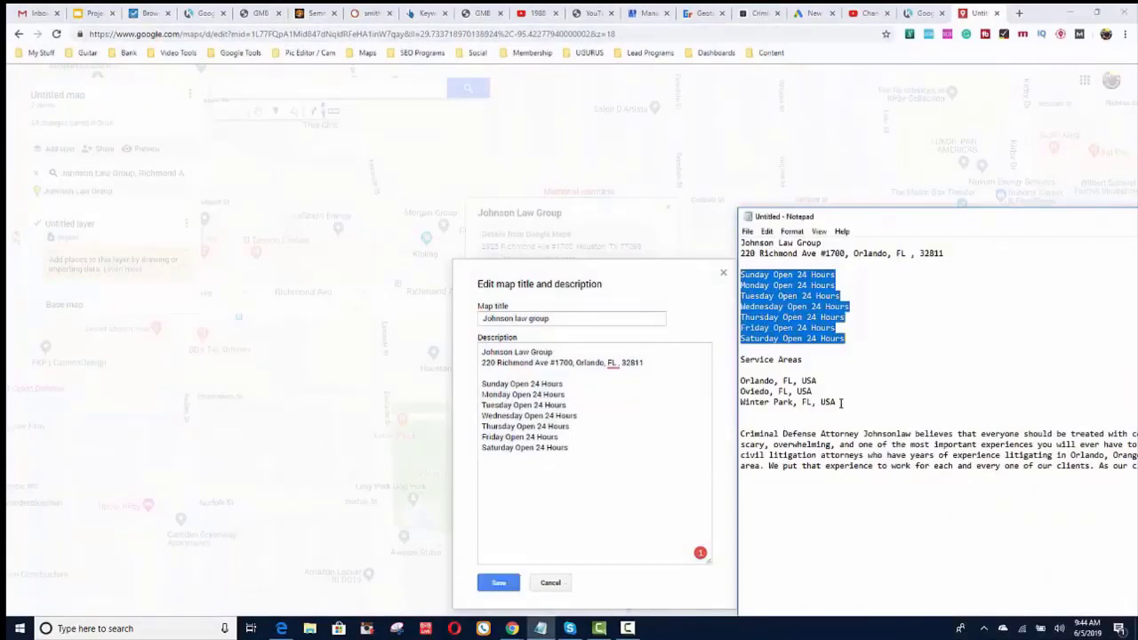
{"action": "left_click_drag", "start_coordinate": [840, 407], "coordinate": [740, 360]}
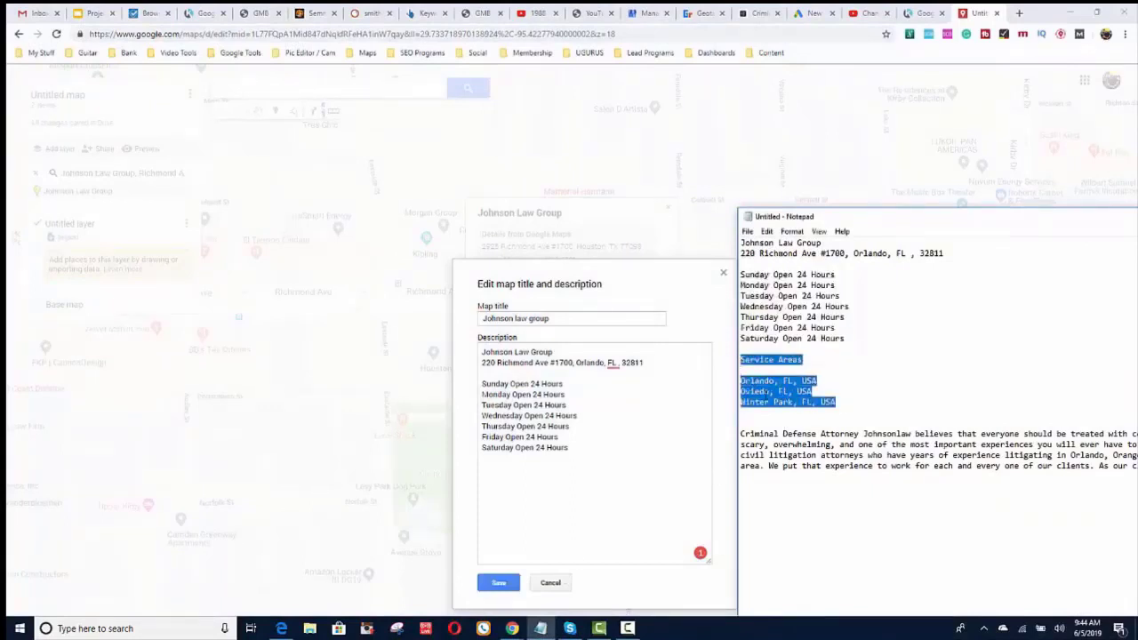
{"action": "right_click", "coordinate": [765, 394]}
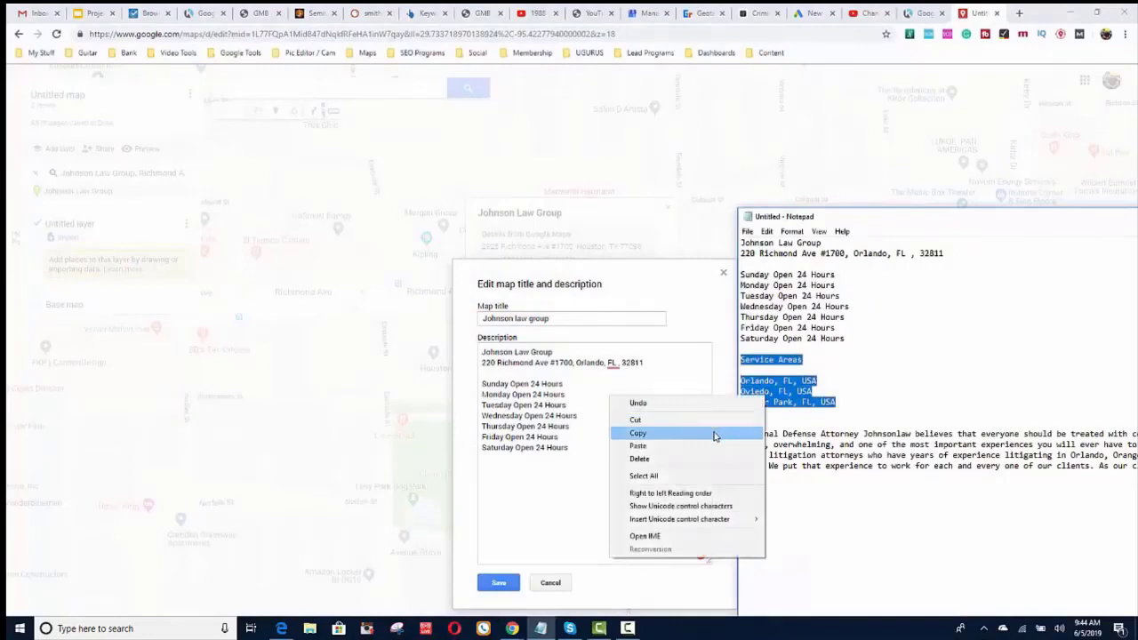
{"action": "left_click", "coordinate": [714, 436]}
{"action": "left_click", "coordinate": [577, 478]}
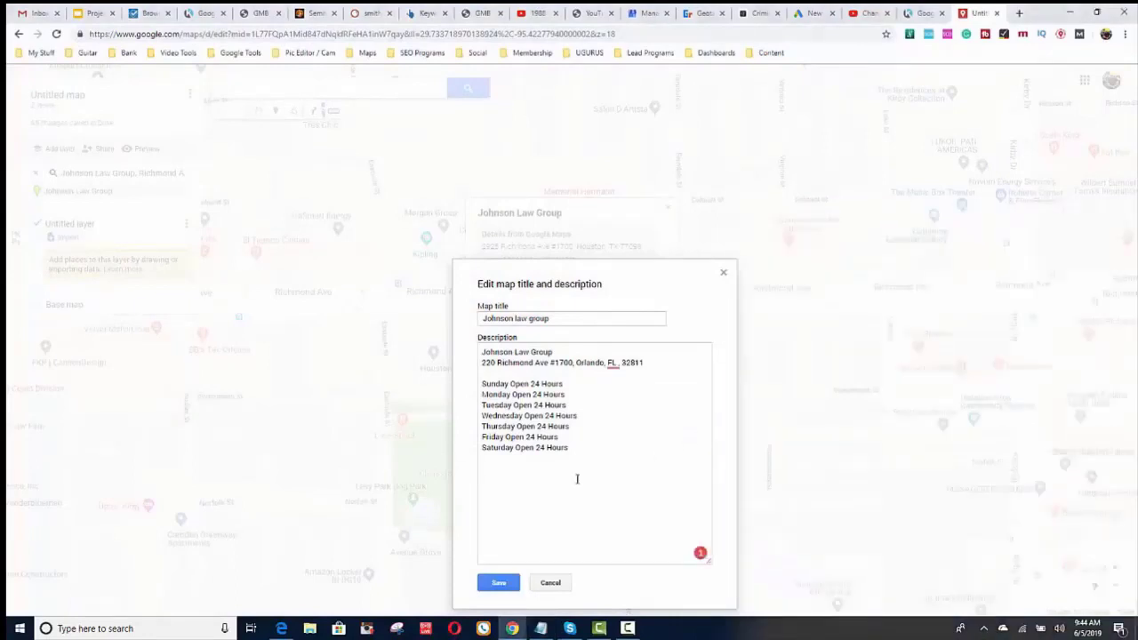
{"action": "key", "text": "ctrl+v"}
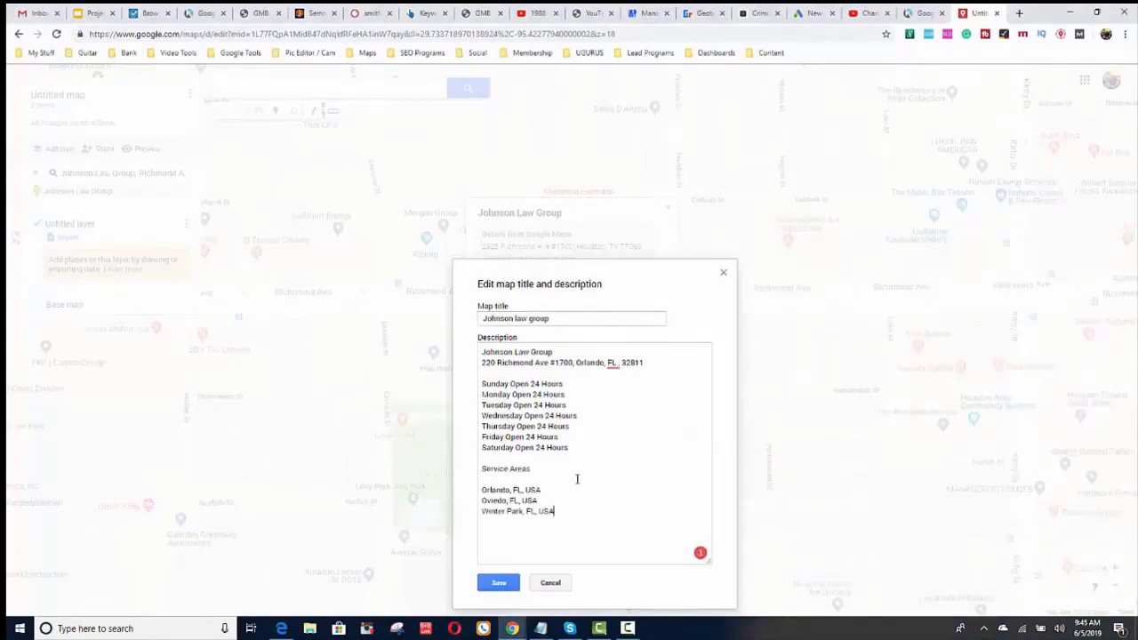
{"action": "left_click", "coordinate": [520, 479]}
{"action": "key", "text": "BackSpace"}
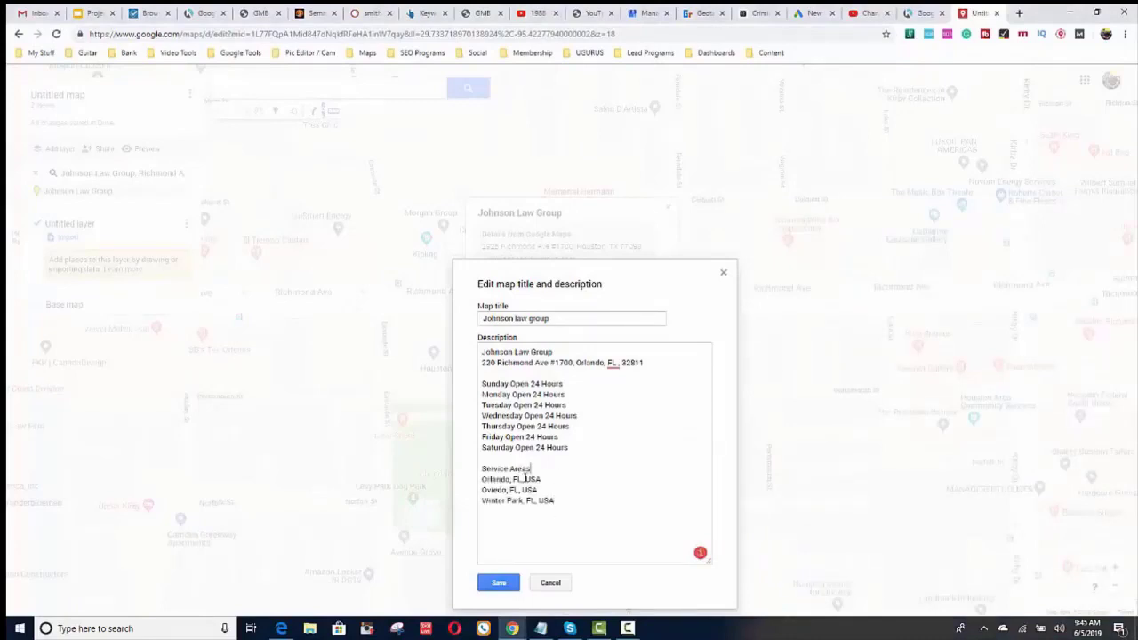
{"action": "left_click", "coordinate": [559, 500]}
{"action": "key", "text": "Return"}
Copy the Criminal Defense Attorney paragraph from Notepad to the description's end and add "visit us at johnsonlaw.com".
{"action": "mouse_move", "coordinate": [544, 627]}
{"action": "left_click", "coordinate": [555, 593]}
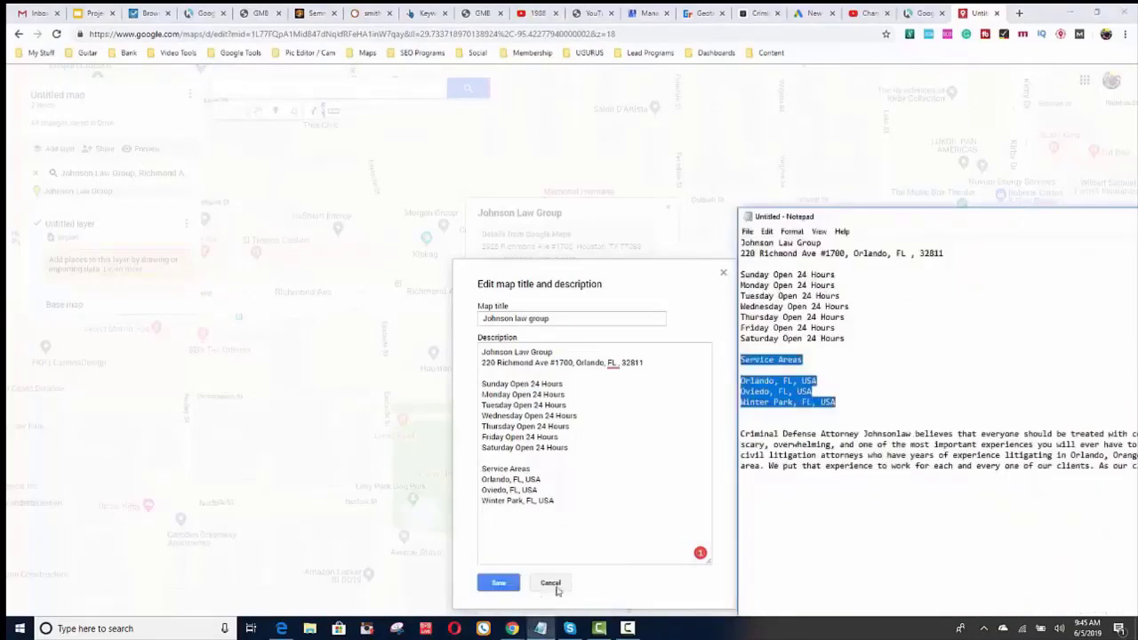
{"action": "left_click", "coordinate": [744, 438]}
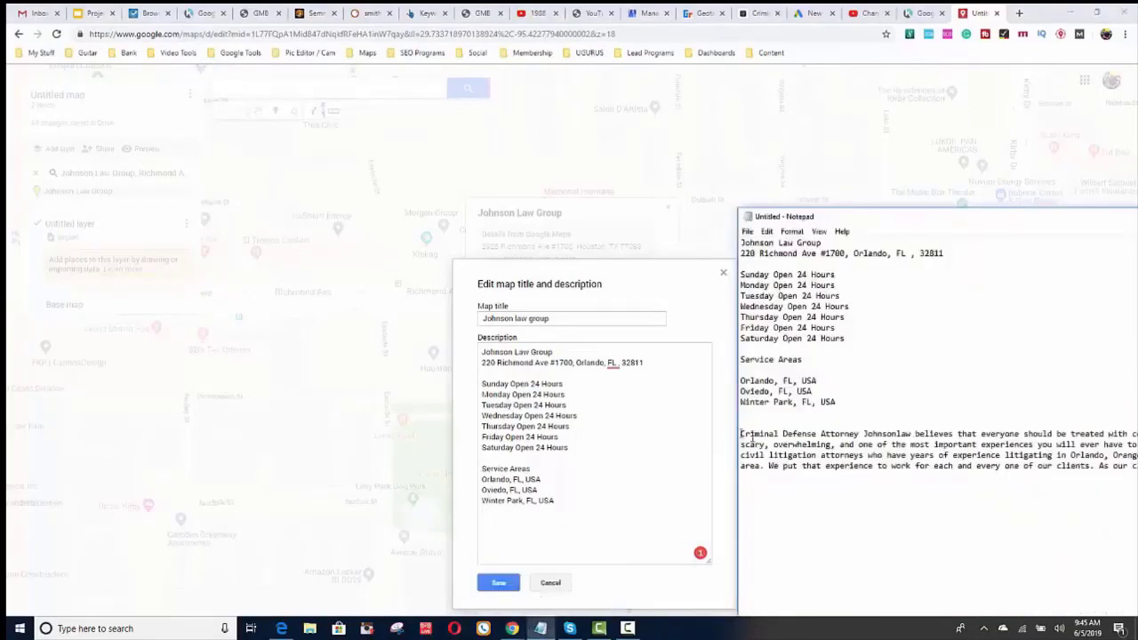
{"action": "left_click_drag", "start_coordinate": [751, 440], "coordinate": [928, 495]}
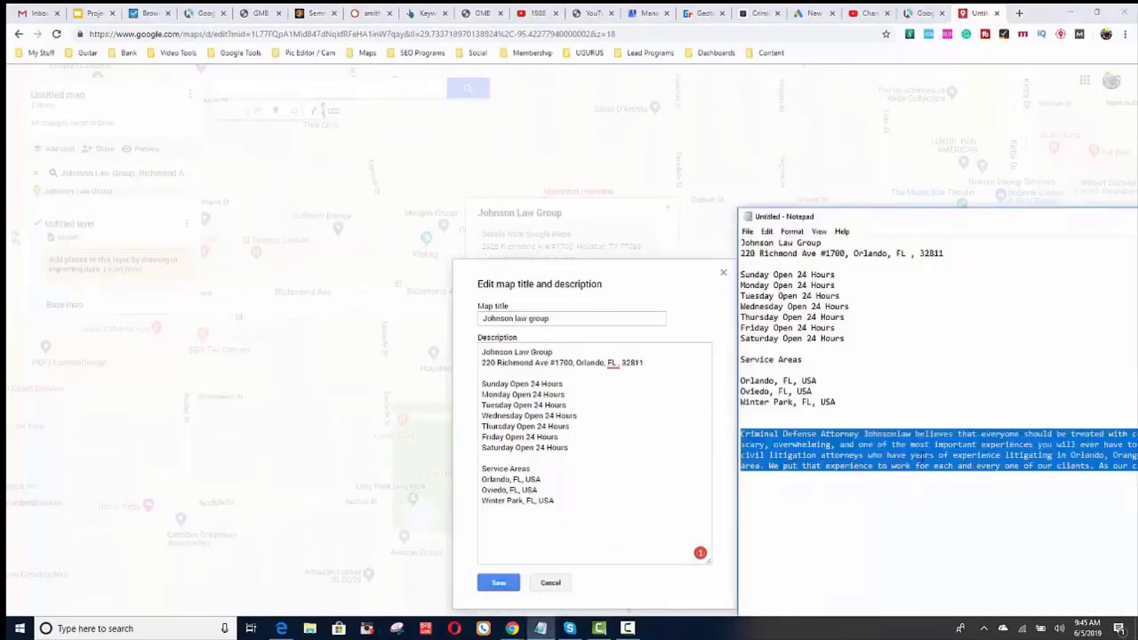
{"action": "right_click", "coordinate": [765, 295]}
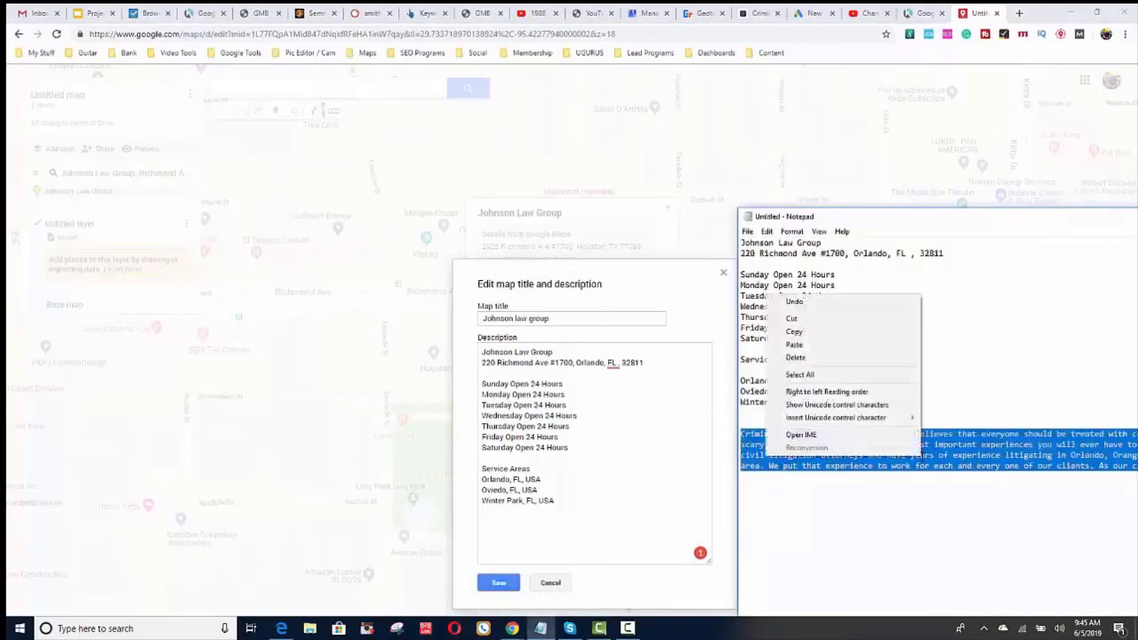
{"action": "left_click", "coordinate": [826, 332]}
{"action": "left_click", "coordinate": [579, 530]}
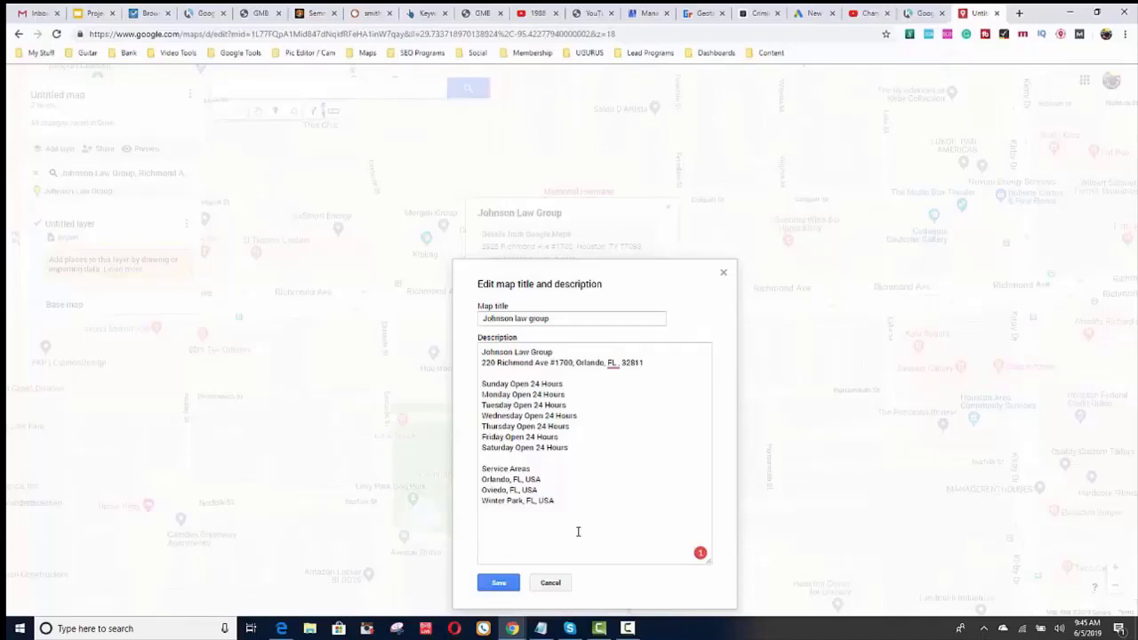
{"action": "key", "text": "ctrl+v"}
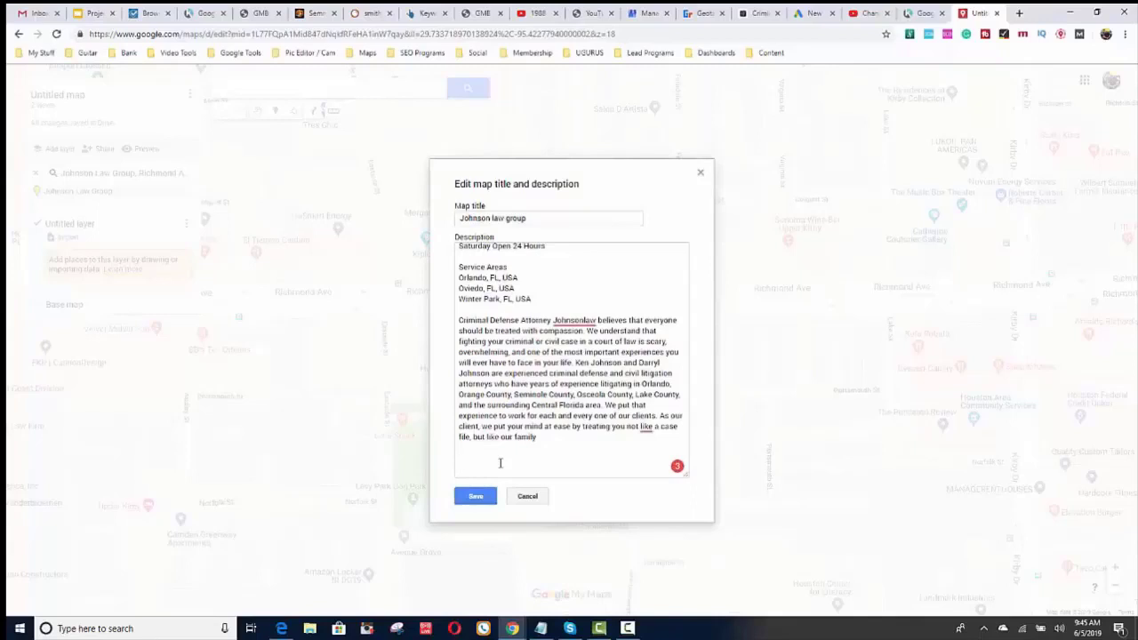
{"action": "type", "text": "visit us at johnsonlaw.com"}
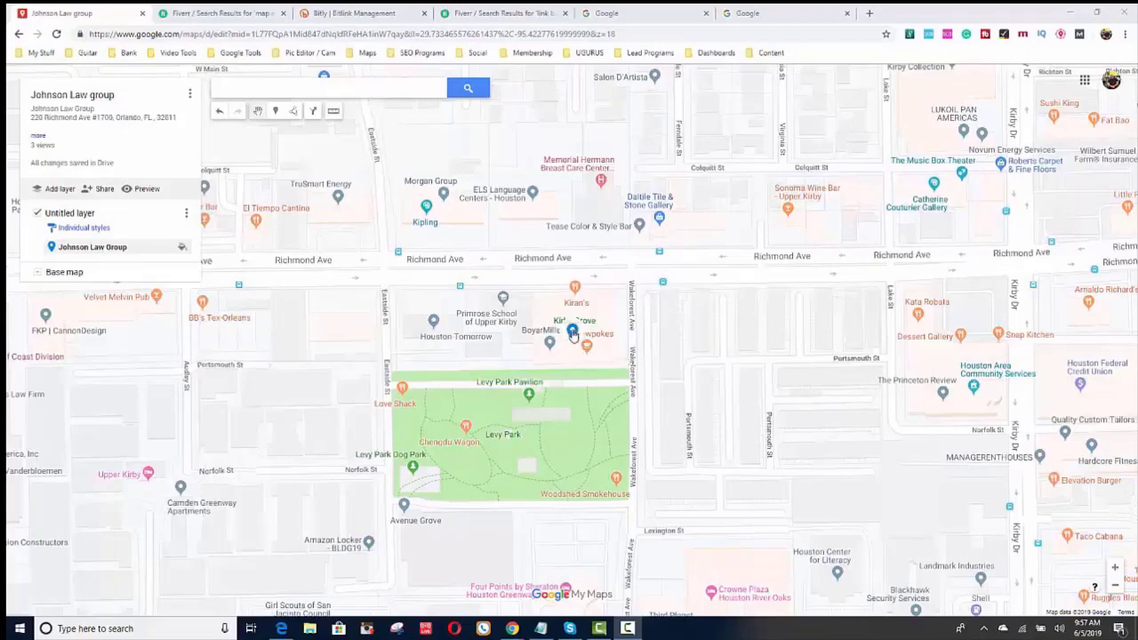
Nudge the Johnson Law Group marker slightly on the map and open its details.
{"action": "left_click_drag", "start_coordinate": [573, 334], "coordinate": [571, 337]}
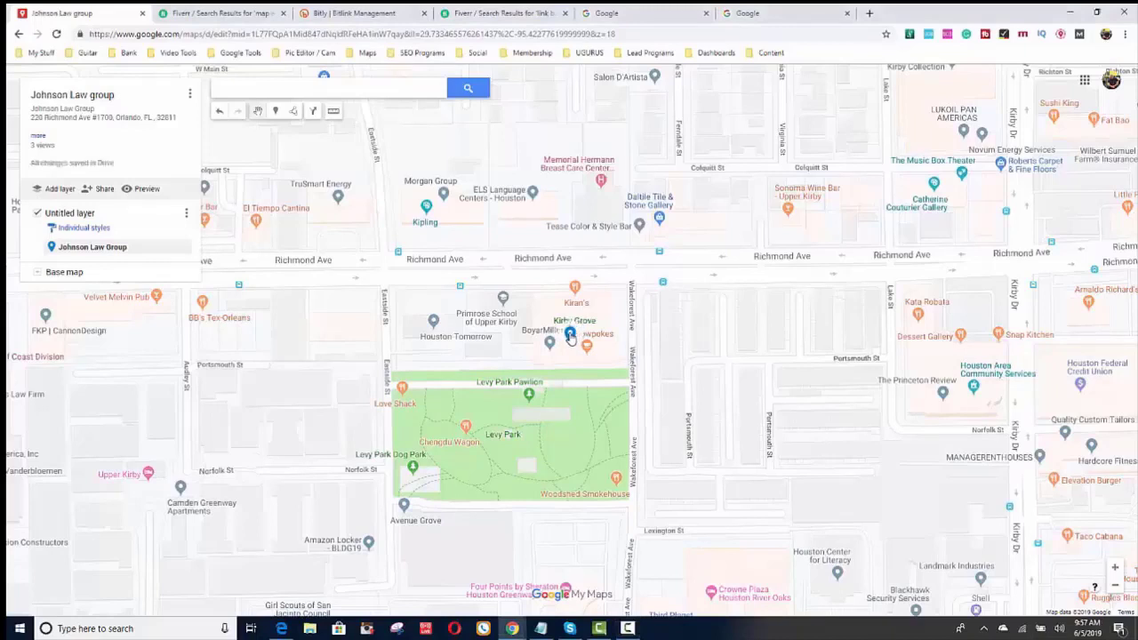
{"action": "mouse_move", "coordinate": [570, 338]}
{"action": "left_mouse_down"}
{"action": "mouse_move", "coordinate": [570, 366]}
{"action": "mouse_move", "coordinate": [569, 340]}
{"action": "left_mouse_up"}
{"action": "mouse_move", "coordinate": [567, 341]}
{"action": "left_mouse_down"}
{"action": "mouse_move", "coordinate": [569, 356]}
{"action": "mouse_move", "coordinate": [592, 352]}
{"action": "mouse_move", "coordinate": [569, 343]}
{"action": "left_mouse_up"}
{"action": "left_click", "coordinate": [568, 341]}
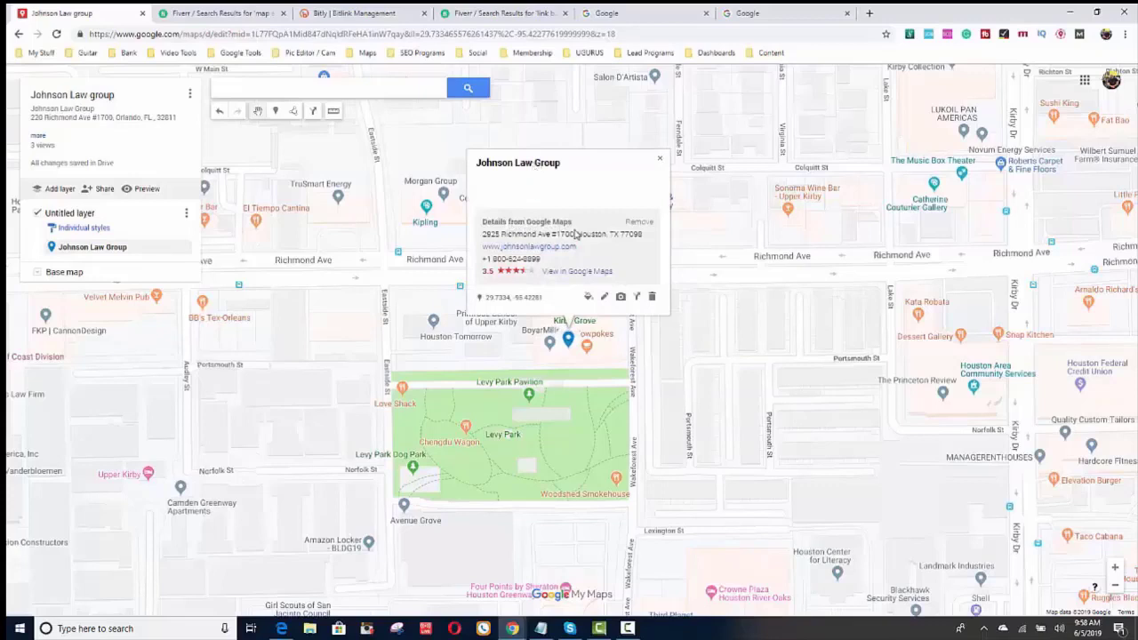
Try the star icon on the Johnson Law Group marker and switch back to the default pin.
{"action": "left_click", "coordinate": [589, 299]}
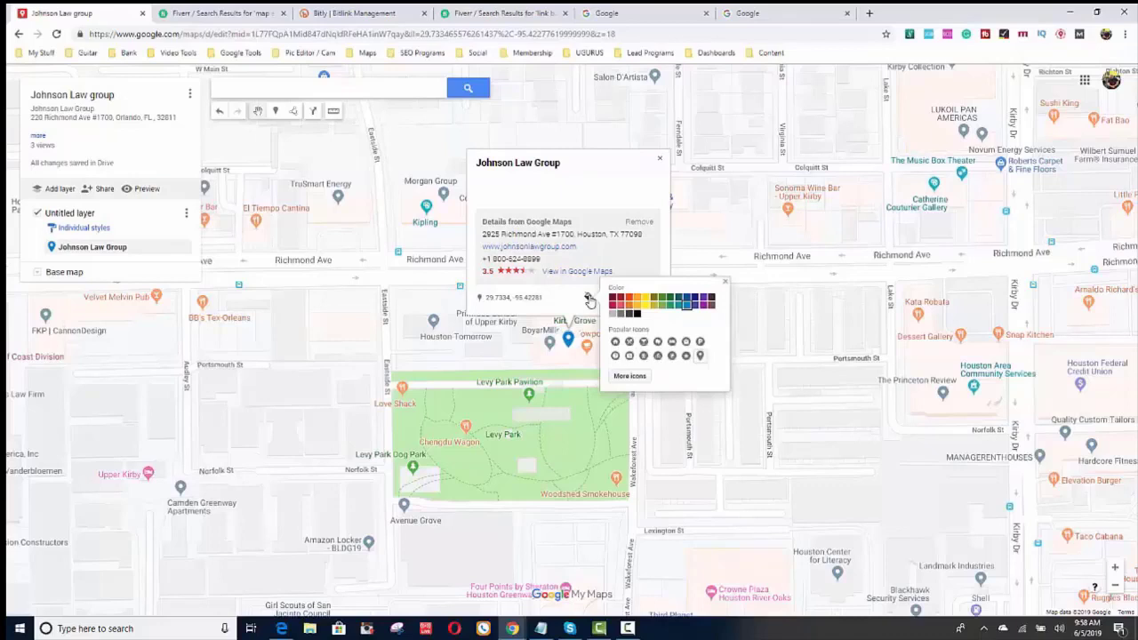
{"action": "left_click", "coordinate": [686, 355]}
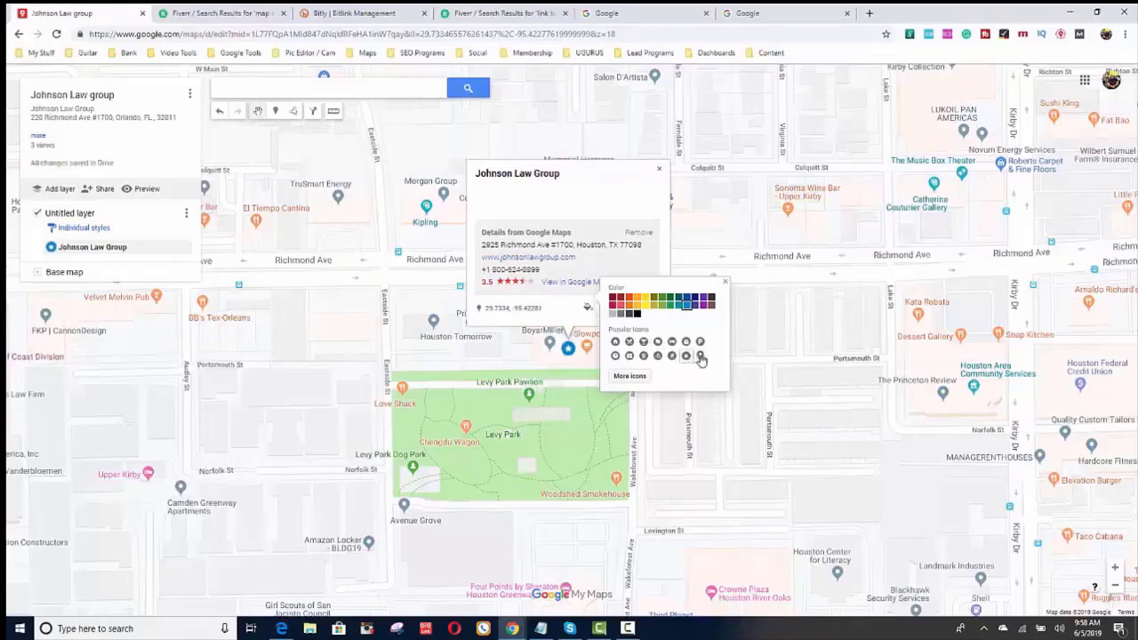
{"action": "left_click", "coordinate": [701, 356]}
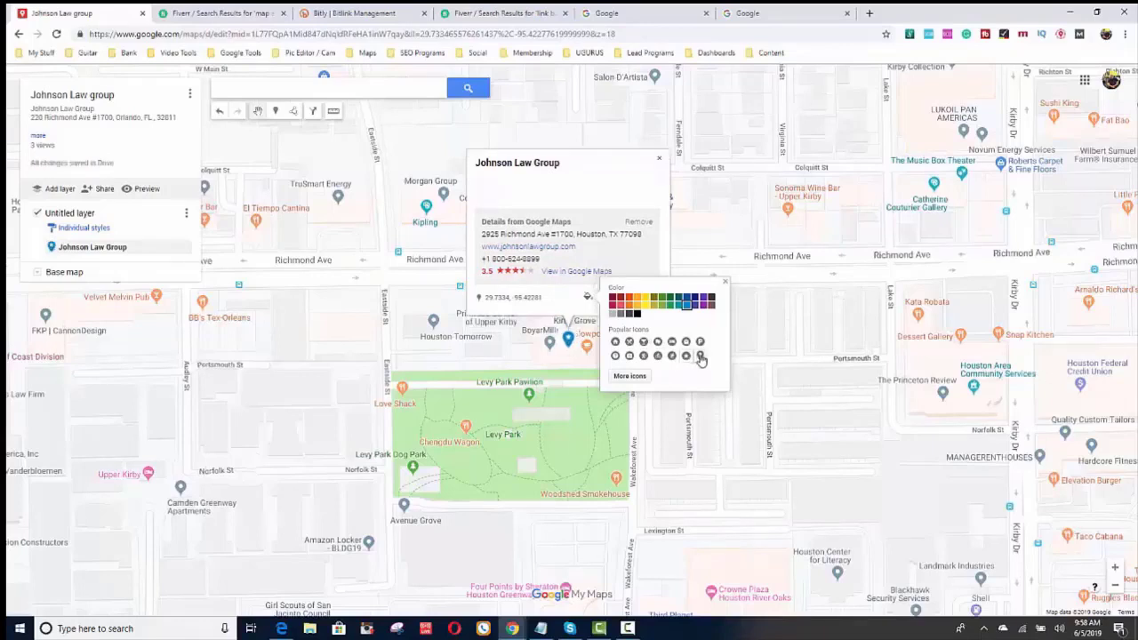
{"action": "left_click", "coordinate": [550, 295]}
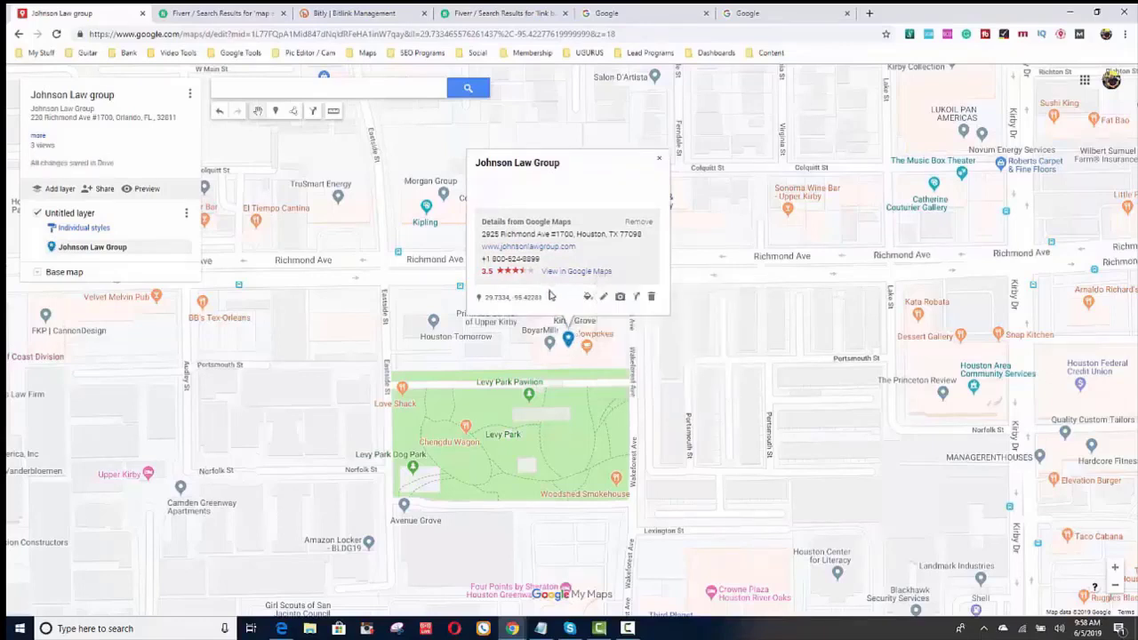
Open the Johnson Law Group marker's text for editing, cancel it, and look over the marker's image and video source options.
{"action": "left_click", "coordinate": [603, 298]}
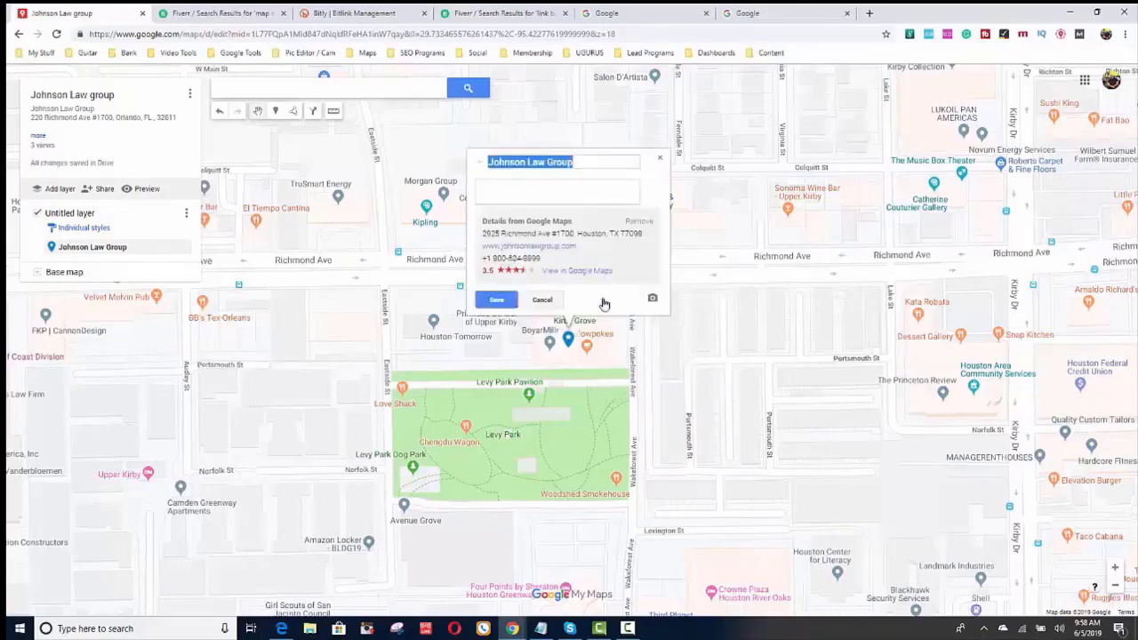
{"action": "left_click", "coordinate": [543, 300]}
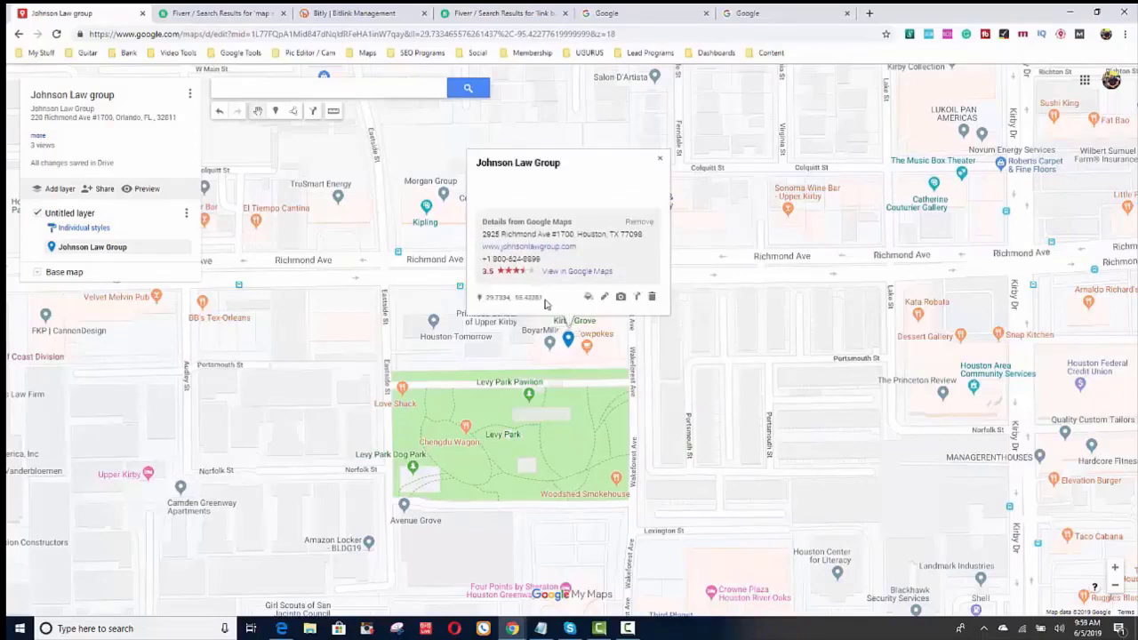
{"action": "left_click", "coordinate": [622, 298]}
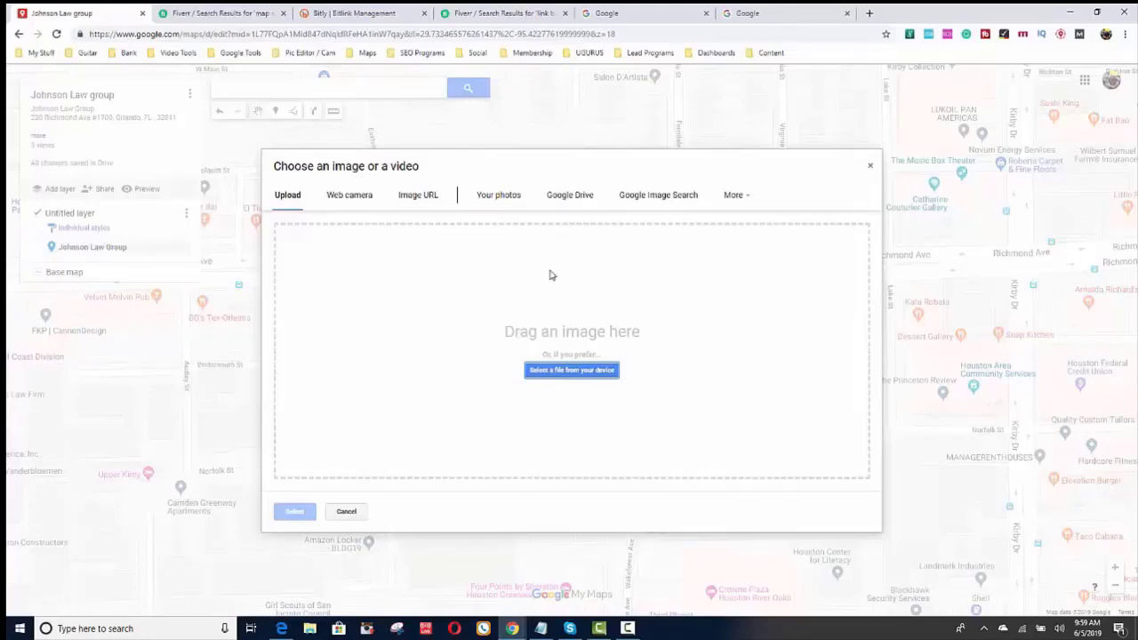
{"action": "left_click", "coordinate": [735, 196]}
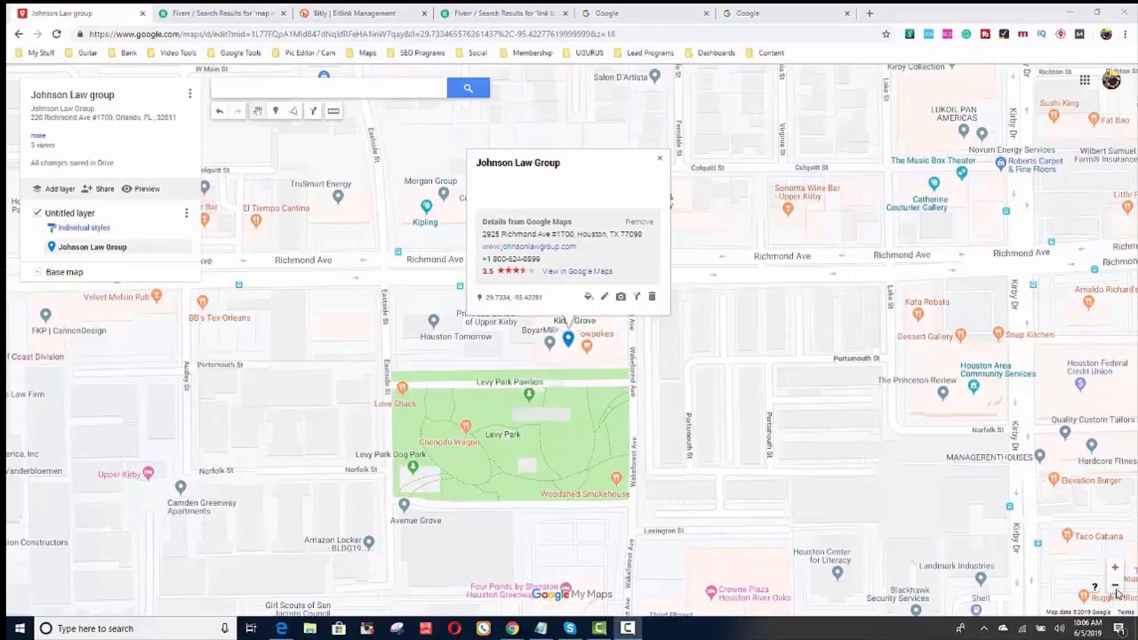
Add a driving directions layer with the Johnson Law Group marker as its destination.
{"action": "left_click", "coordinate": [1116, 587]}
{"action": "left_click", "coordinate": [1116, 586]}
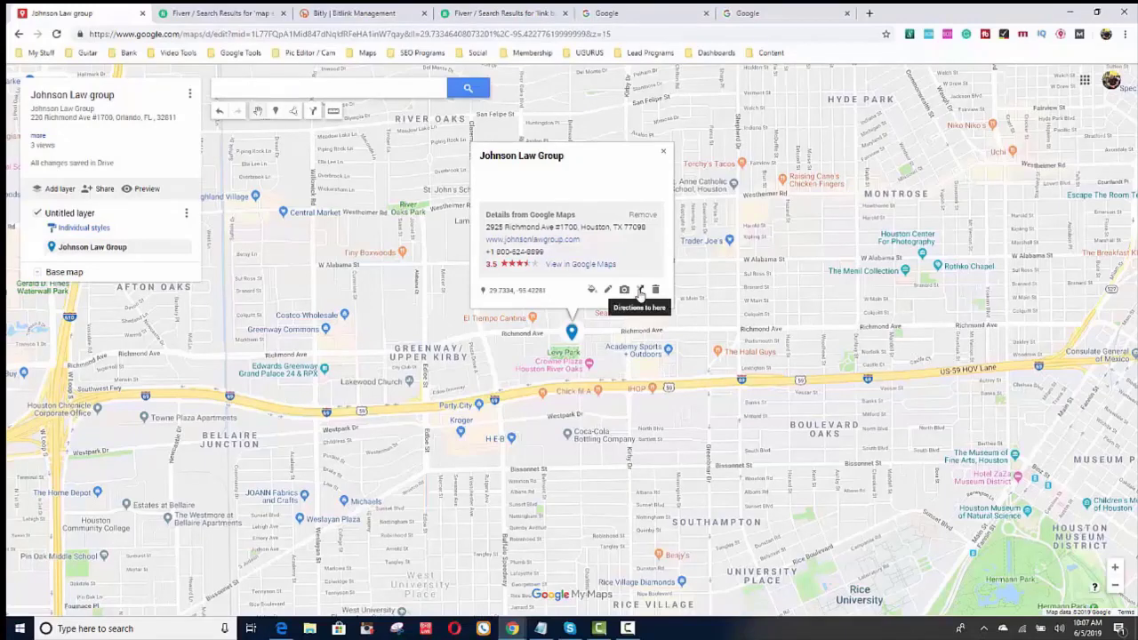
{"action": "left_click", "coordinate": [640, 294]}
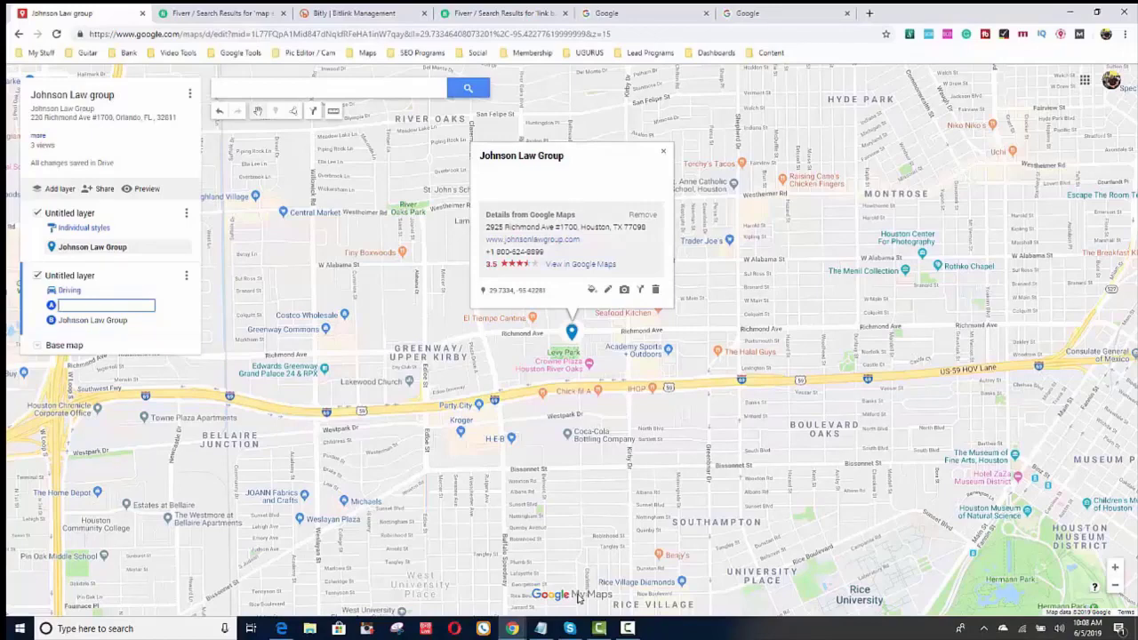
Rename the driving directions layer as "Houston chronical" and save the name.
{"action": "left_click", "coordinate": [96, 279]}
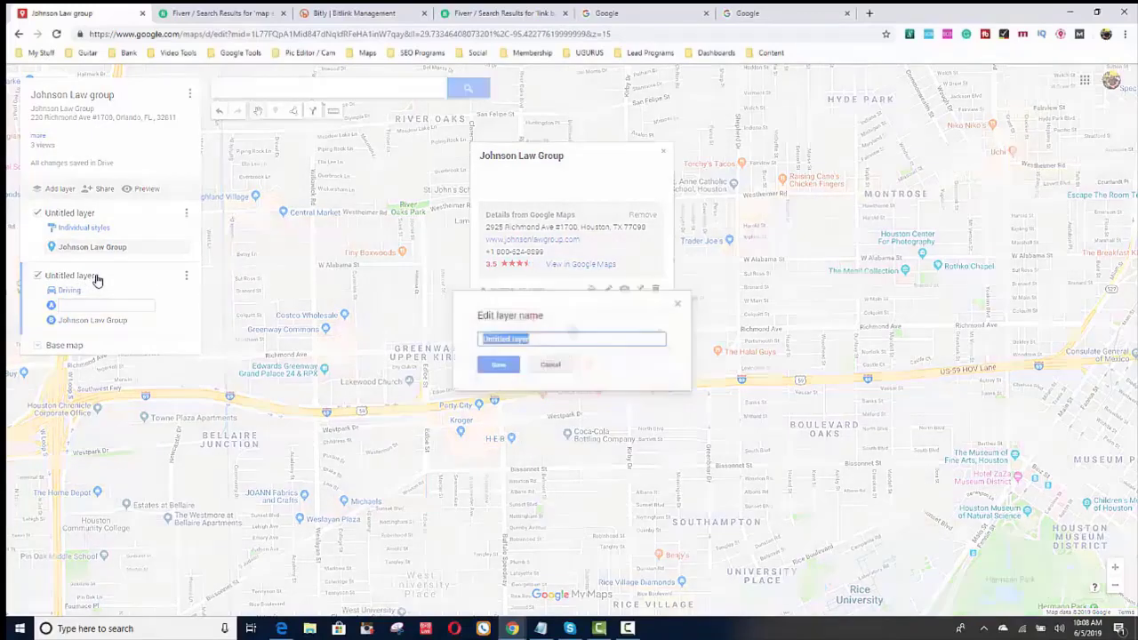
{"action": "key", "text": "BackSpace"}
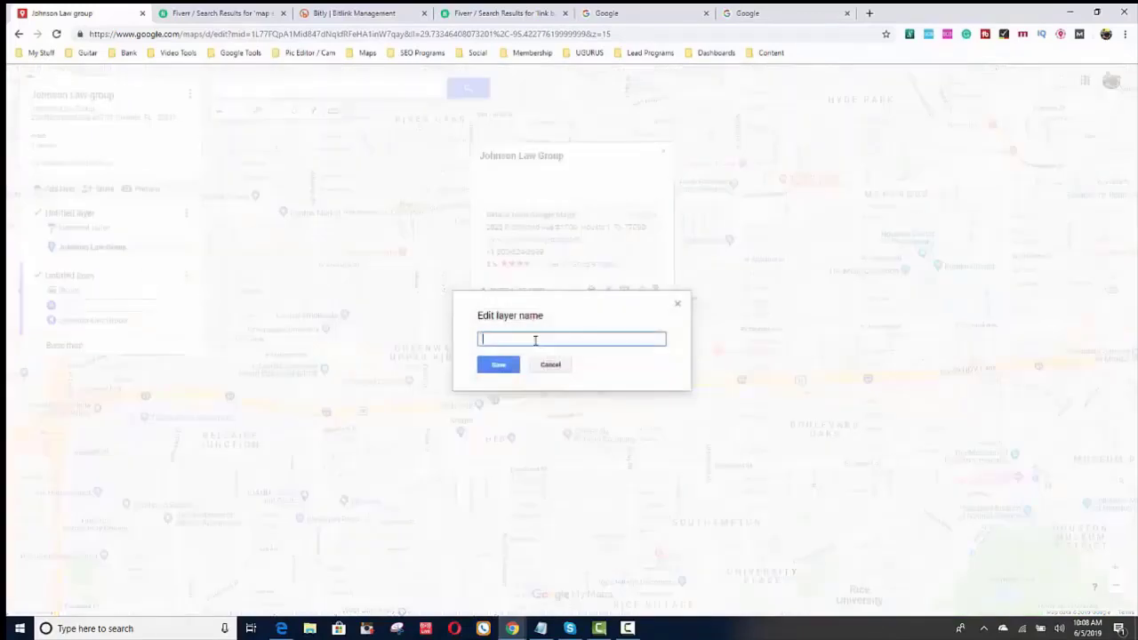
{"action": "type", "text": "Hous"}
{"action": "type", "text": "ton chro"}
{"action": "type", "text": "ni"}
{"action": "type", "text": "cl"}
{"action": "type", "text": "l"}
{"action": "left_click", "coordinate": [502, 364]}
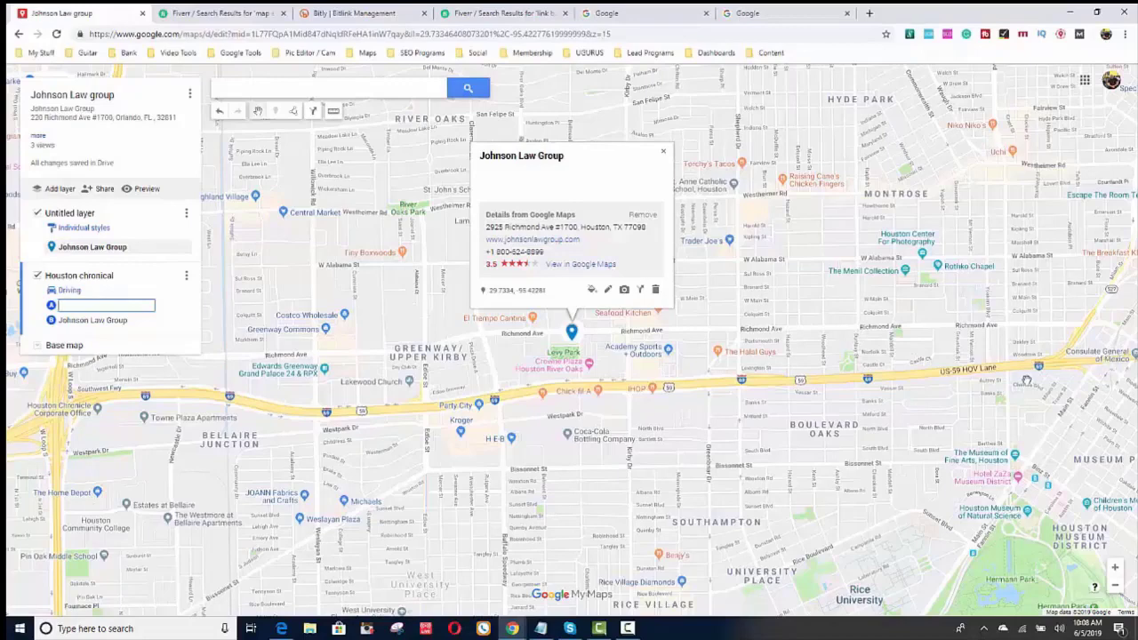
{"action": "key", "text": "F10"}
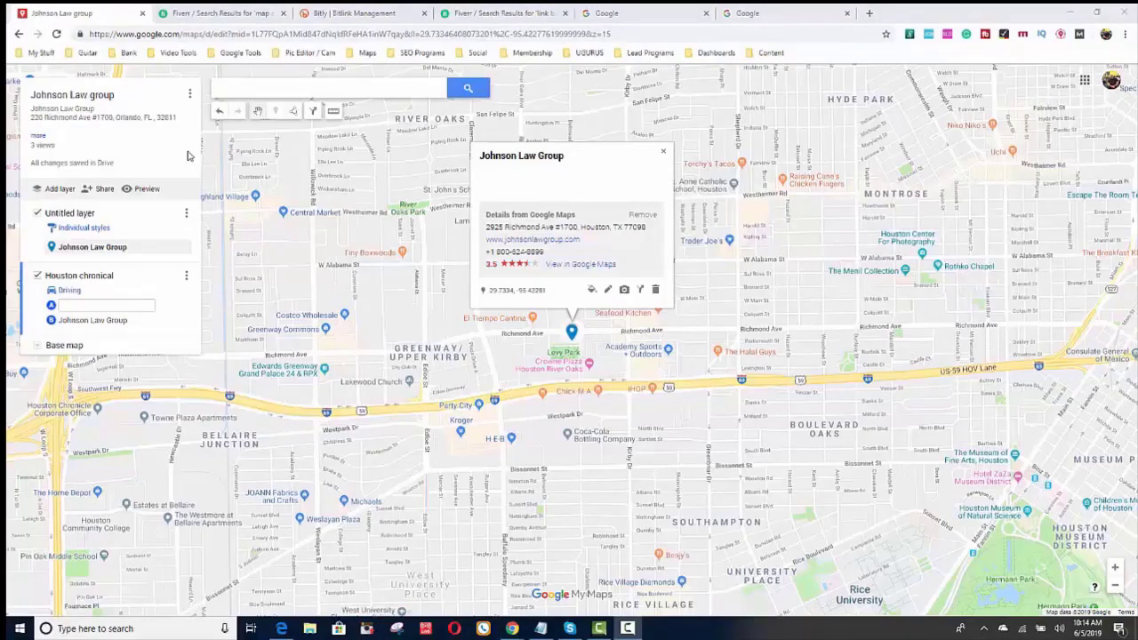
Copy the map's iframe embed code for use on a website and close the embed dialog.
{"action": "left_click", "coordinate": [190, 96]}
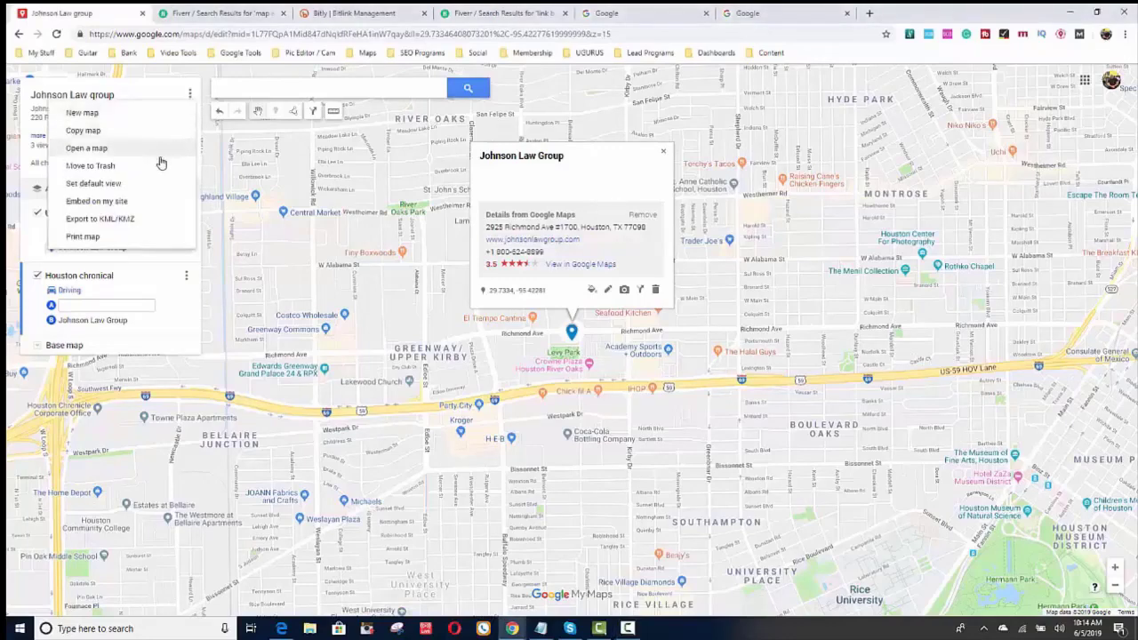
{"action": "left_click", "coordinate": [152, 203]}
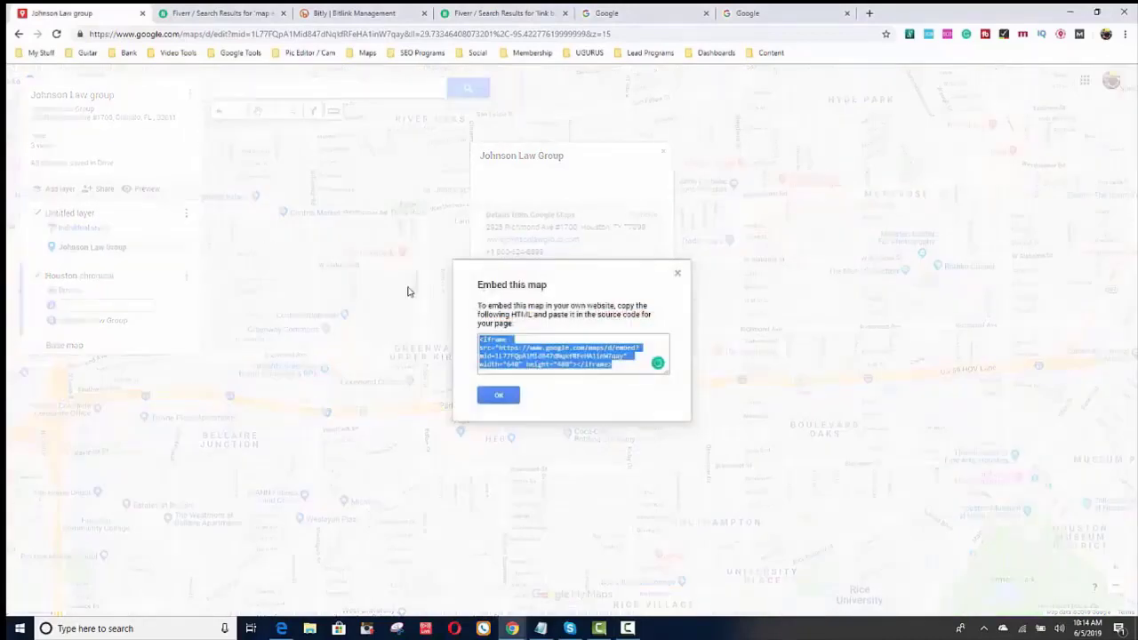
{"action": "right_click", "coordinate": [536, 358]}
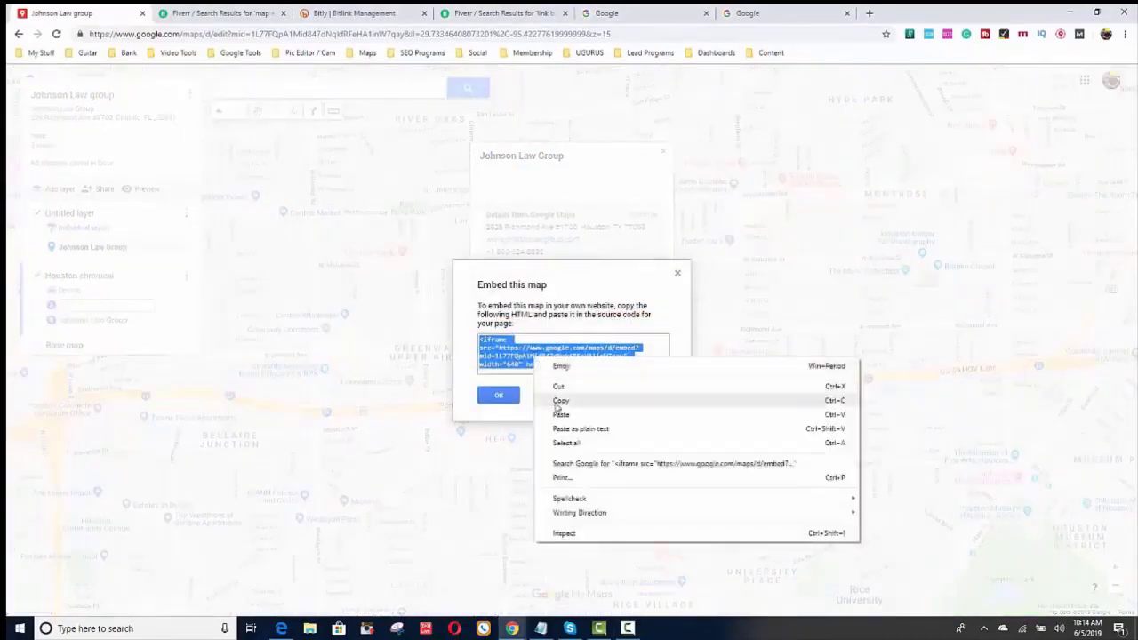
{"action": "left_click", "coordinate": [560, 401]}
{"action": "left_click", "coordinate": [501, 396]}
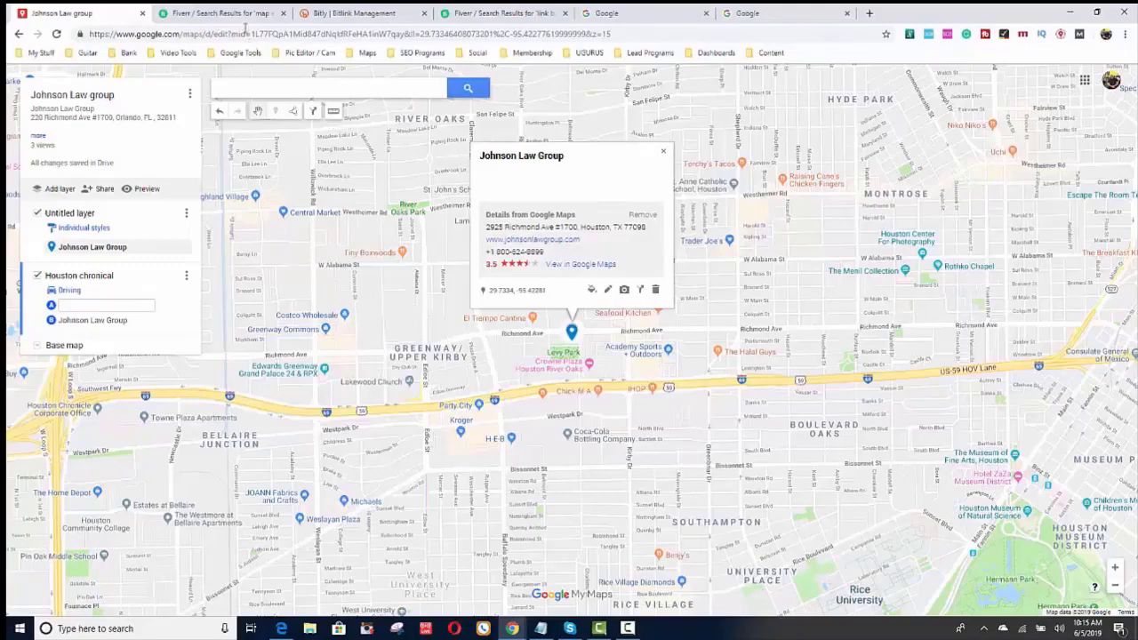
Browse the Fiverr "map embeds" gigs and filter them to Level One sellers.
{"action": "left_click", "coordinate": [245, 15]}
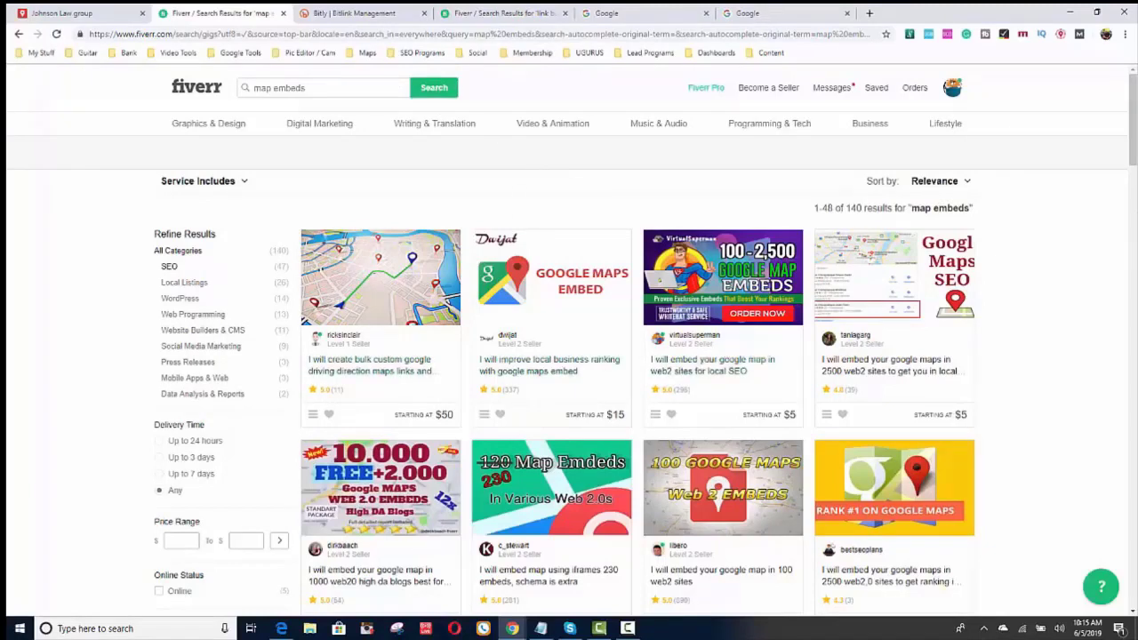
{"action": "left_click_drag", "start_coordinate": [1134, 165], "coordinate": [1134, 210]}
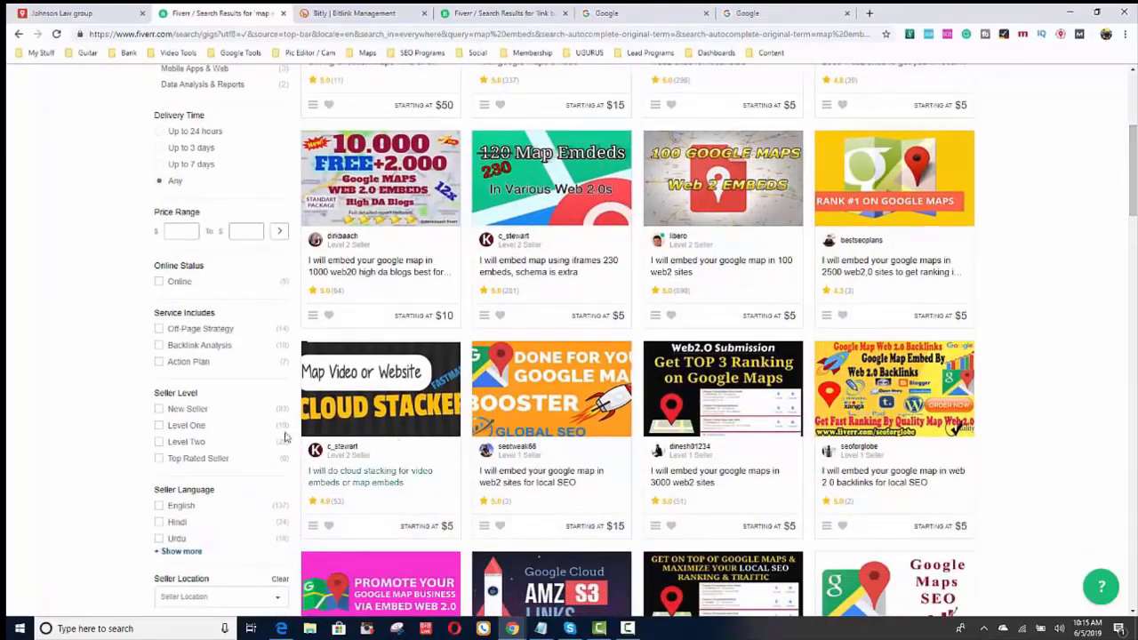
{"action": "left_click", "coordinate": [194, 428]}
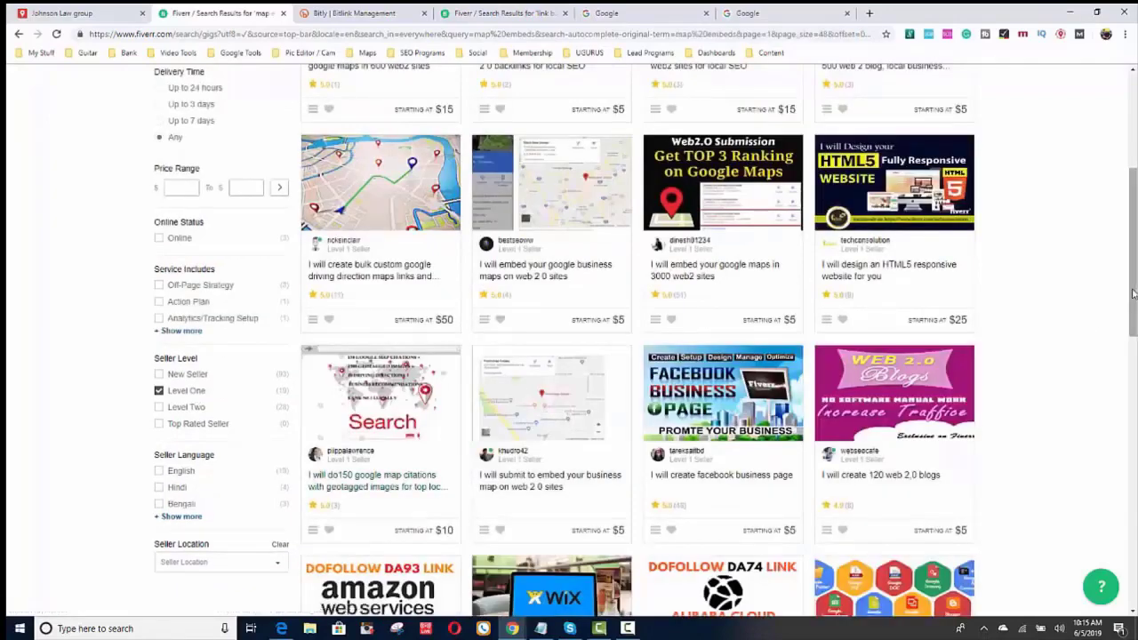
{"action": "left_click_drag", "start_coordinate": [1134, 293], "coordinate": [1132, 195]}
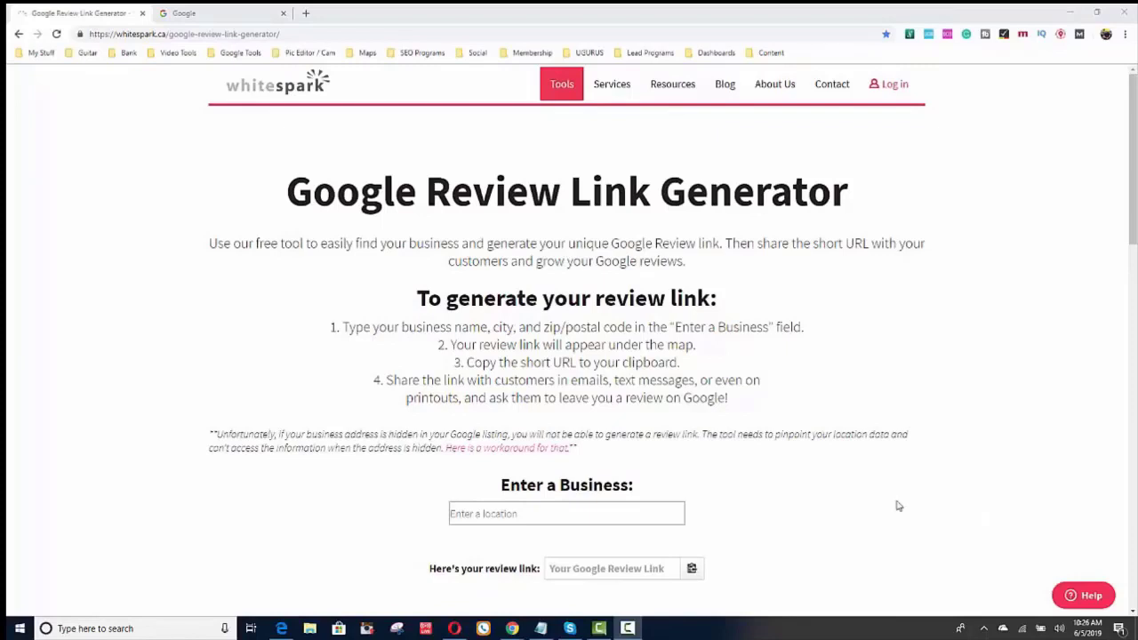
Generate a Google review link in Whitespark for the Johnson Law Group in Boca Raton and copy the link.
{"action": "mouse_move", "coordinate": [562, 89]}
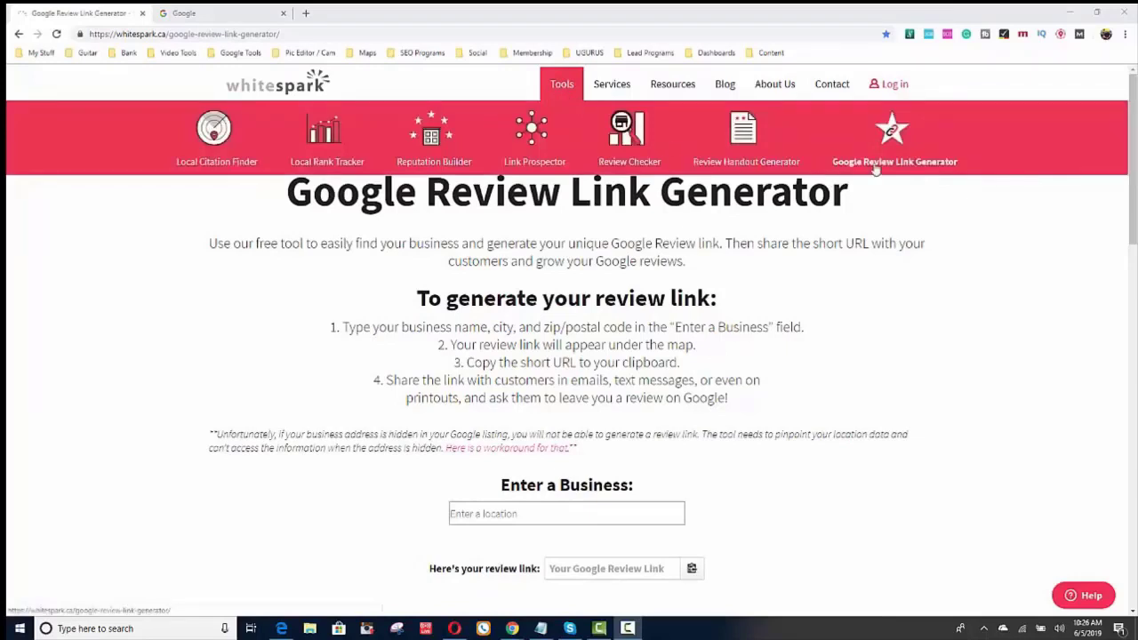
{"action": "left_click", "coordinate": [626, 504]}
{"action": "type", "text": "Jo"}
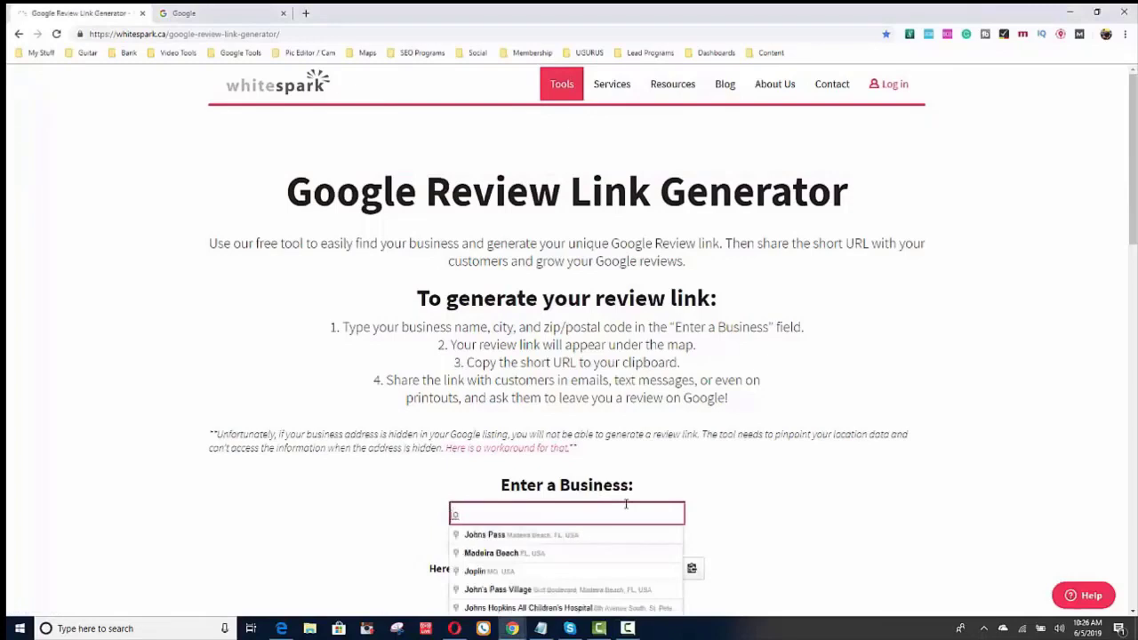
{"action": "type", "text": "hn"}
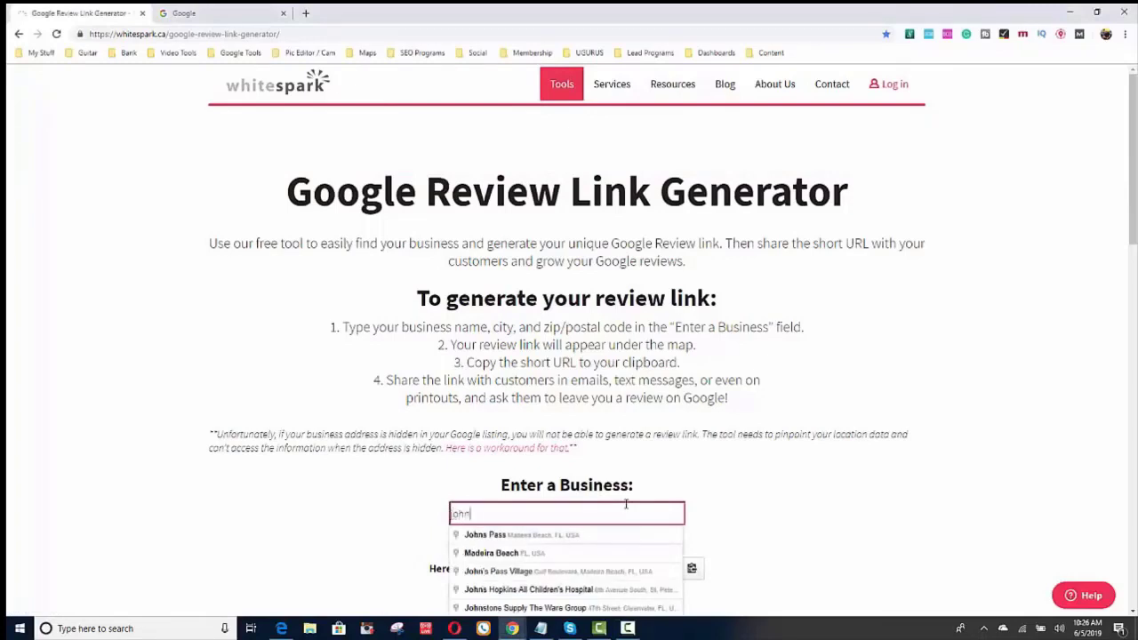
{"action": "type", "text": "son"}
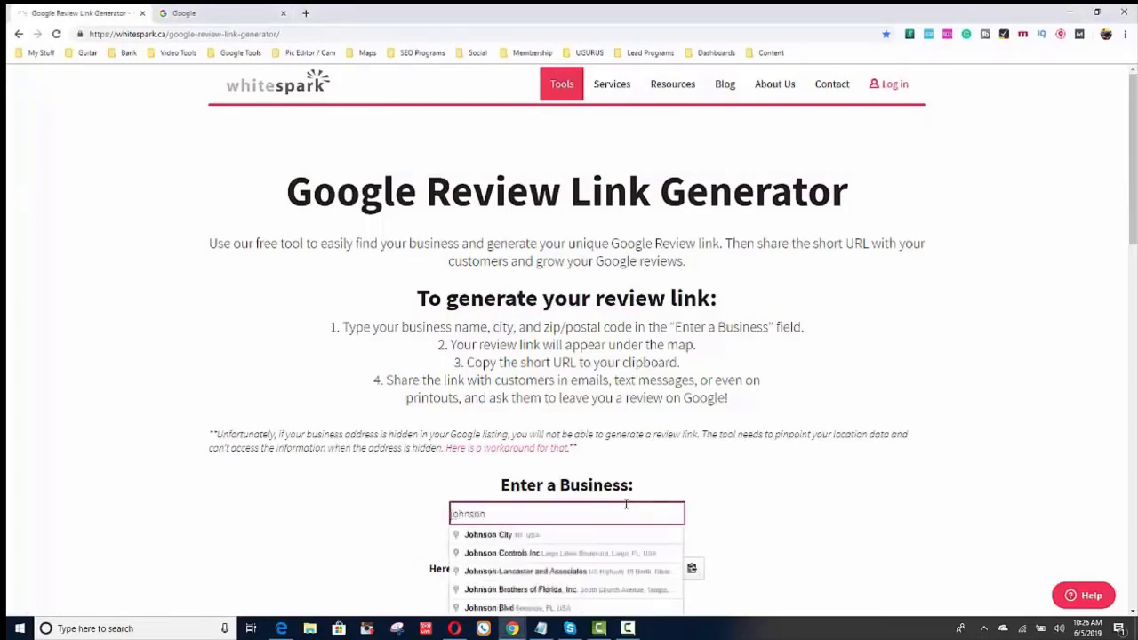
{"action": "type", "text": " law"}
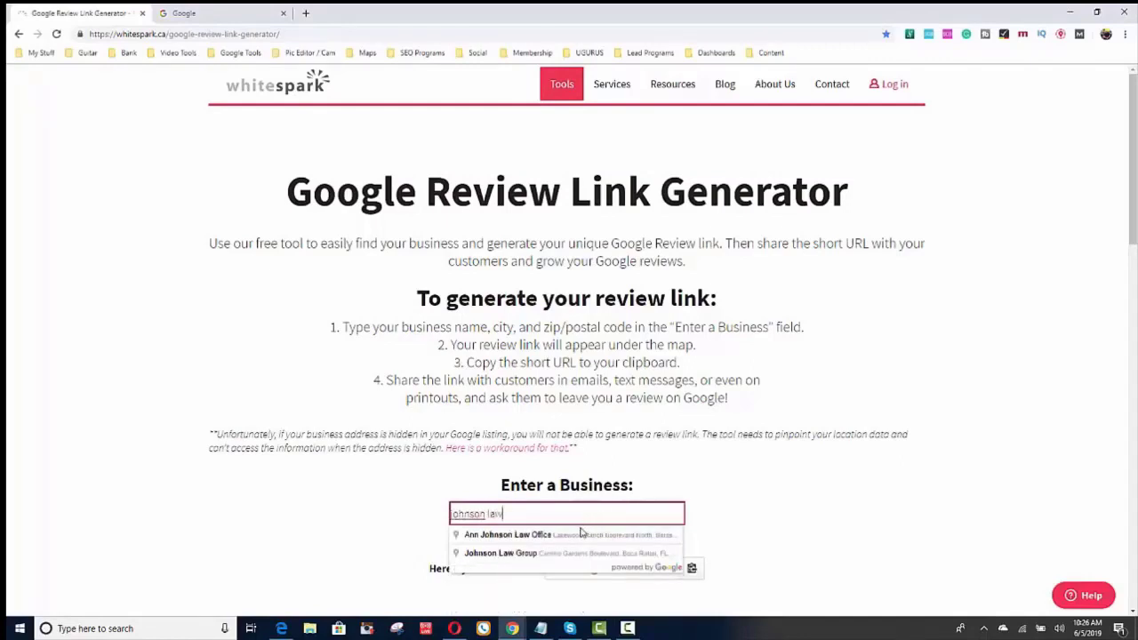
{"action": "left_click", "coordinate": [542, 555]}
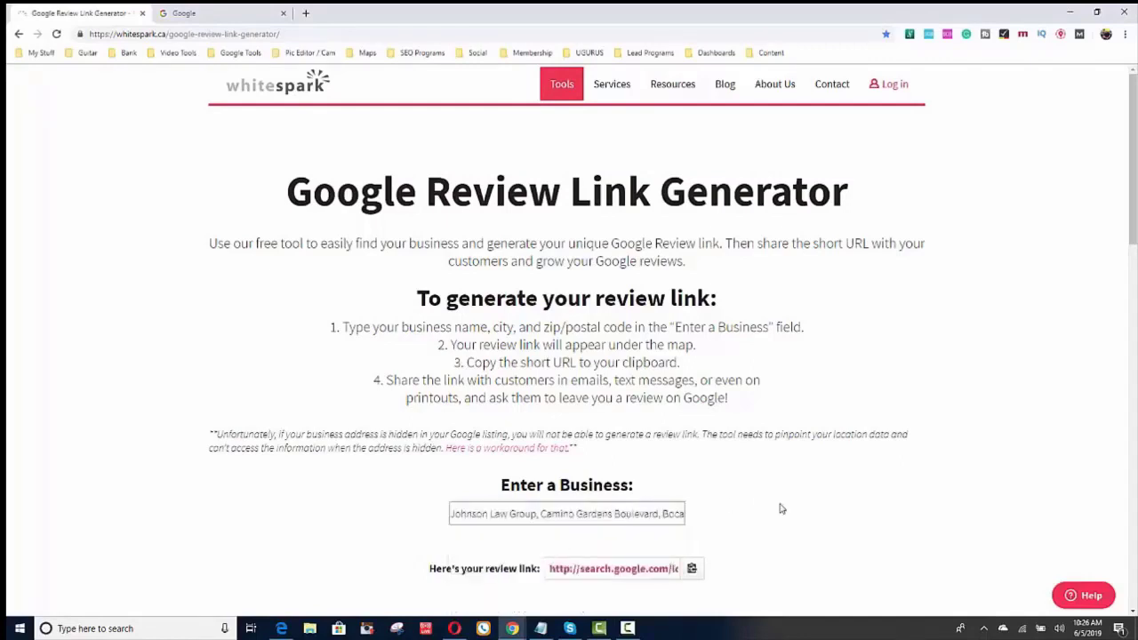
{"action": "left_click", "coordinate": [547, 569]}
{"action": "left_click", "coordinate": [692, 571]}
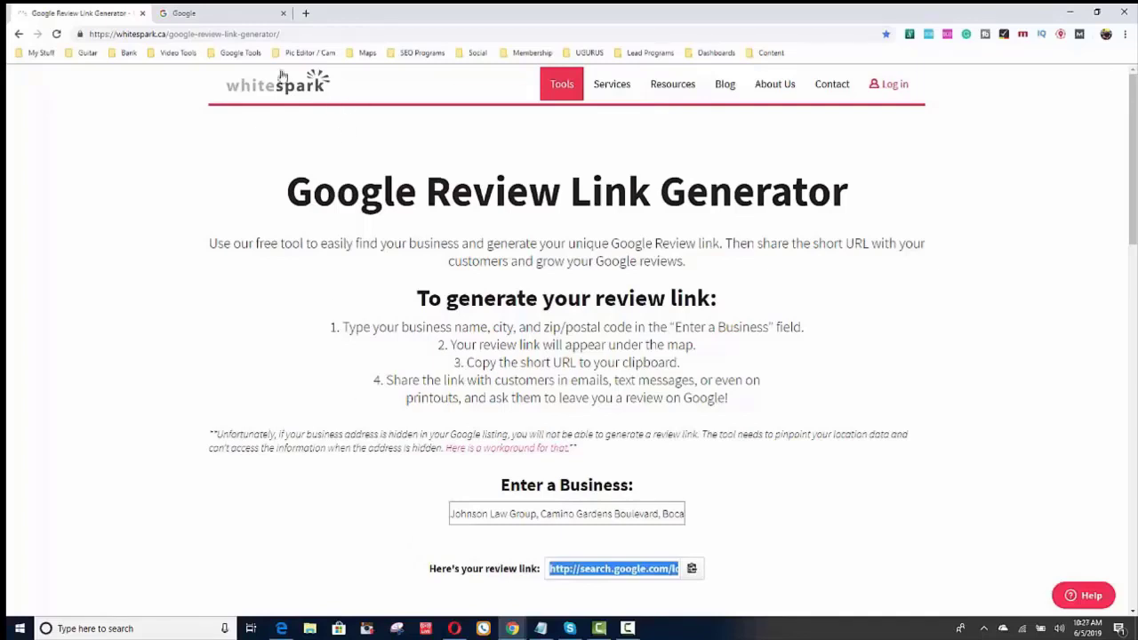
Load the copied review link in the open Google tab and select a five-star rating for Johnson Law Group.
{"action": "left_click", "coordinate": [225, 17]}
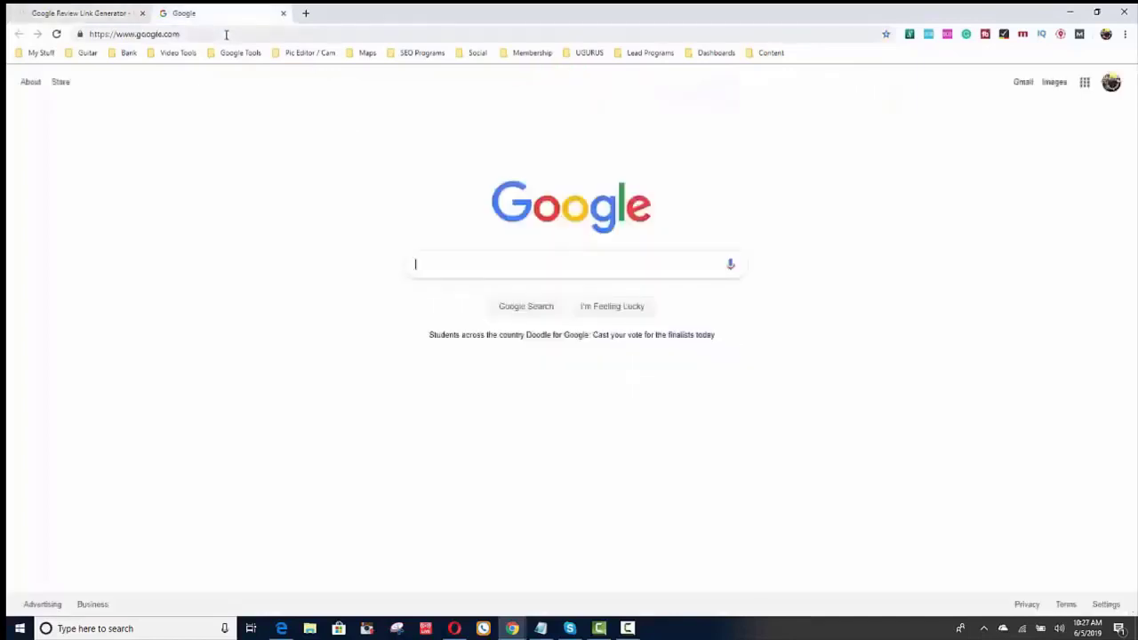
{"action": "left_click", "coordinate": [226, 34]}
{"action": "key", "text": "BackSpace"}
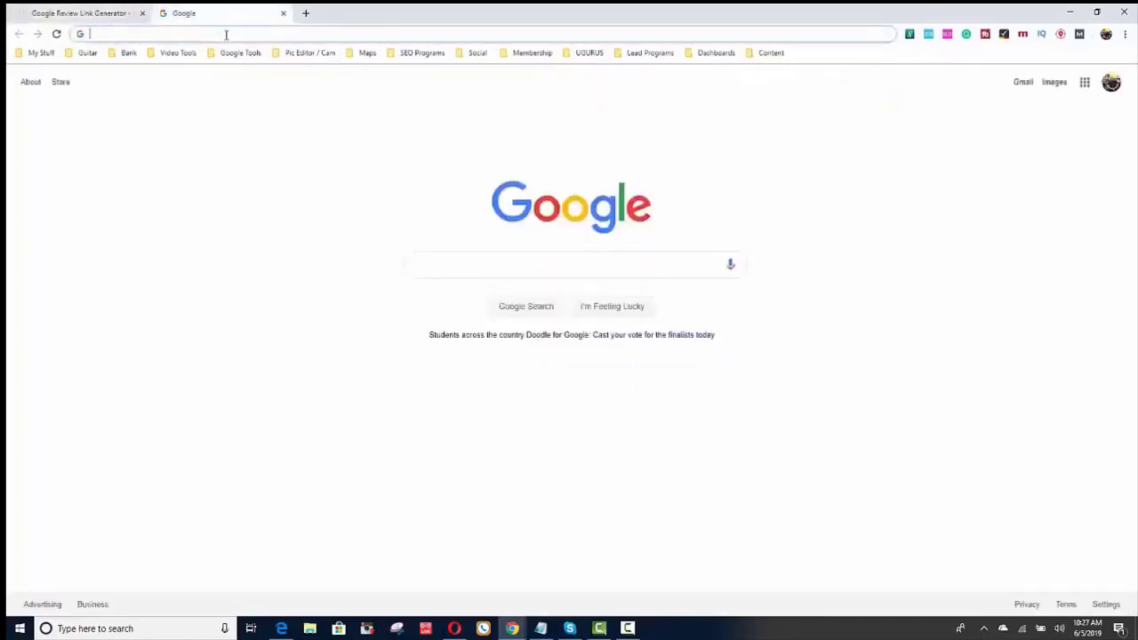
{"action": "key", "text": "ctrl+v"}
{"action": "key", "text": "Return"}
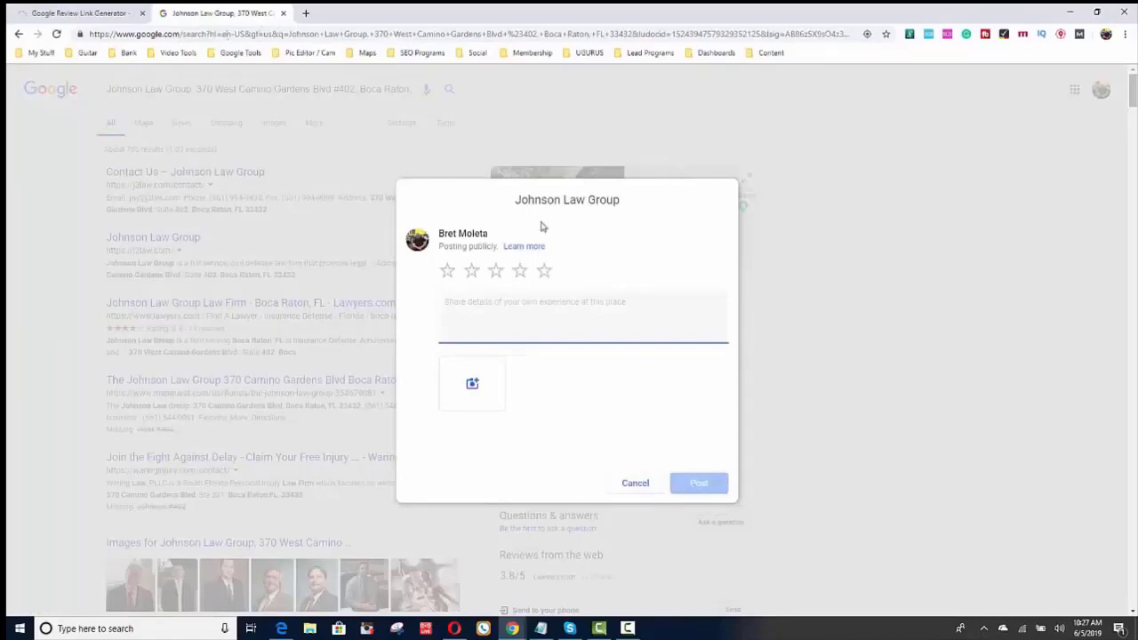
{"action": "left_click", "coordinate": [545, 276]}
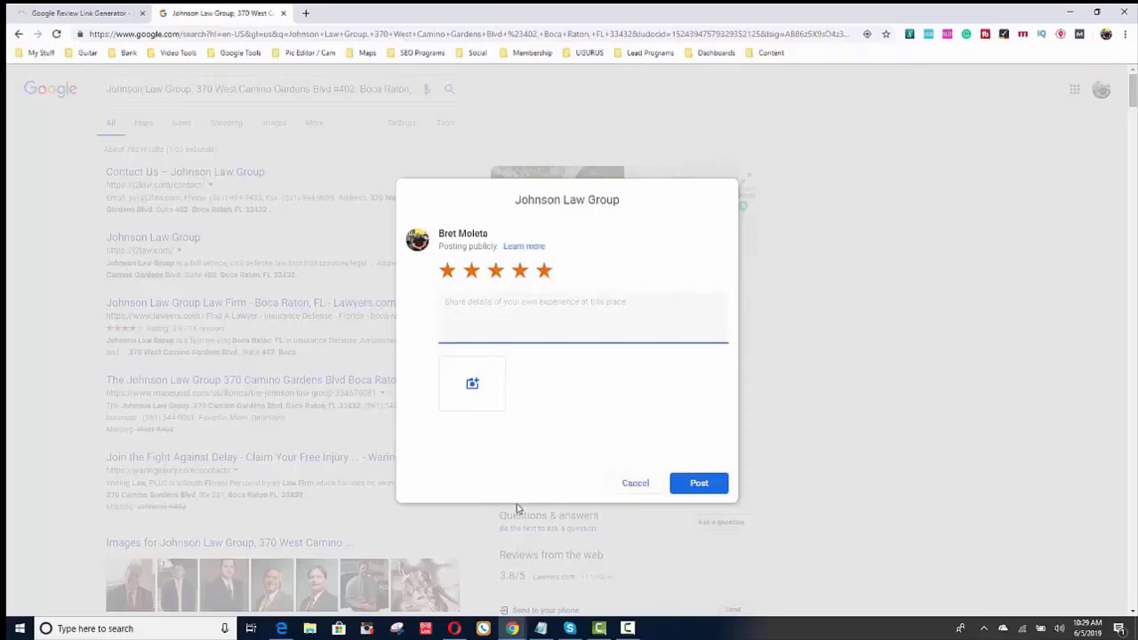
Switch to the Opera window and view the Facebook search results for "google local guides".
{"action": "mouse_move", "coordinate": [456, 632]}
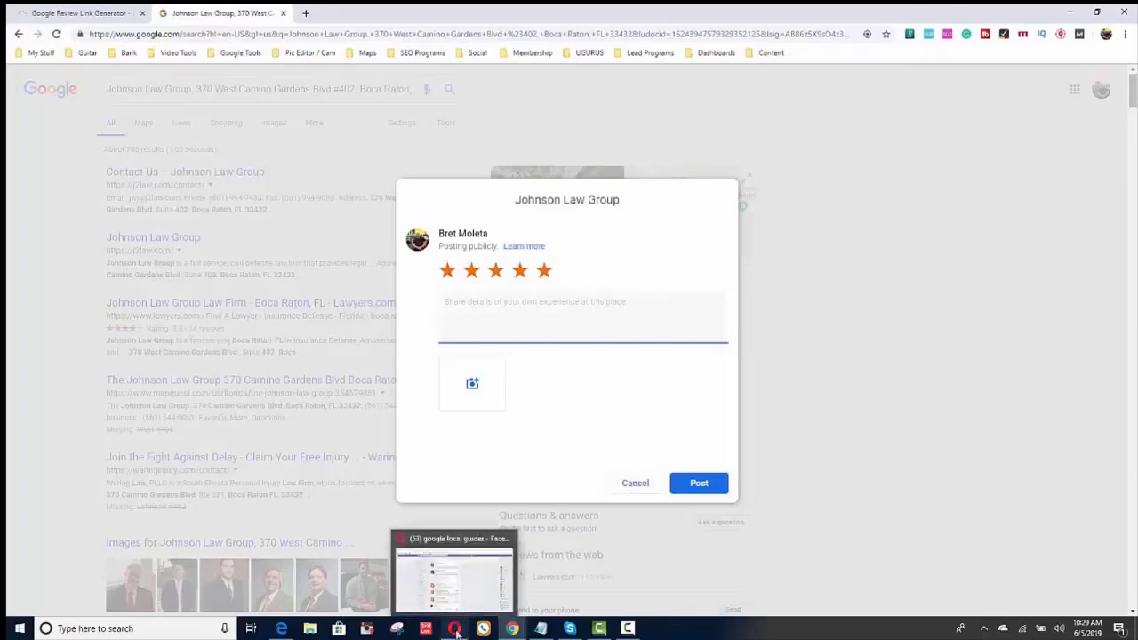
{"action": "left_click", "coordinate": [474, 589]}
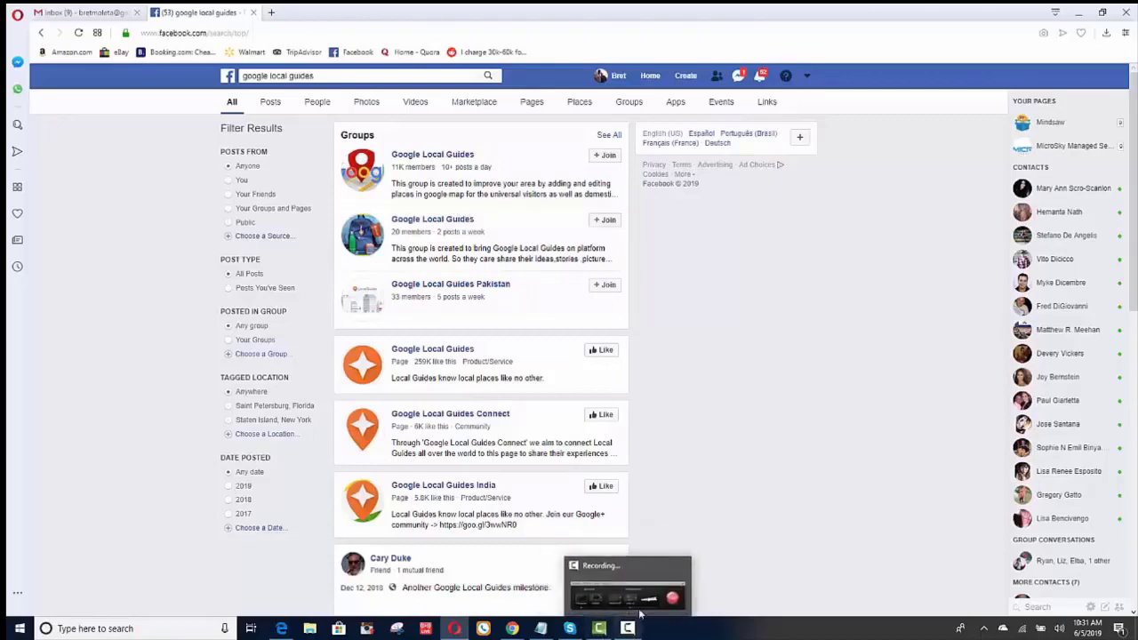
{"action": "left_click", "coordinate": [638, 614]}
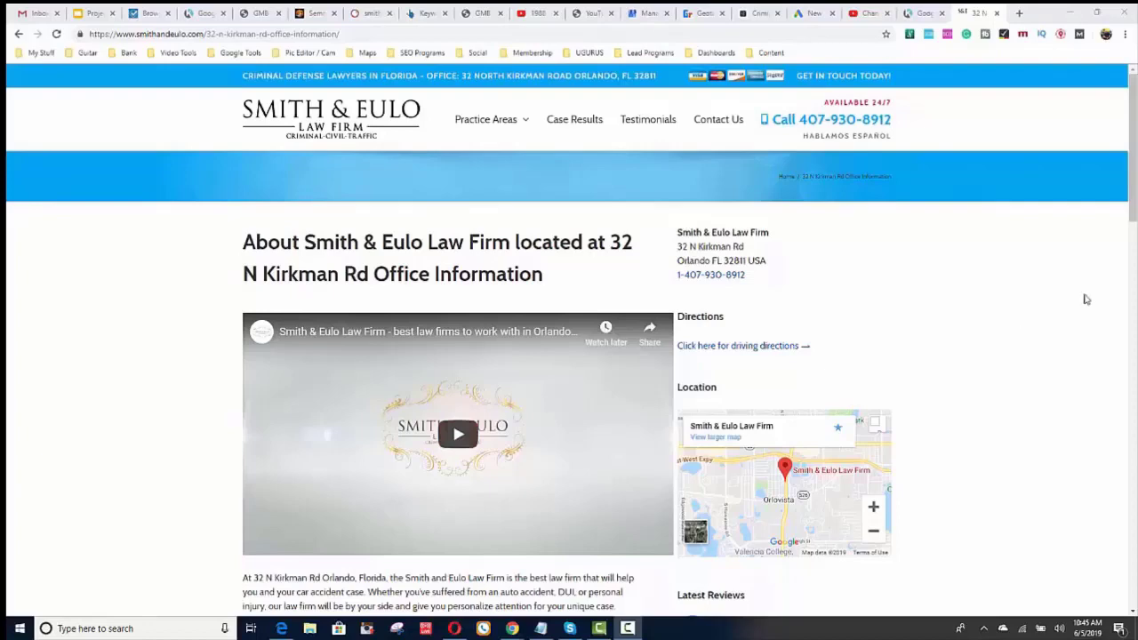
Examine the reviews, services, categories and office hours on the Smith & Eulo Law Firm office information page.
{"action": "left_click_drag", "start_coordinate": [1133, 217], "coordinate": [1133, 315]}
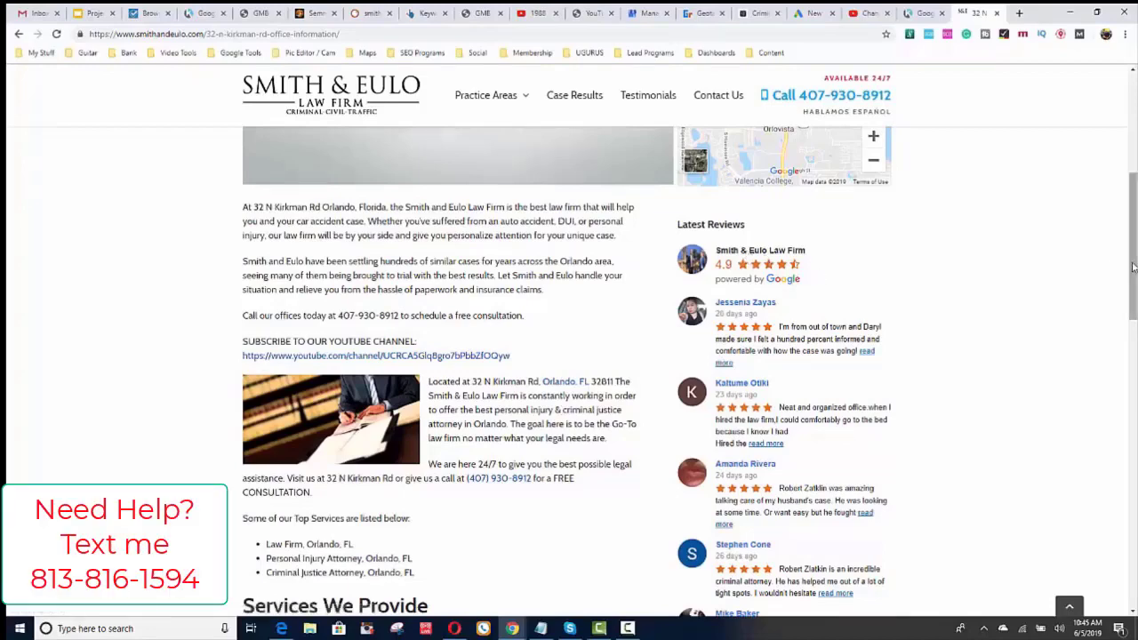
{"action": "left_click_drag", "start_coordinate": [1134, 266], "coordinate": [1129, 292]}
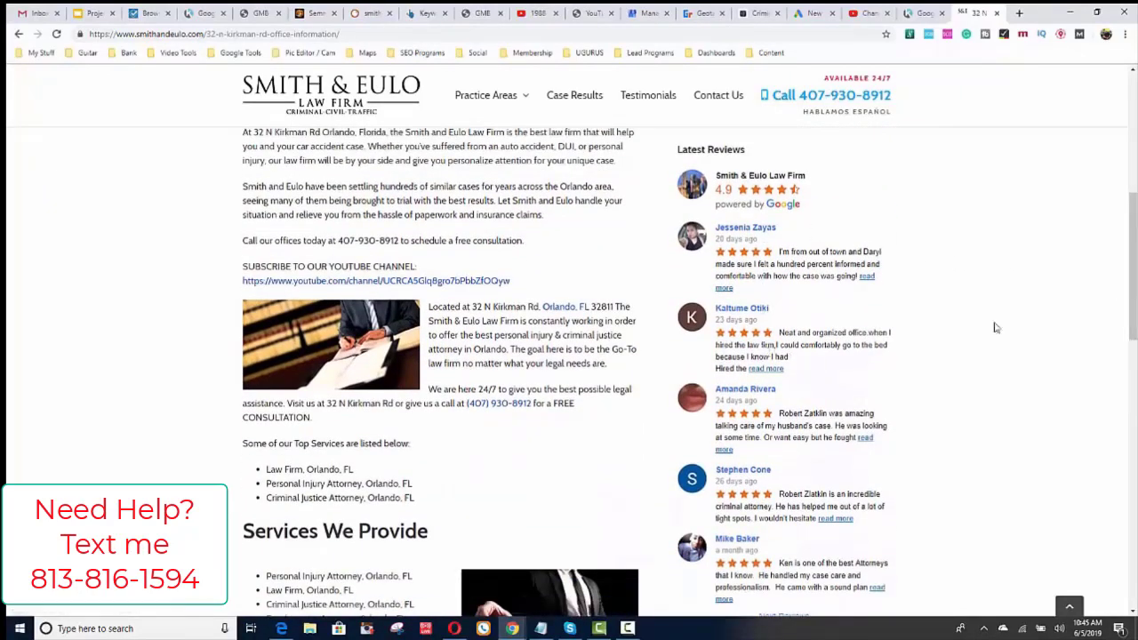
{"action": "left_click_drag", "start_coordinate": [1133, 307], "coordinate": [1125, 385]}
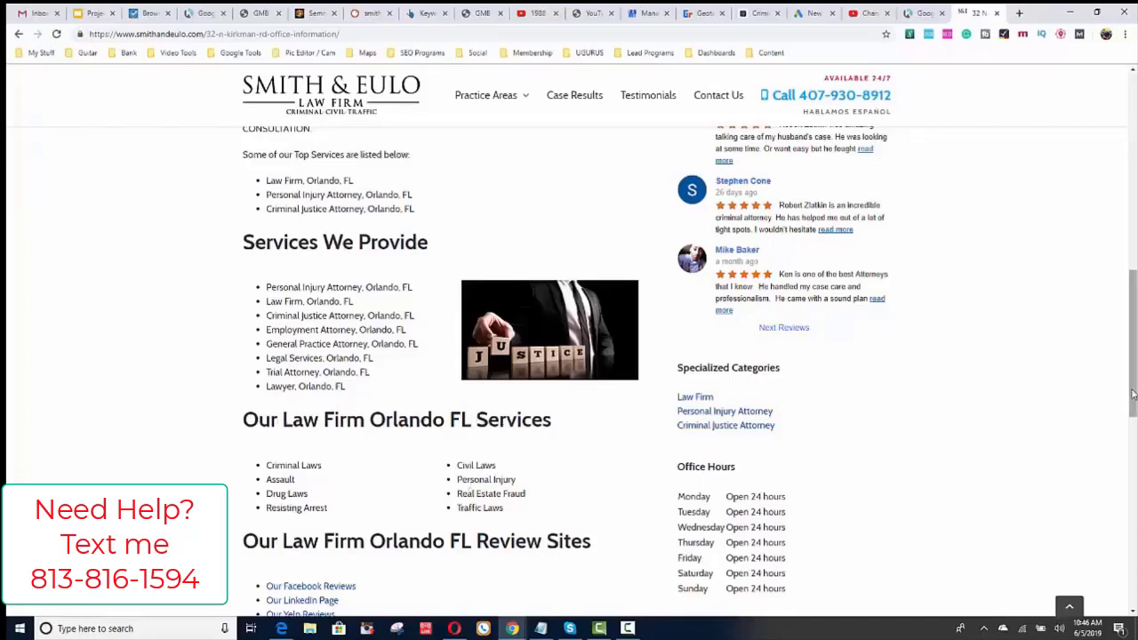
Examine the review sites, accepted payments and nearby places on the 32 N Kirkman Rd office information page.
{"action": "left_click_drag", "start_coordinate": [1133, 395], "coordinate": [1125, 447]}
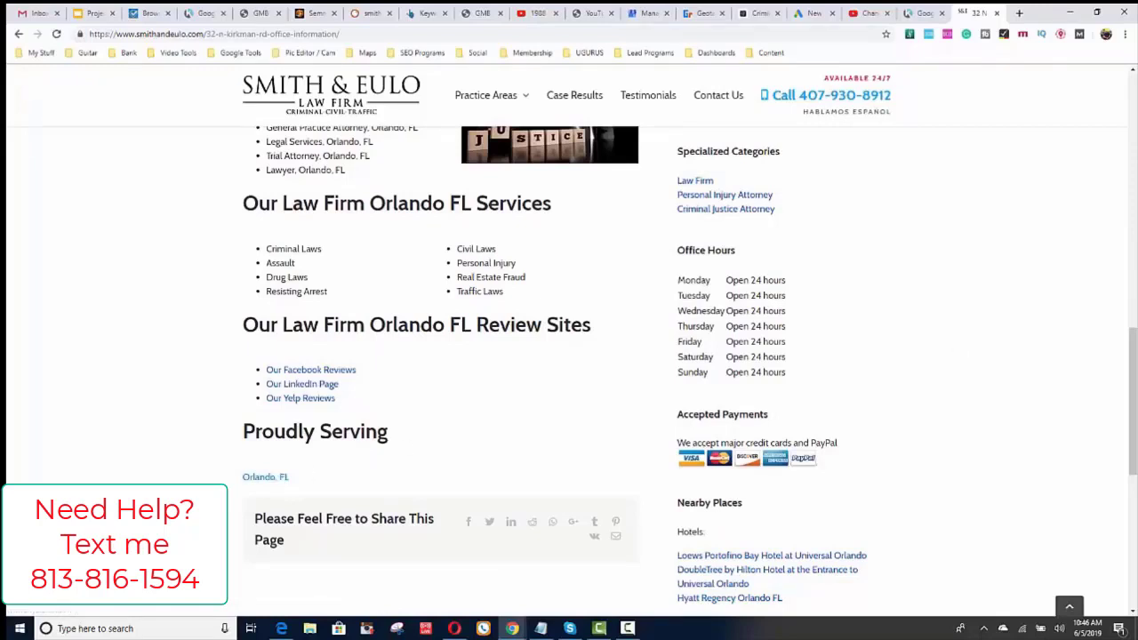
{"action": "left_click_drag", "start_coordinate": [1135, 342], "coordinate": [1133, 395]}
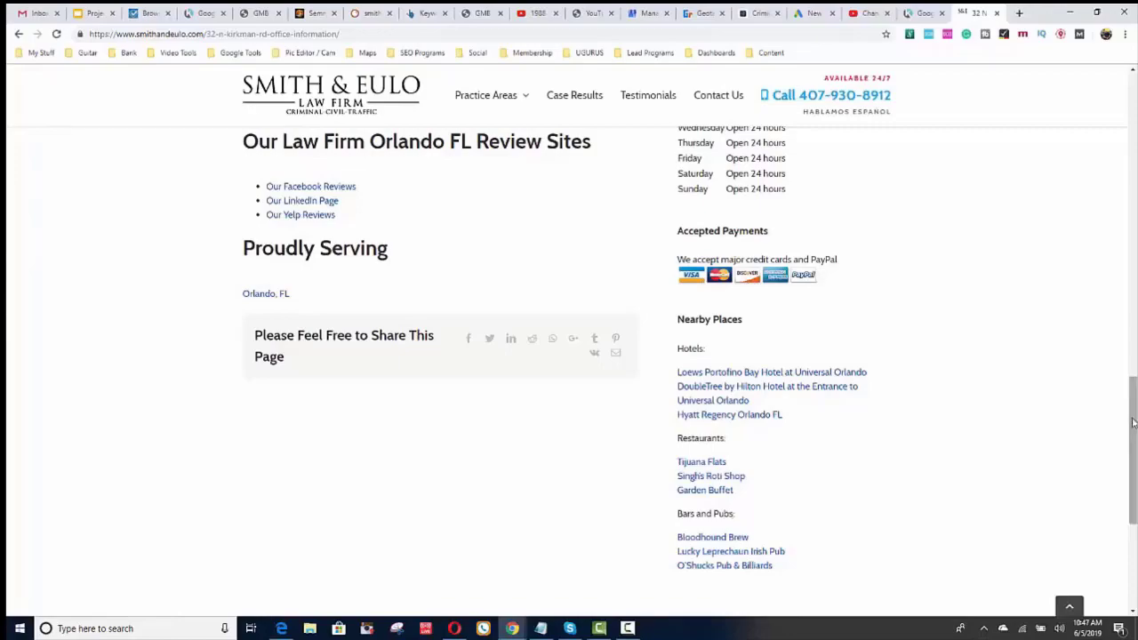
{"action": "left_click_drag", "start_coordinate": [1132, 422], "coordinate": [1134, 115]}
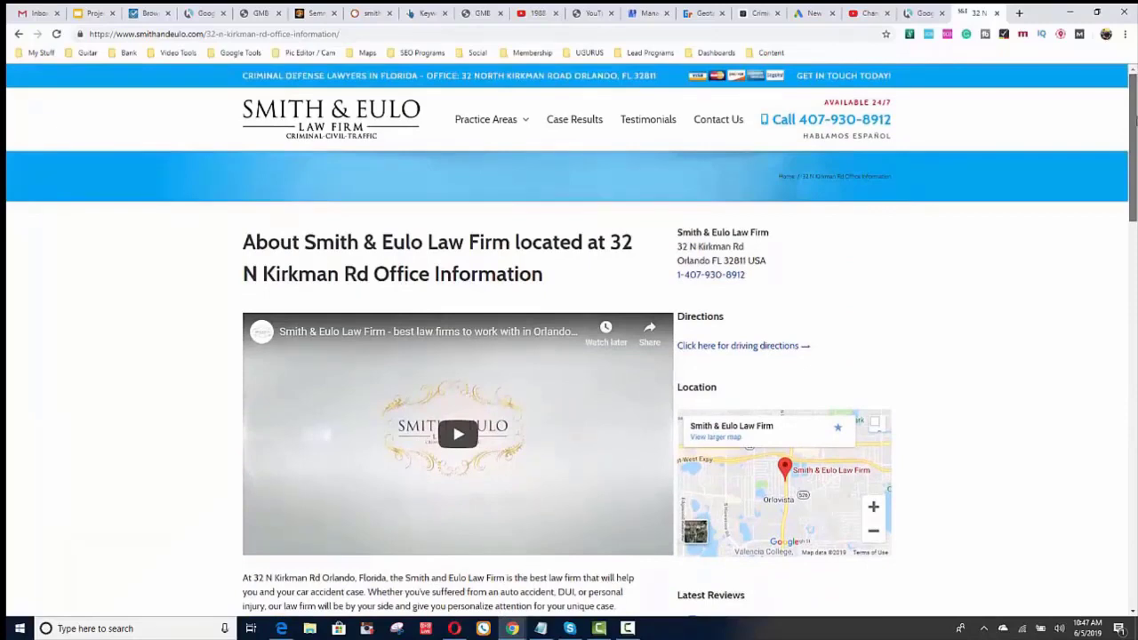
{"action": "left_click_drag", "start_coordinate": [1133, 118], "coordinate": [1133, 119]}
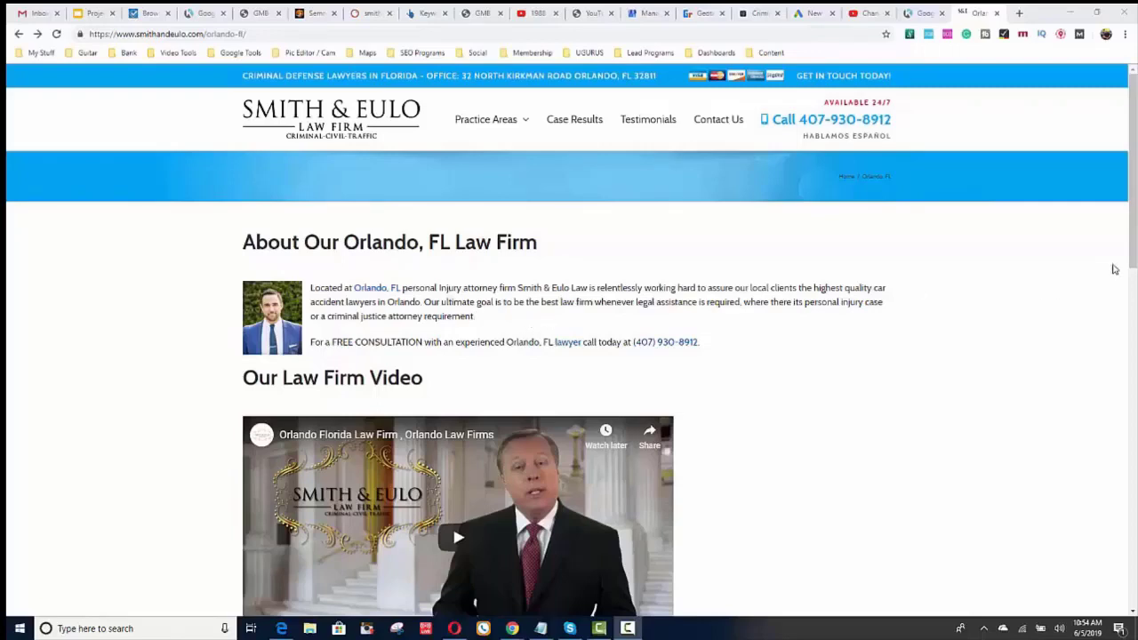
Examine the Orlando, FL city page's video, services, review site links and footer contact information.
{"action": "left_click_drag", "start_coordinate": [1133, 260], "coordinate": [1133, 309]}
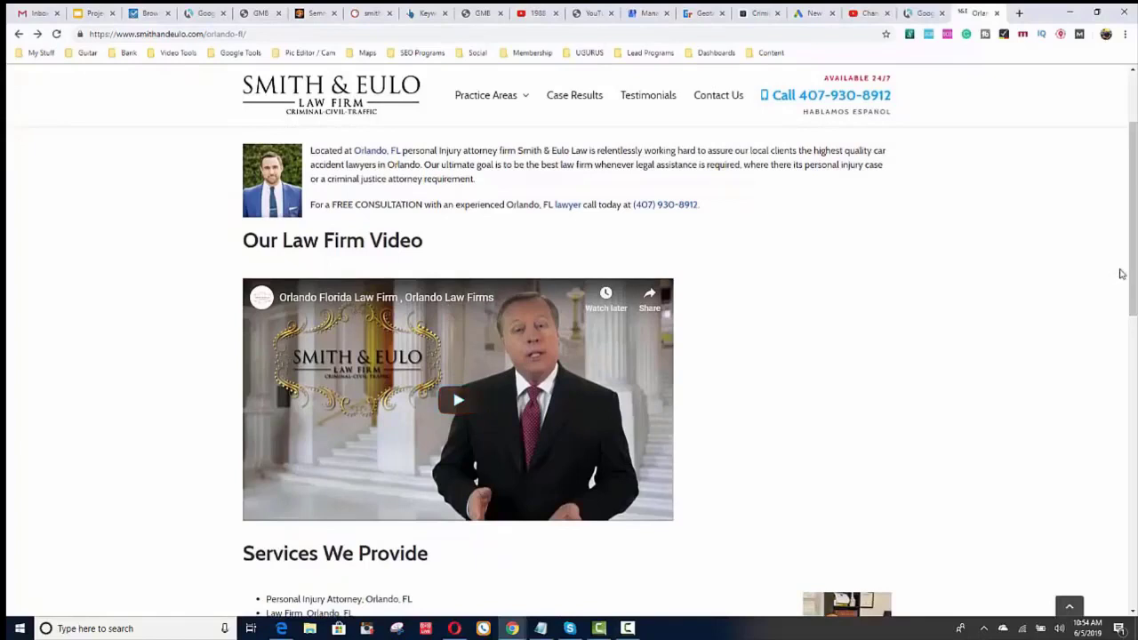
{"action": "left_click_drag", "start_coordinate": [1130, 273], "coordinate": [1122, 382]}
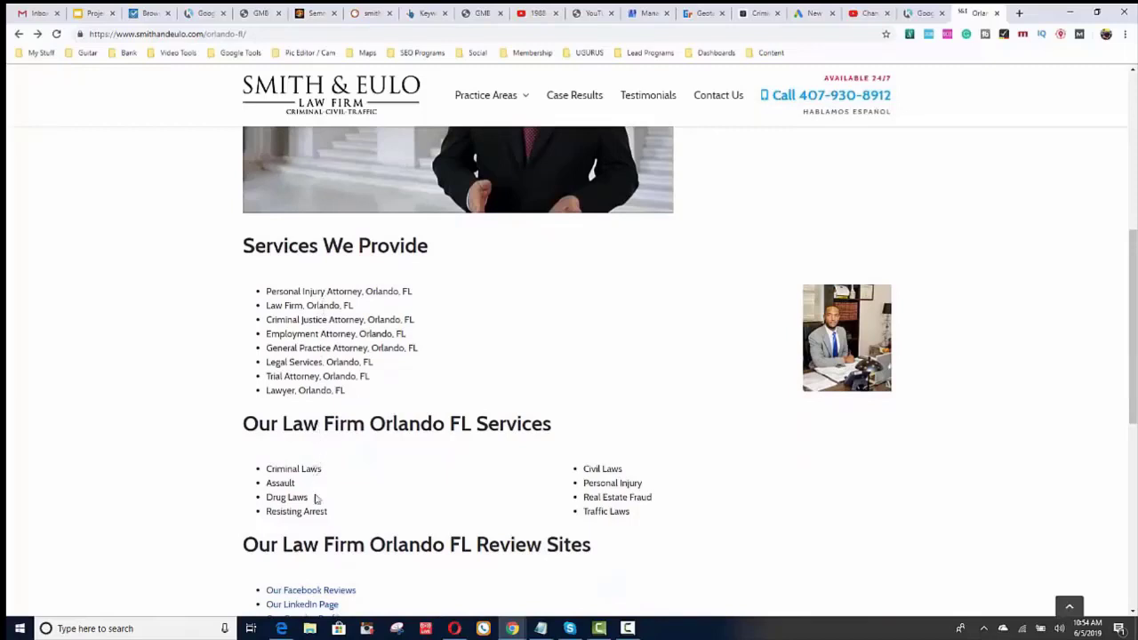
{"action": "left_click_drag", "start_coordinate": [1134, 367], "coordinate": [1118, 435]}
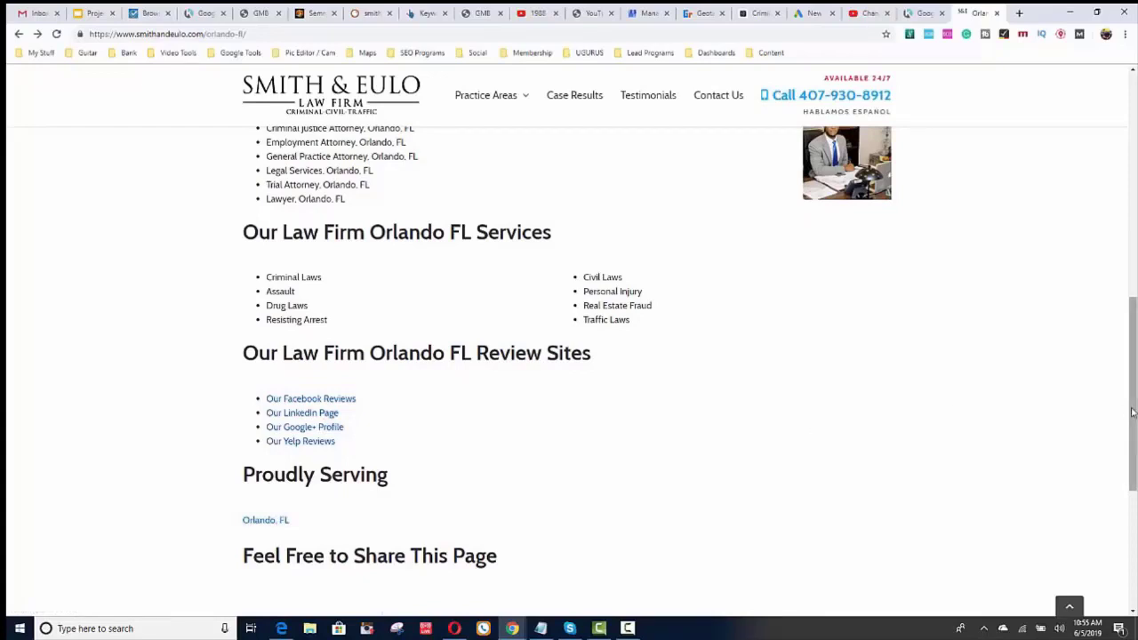
{"action": "left_click_drag", "start_coordinate": [1132, 411], "coordinate": [1128, 508]}
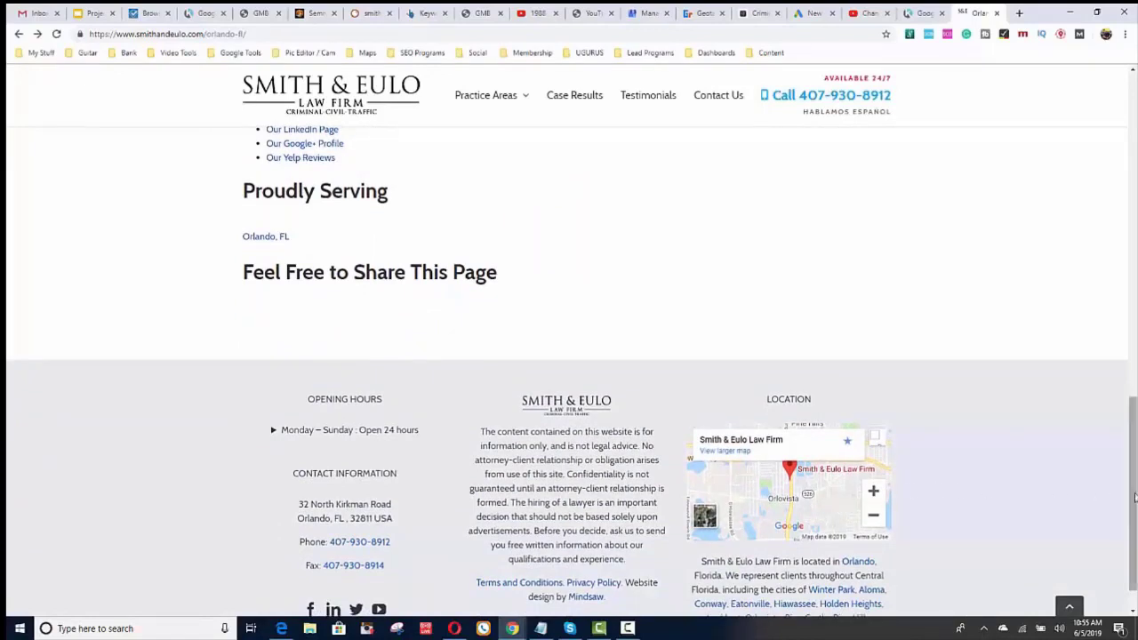
{"action": "left_click_drag", "start_coordinate": [1134, 498], "coordinate": [1108, 175]}
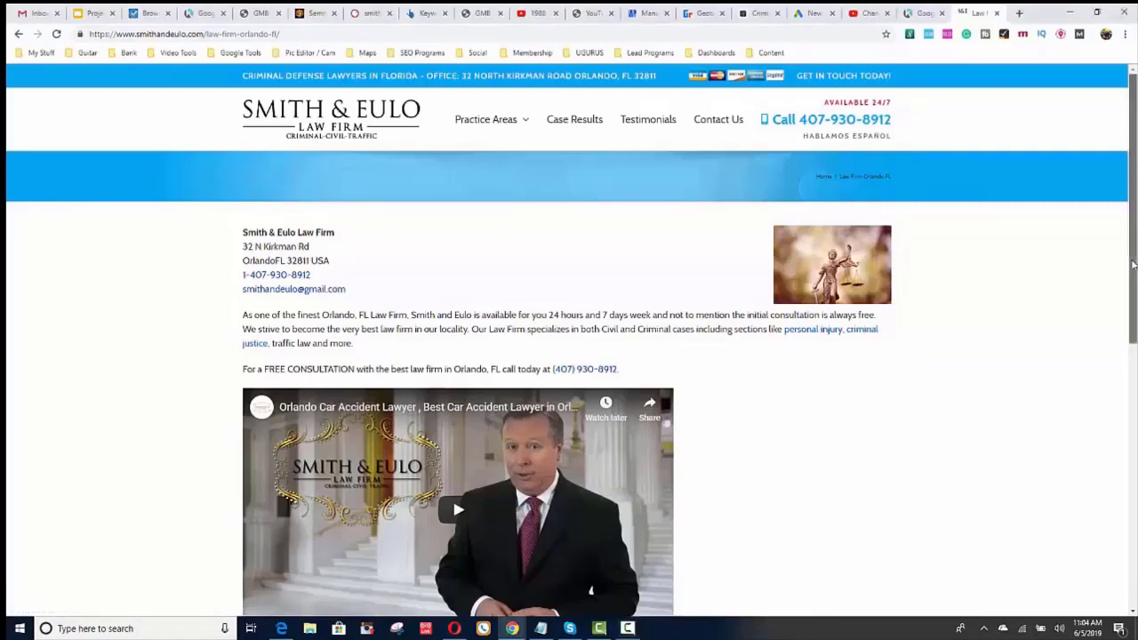
Review the business details, embedded video and images on the Law Firm Orlando FL category page.
{"action": "left_click_drag", "start_coordinate": [1134, 262], "coordinate": [1119, 395]}
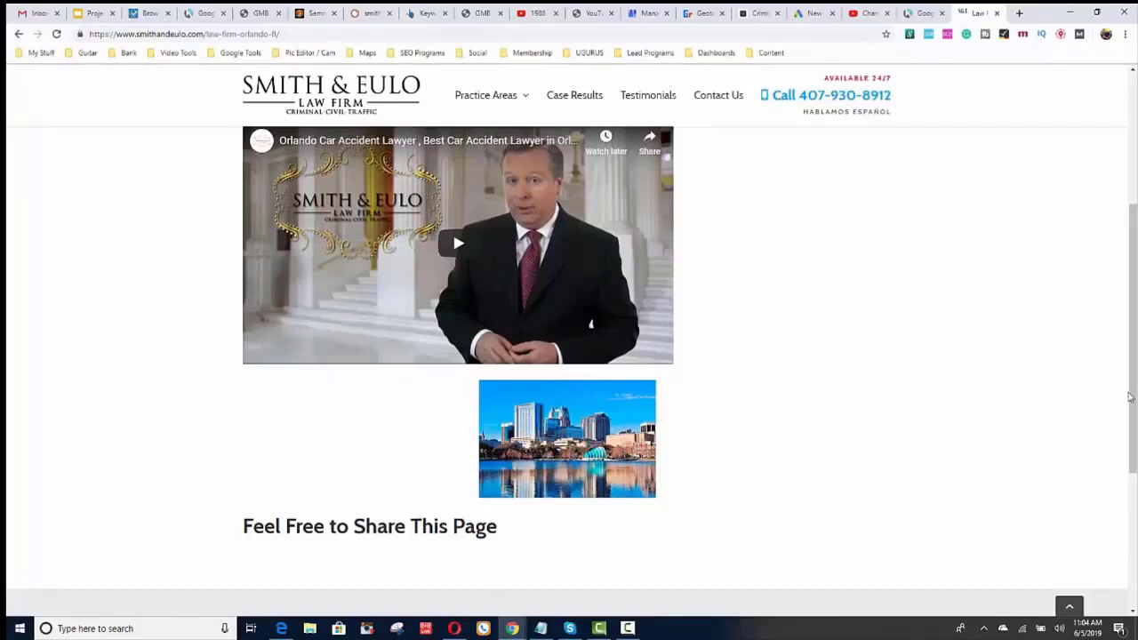
{"action": "scroll", "coordinate": [1135, 311], "scroll_direction": "up", "scroll_amount": 1}
{"action": "scroll", "coordinate": [1135, 311], "scroll_direction": "up", "scroll_amount": 1}
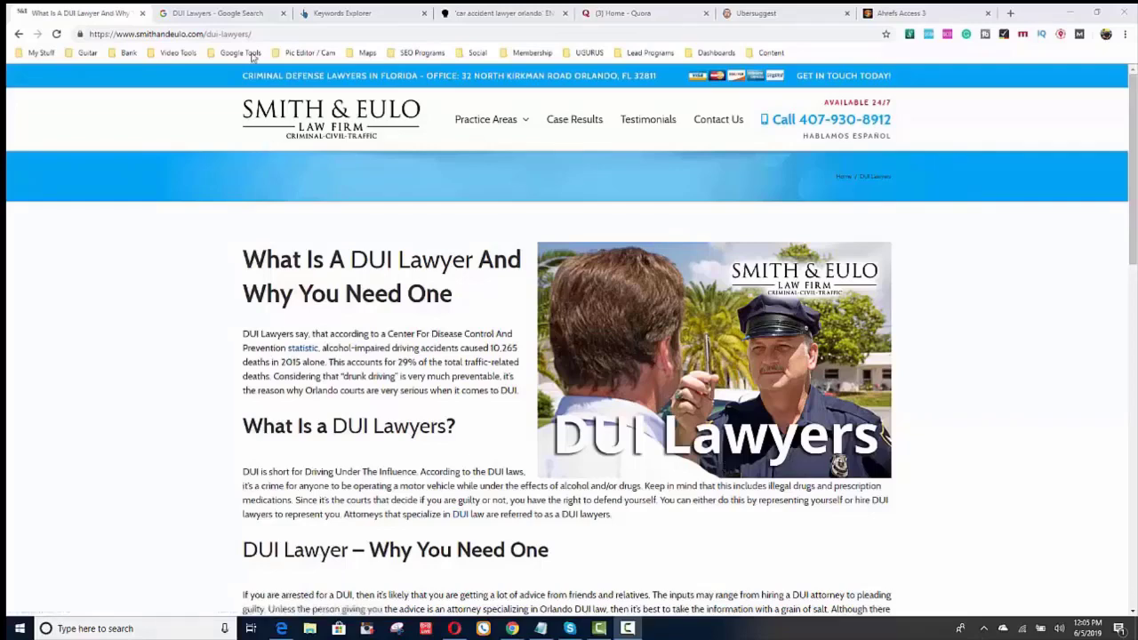
Review the local listings and organic results in the Google search for "DUI Lawyers".
{"action": "left_click", "coordinate": [237, 13]}
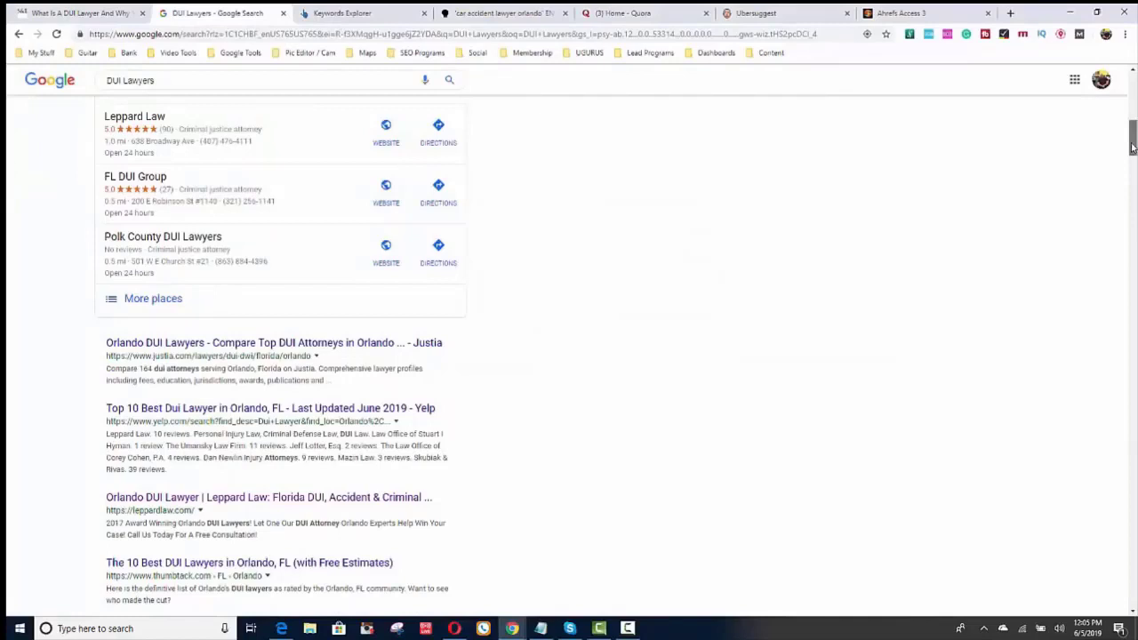
{"action": "left_click_drag", "start_coordinate": [1132, 147], "coordinate": [1132, 153]}
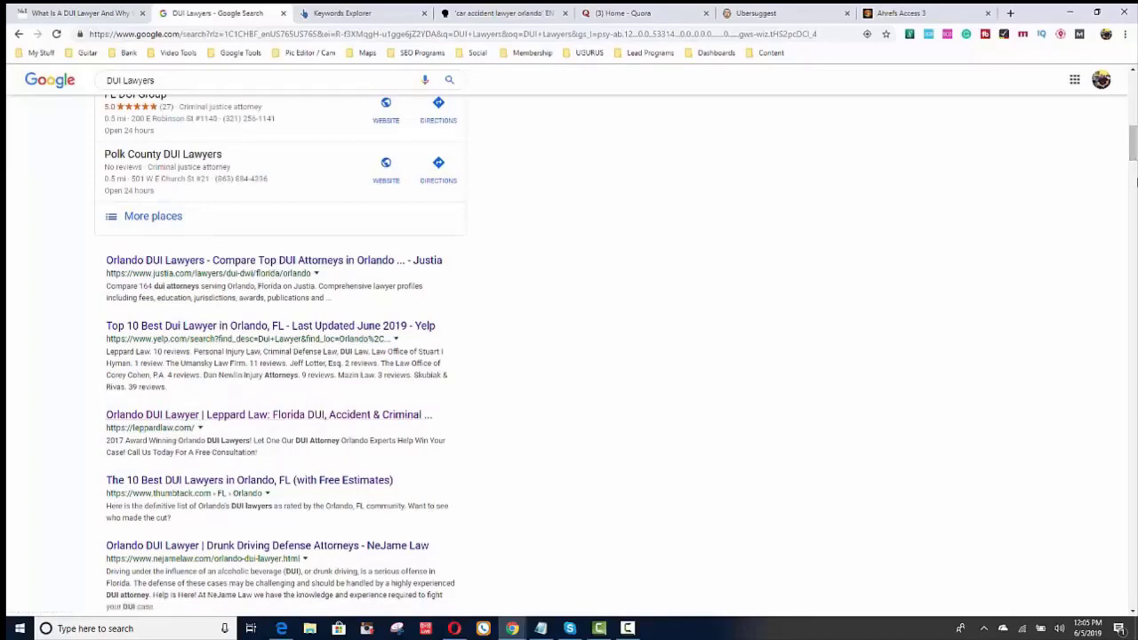
{"action": "left_click_drag", "start_coordinate": [1133, 147], "coordinate": [1133, 157]}
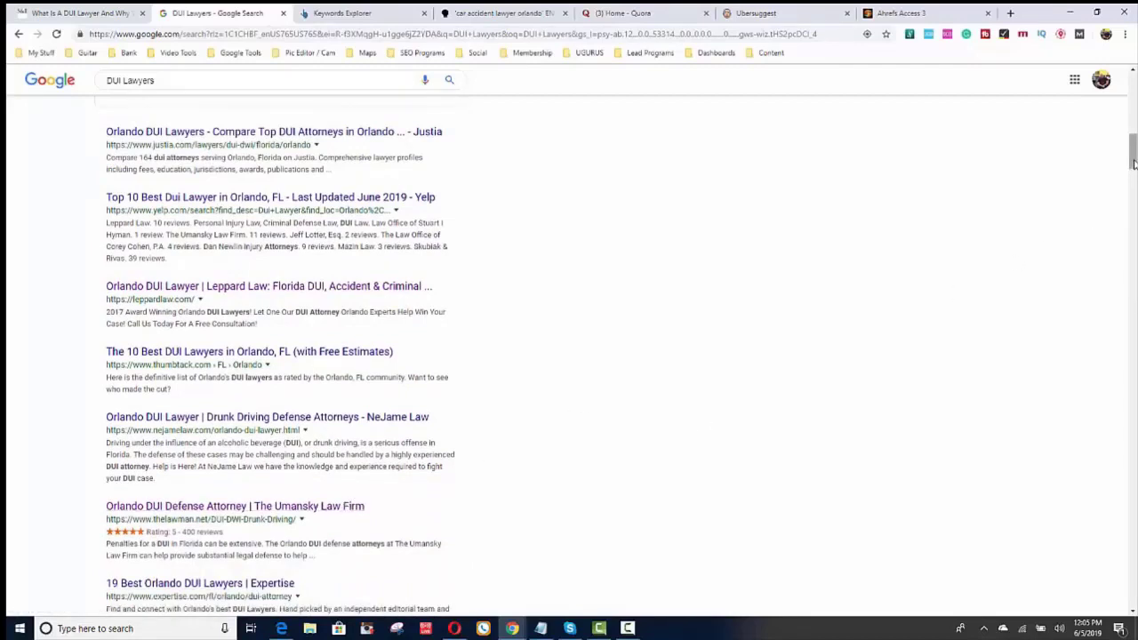
{"action": "left_click_drag", "start_coordinate": [1133, 163], "coordinate": [1133, 160]}
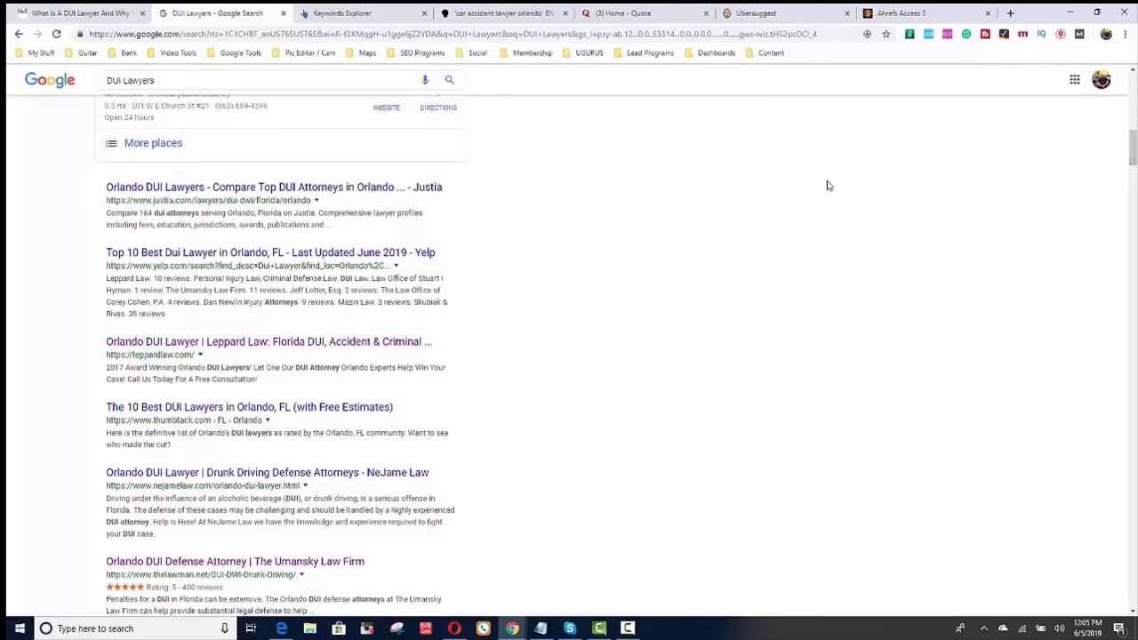
Review the Ahrefs keyword ideas for "dui lawyers" and the related searches on the Google results page.
{"action": "left_click", "coordinate": [381, 16]}
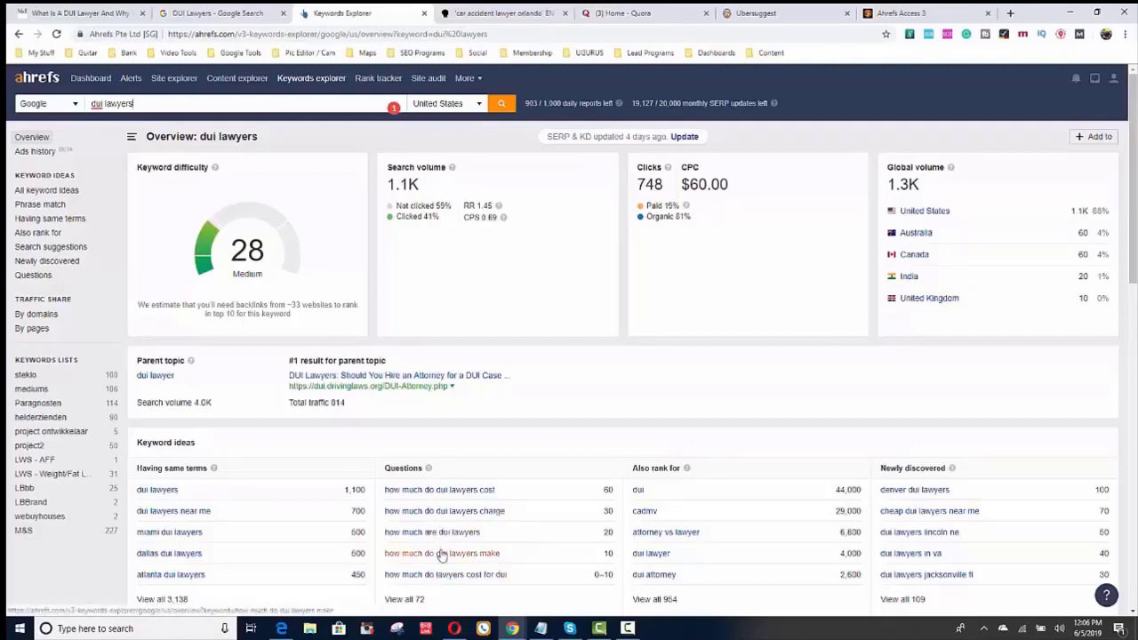
{"action": "left_click", "coordinate": [220, 14]}
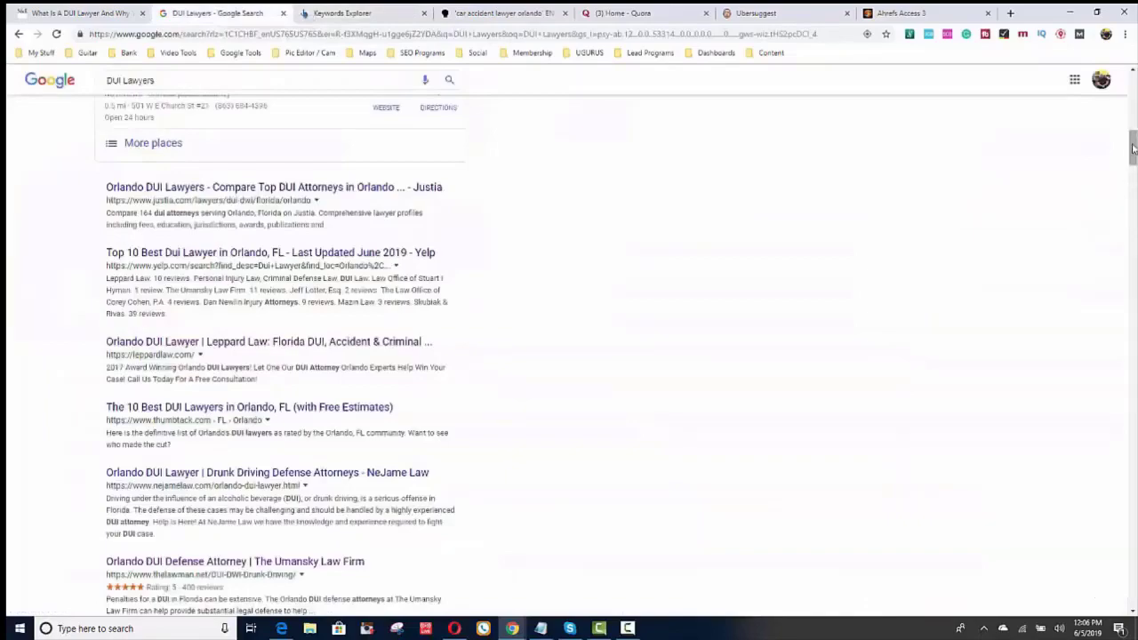
{"action": "left_click_drag", "start_coordinate": [1133, 147], "coordinate": [1126, 601]}
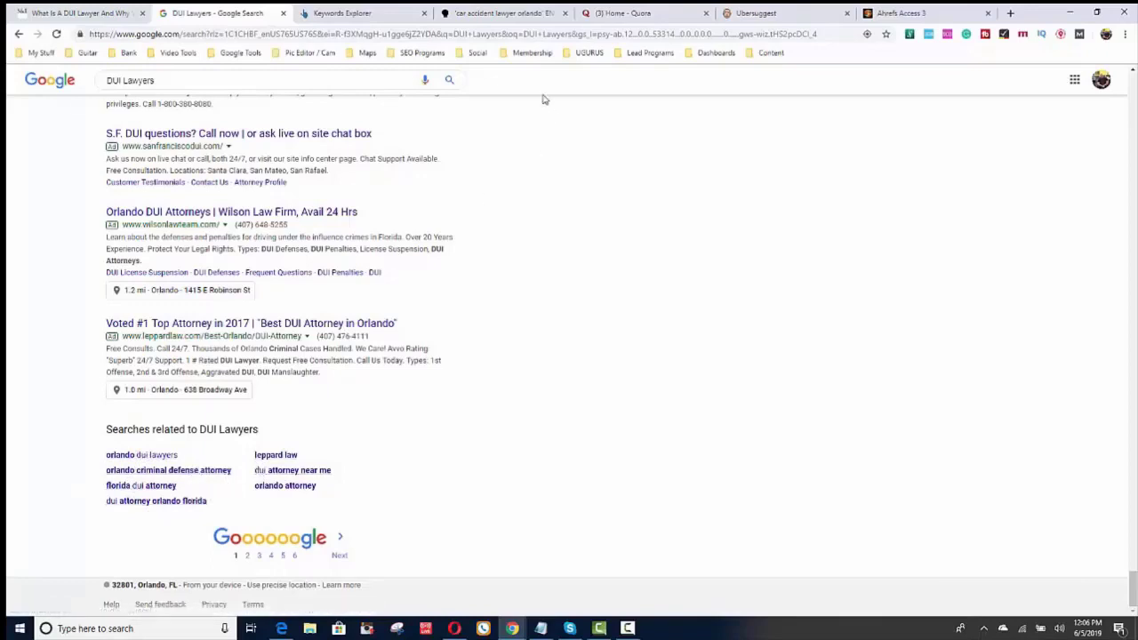
Display the questions section of the AnswerThePublic report for "car accident lawyer orlando" and examine its visualisation.
{"action": "left_click", "coordinate": [507, 14]}
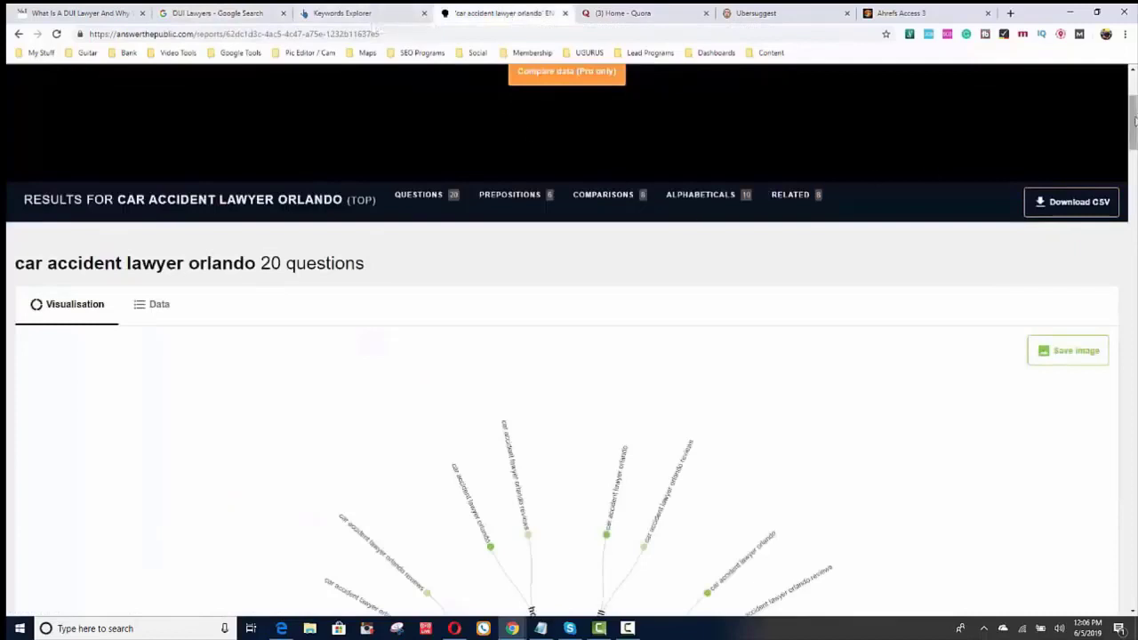
{"action": "left_click_drag", "start_coordinate": [1133, 123], "coordinate": [1133, 98]}
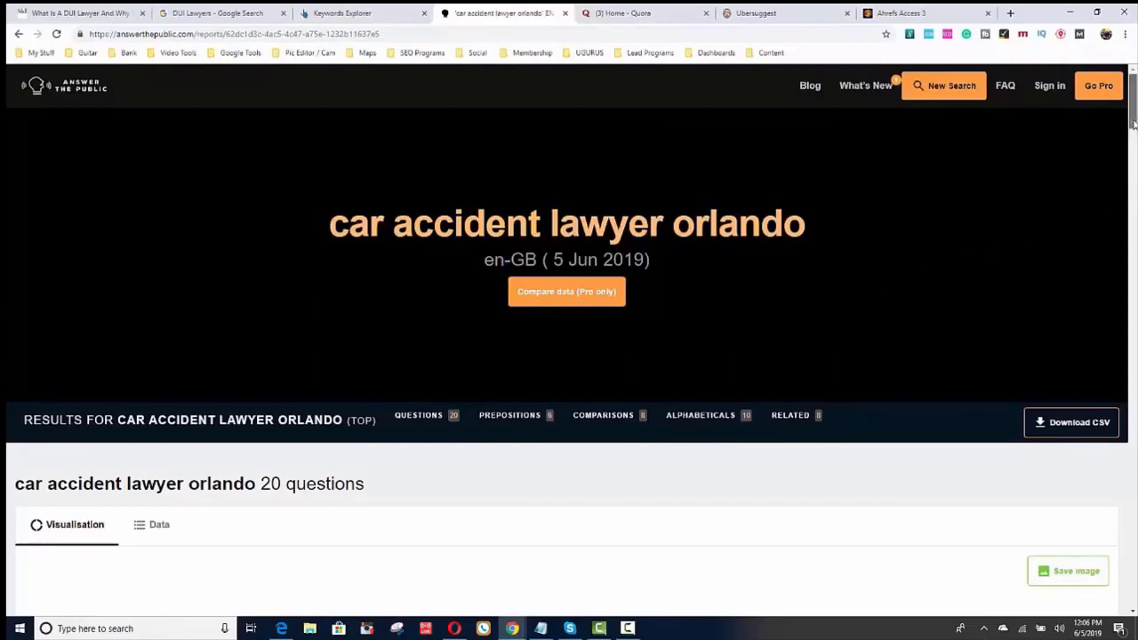
{"action": "scroll", "coordinate": [1133, 124], "scroll_direction": "down", "scroll_amount": 2}
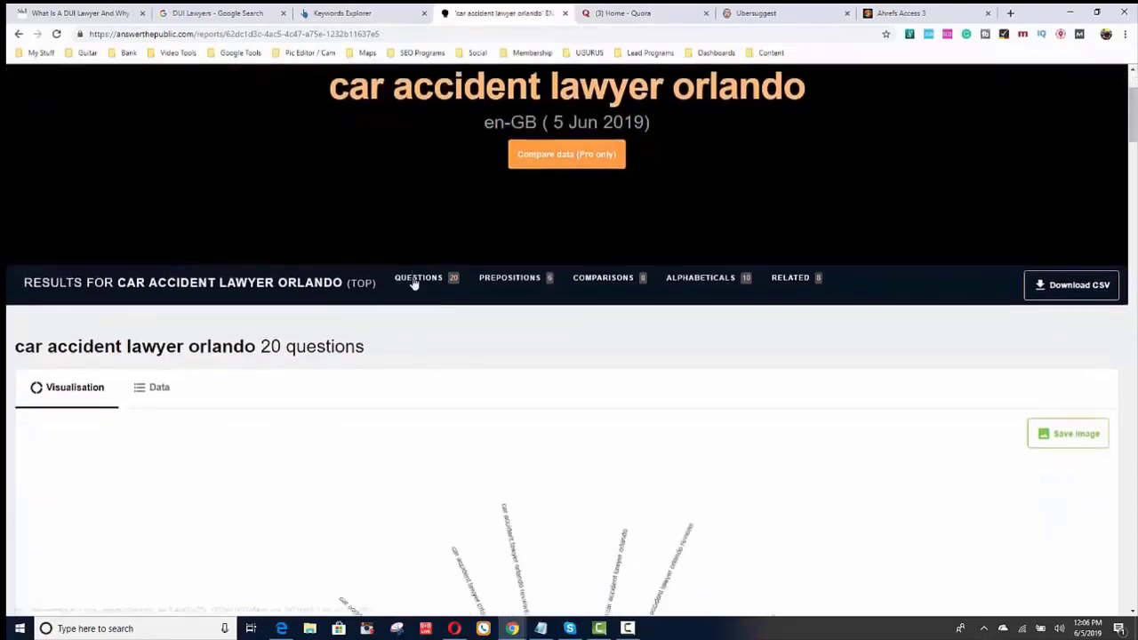
{"action": "left_click", "coordinate": [415, 283]}
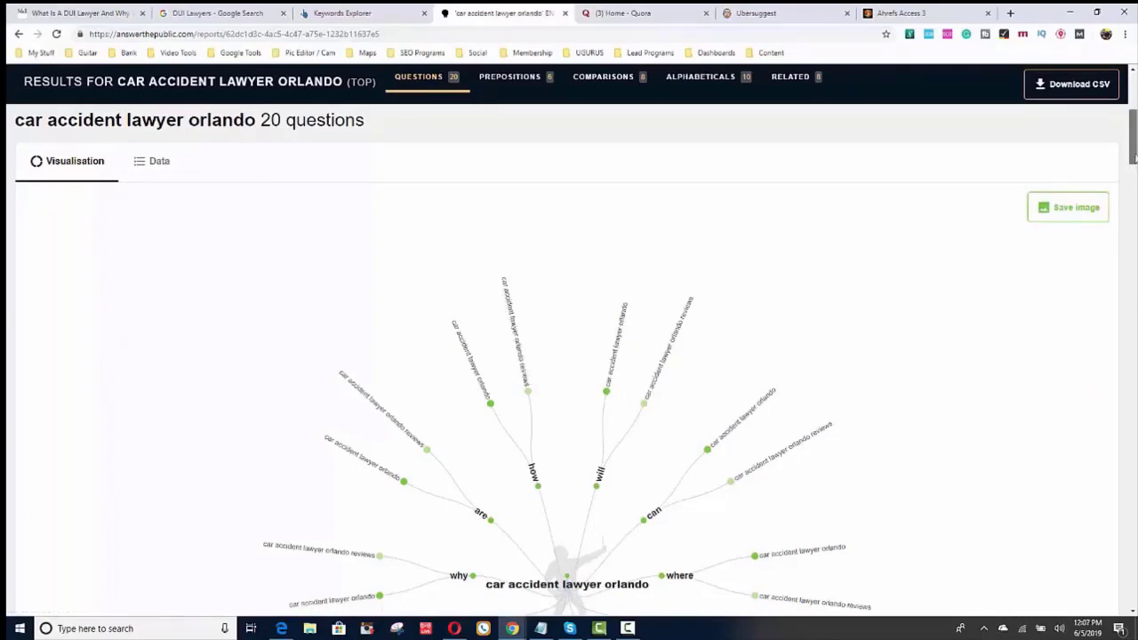
{"action": "mouse_move", "coordinate": [1134, 157]}
{"action": "left_mouse_down"}
{"action": "mouse_move", "coordinate": [1134, 193]}
{"action": "mouse_move", "coordinate": [1134, 162]}
{"action": "left_mouse_up"}
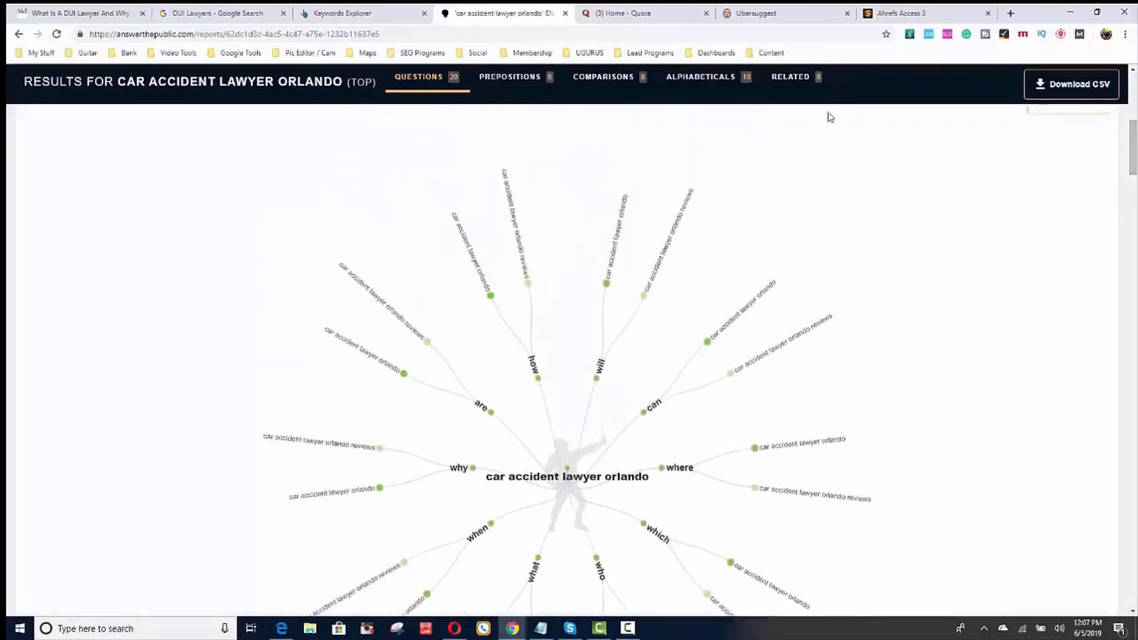
View Quora's suggested questions for "Car Accident Lawyer Orlando?" and the Ubersuggest keyword overview for "dui lawyers".
{"action": "left_click", "coordinate": [669, 18]}
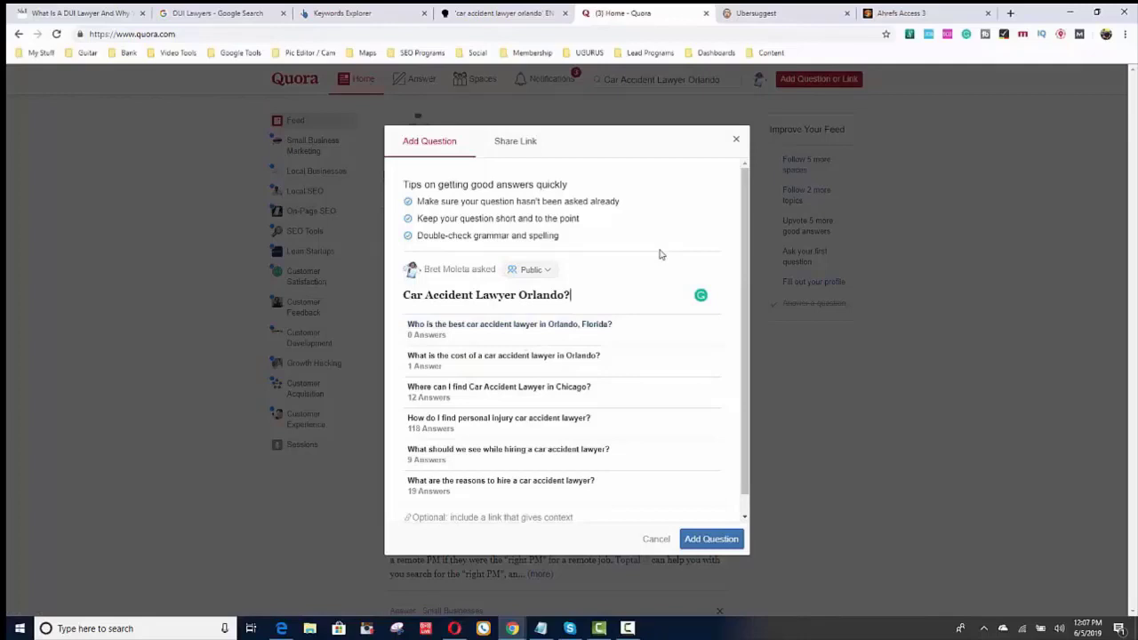
{"action": "left_click", "coordinate": [766, 14]}
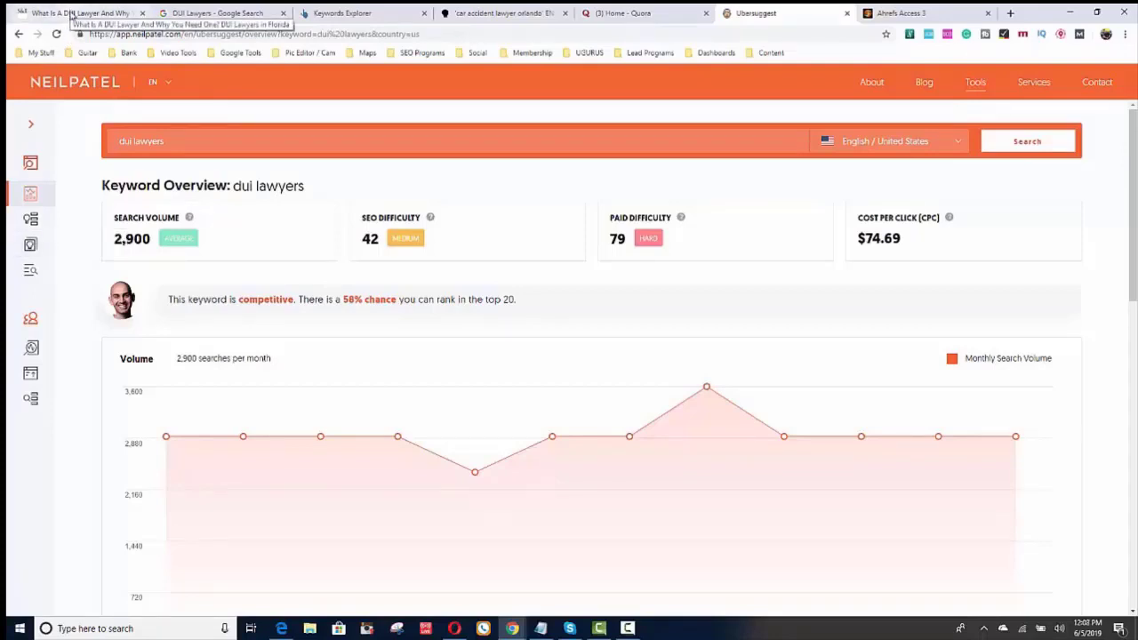
Examine the Smith & Eulo DUI Lawyers article, including its video and the "More About DUI Lawyers" links.
{"action": "left_click", "coordinate": [71, 12]}
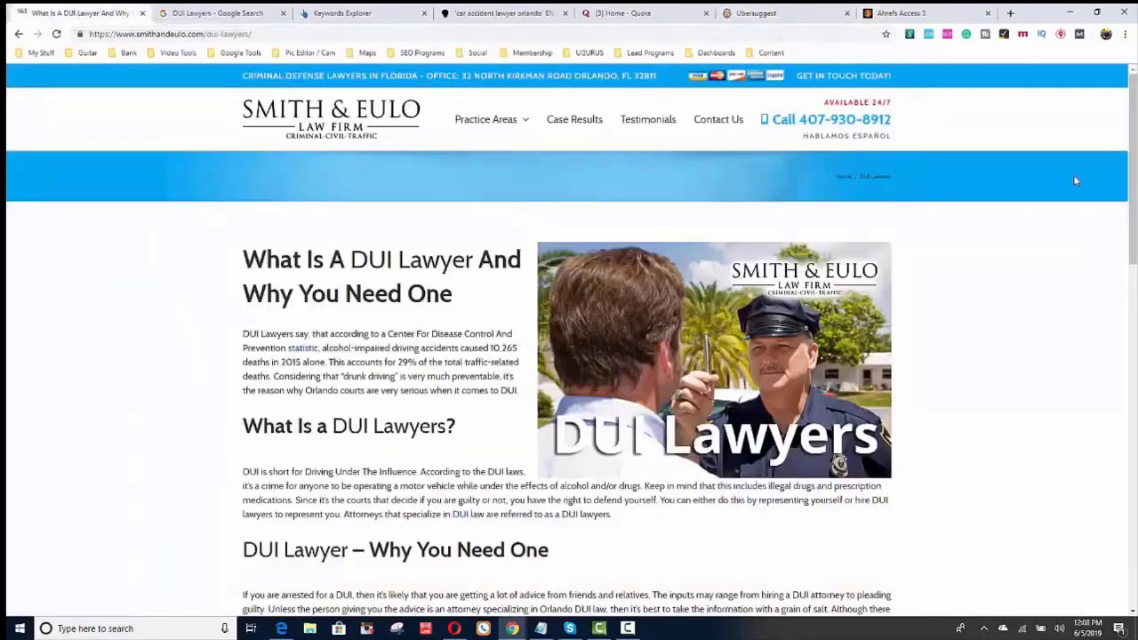
{"action": "left_click_drag", "start_coordinate": [1132, 178], "coordinate": [985, 299]}
{"action": "left_click_drag", "start_coordinate": [1133, 221], "coordinate": [1123, 476]}
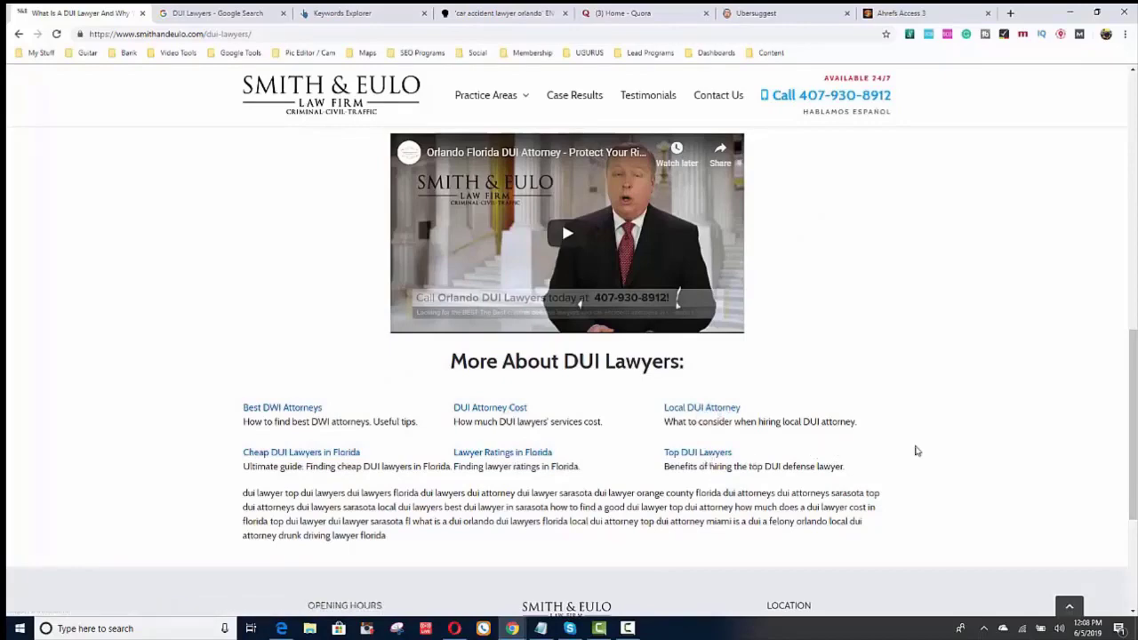
{"action": "left_click_drag", "start_coordinate": [1132, 429], "coordinate": [1134, 189]}
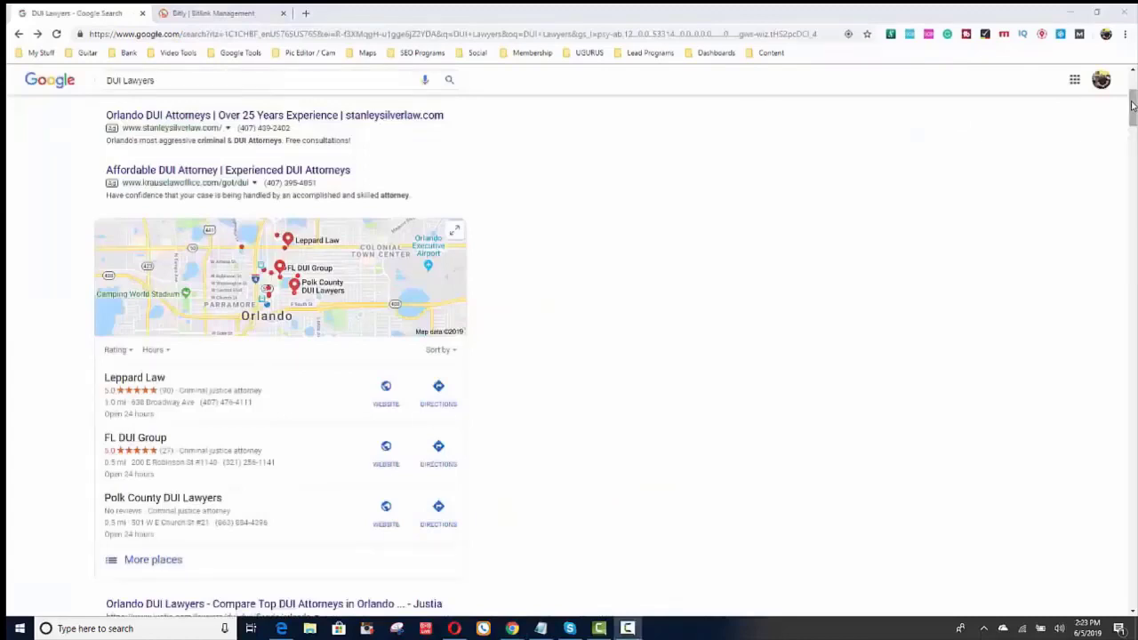
Open the full list of local places for the "DUI Lawyers" Google search and browse the listed firms.
{"action": "mouse_move", "coordinate": [1132, 105]}
{"action": "left_mouse_down"}
{"action": "mouse_move", "coordinate": [1132, 91]}
{"action": "mouse_move", "coordinate": [1129, 111]}
{"action": "left_mouse_up"}
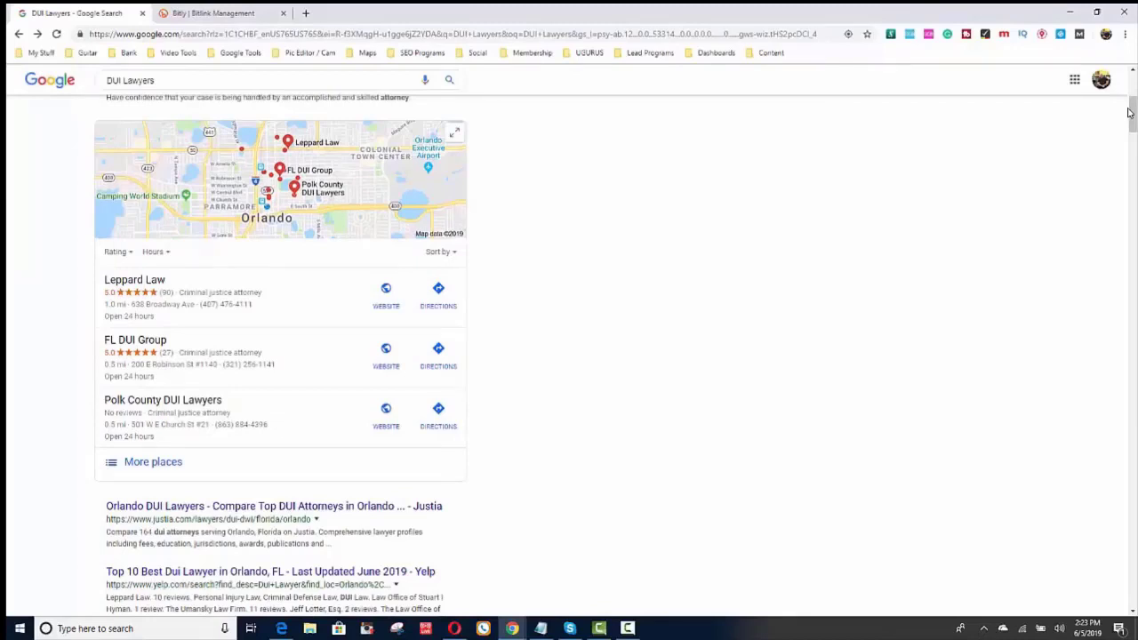
{"action": "scroll", "coordinate": [1129, 111], "scroll_direction": "up", "scroll_amount": 4}
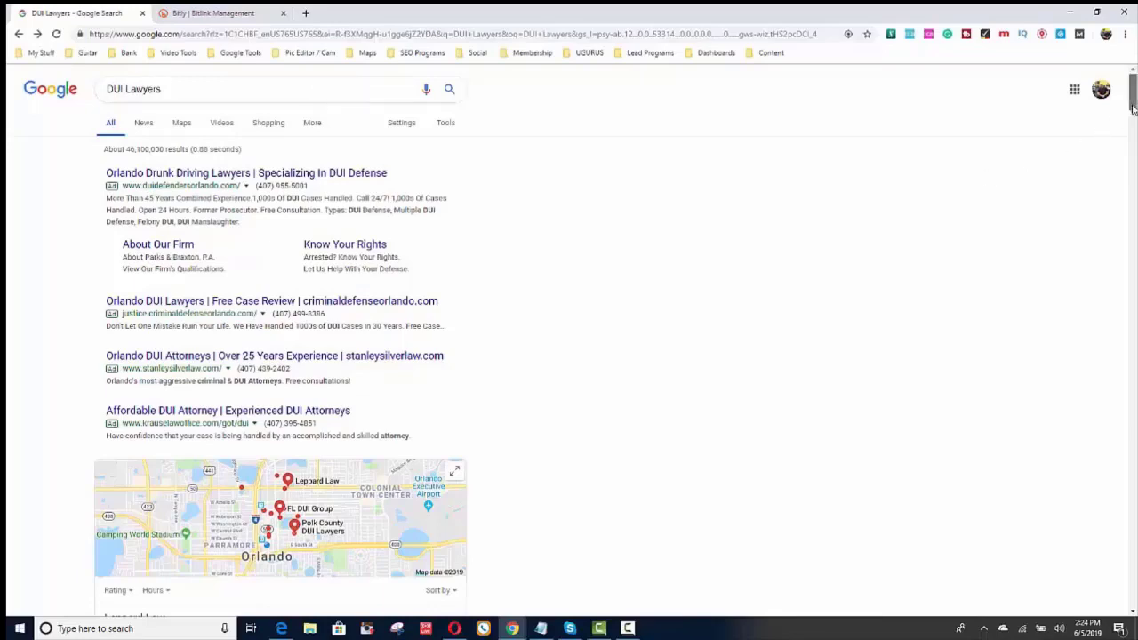
{"action": "scroll", "coordinate": [1133, 106], "scroll_direction": "down", "scroll_amount": 5}
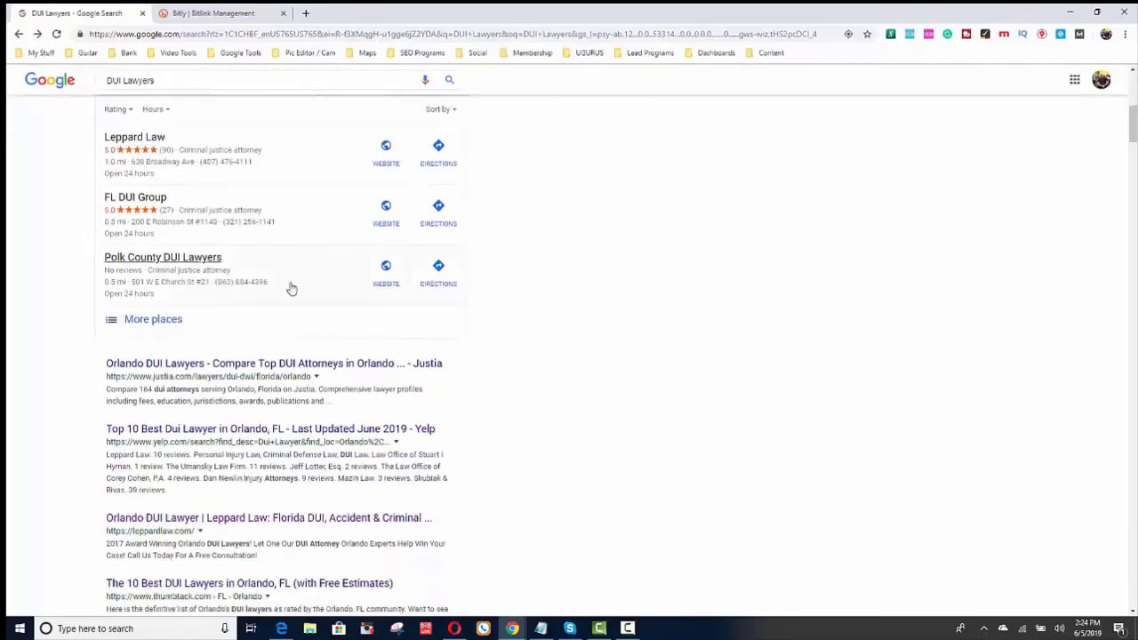
{"action": "left_click", "coordinate": [178, 322]}
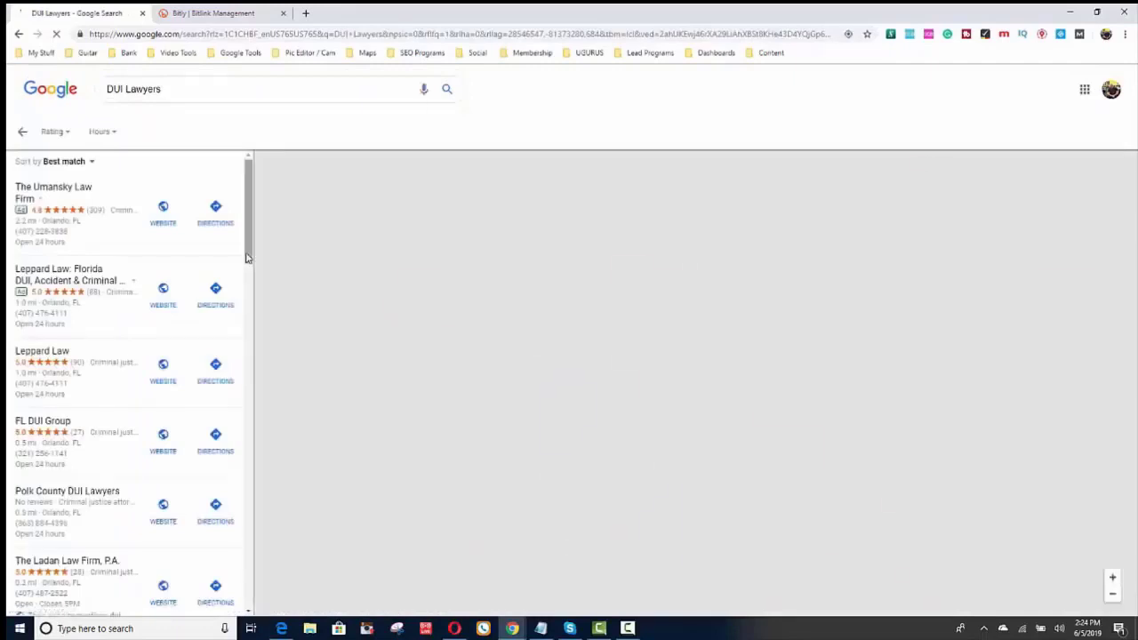
{"action": "scroll", "coordinate": [246, 325], "scroll_direction": "down", "scroll_amount": 3}
{"action": "left_click_drag", "start_coordinate": [246, 324], "coordinate": [260, 414]}
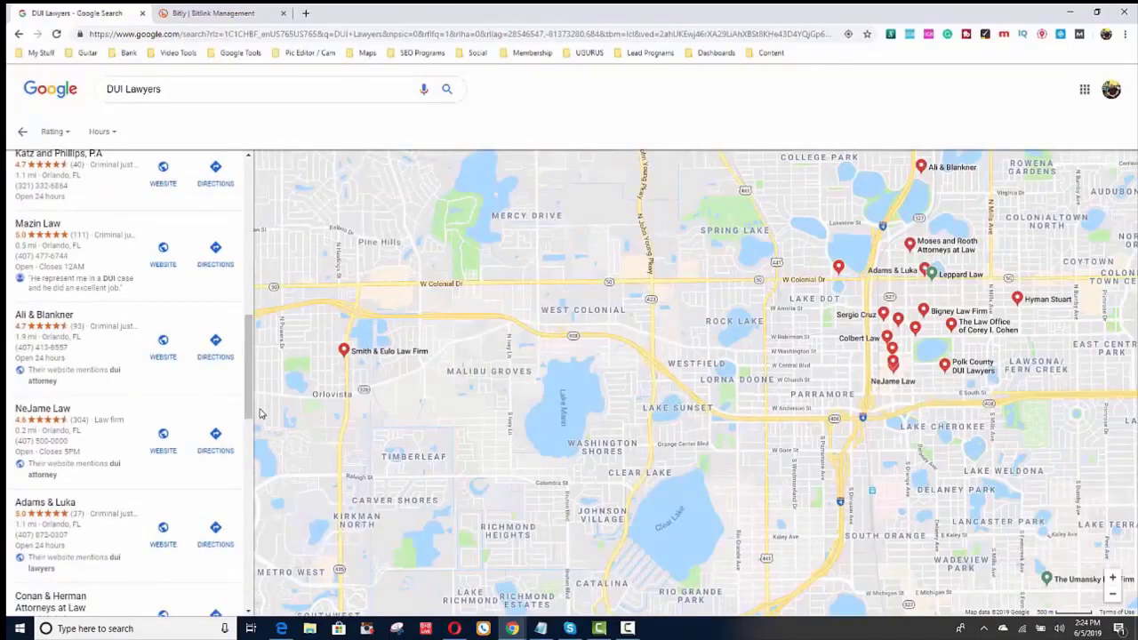
Open the Ali & Blankner listing in the "DUI Lawyers" local results and copy the page's full URL.
{"action": "left_click", "coordinate": [58, 324]}
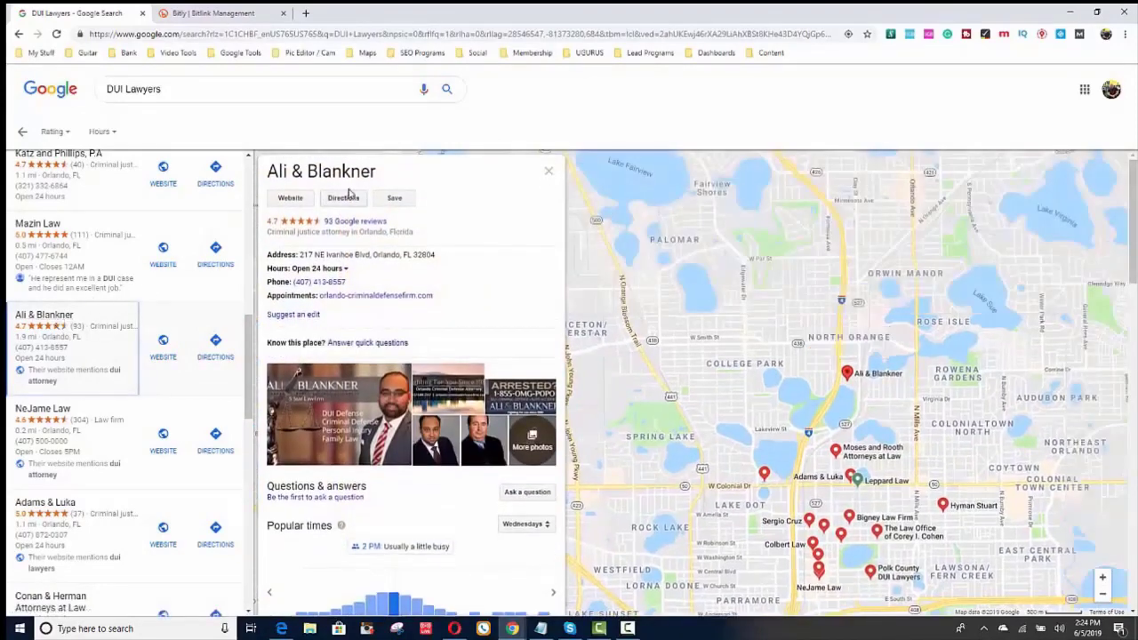
{"action": "left_click", "coordinate": [418, 34]}
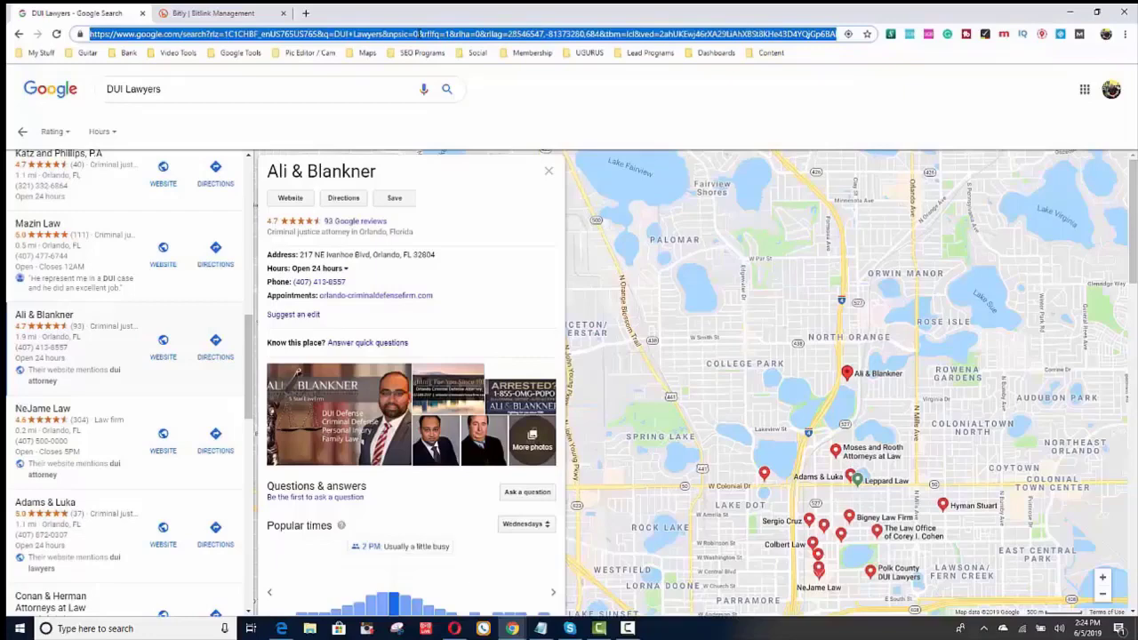
{"action": "right_click", "coordinate": [421, 34]}
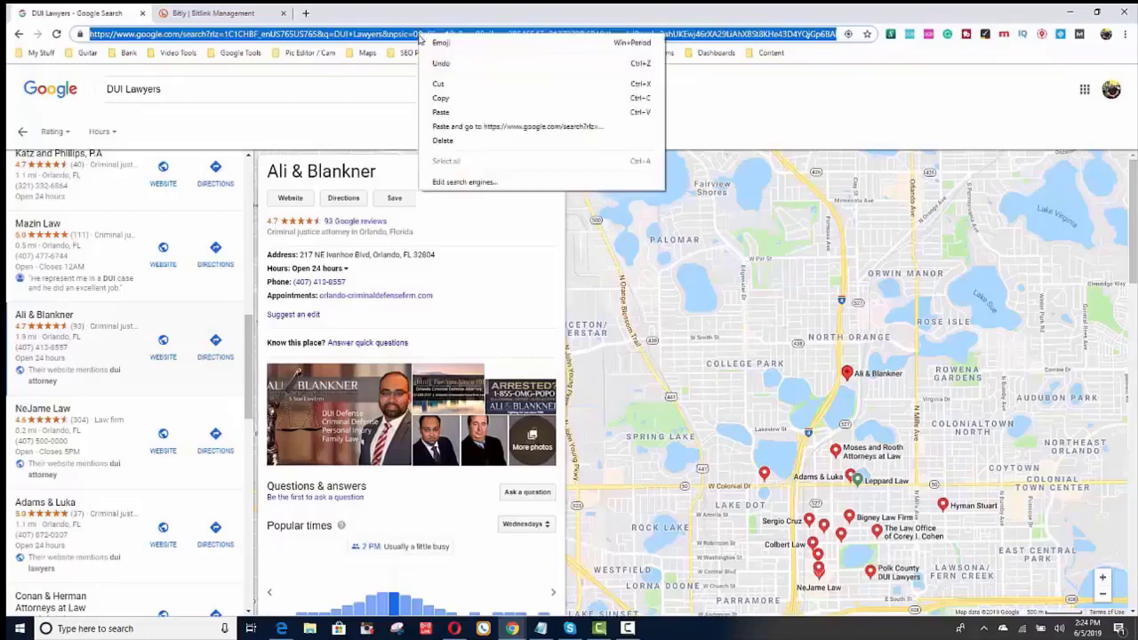
{"action": "left_click", "coordinate": [444, 98]}
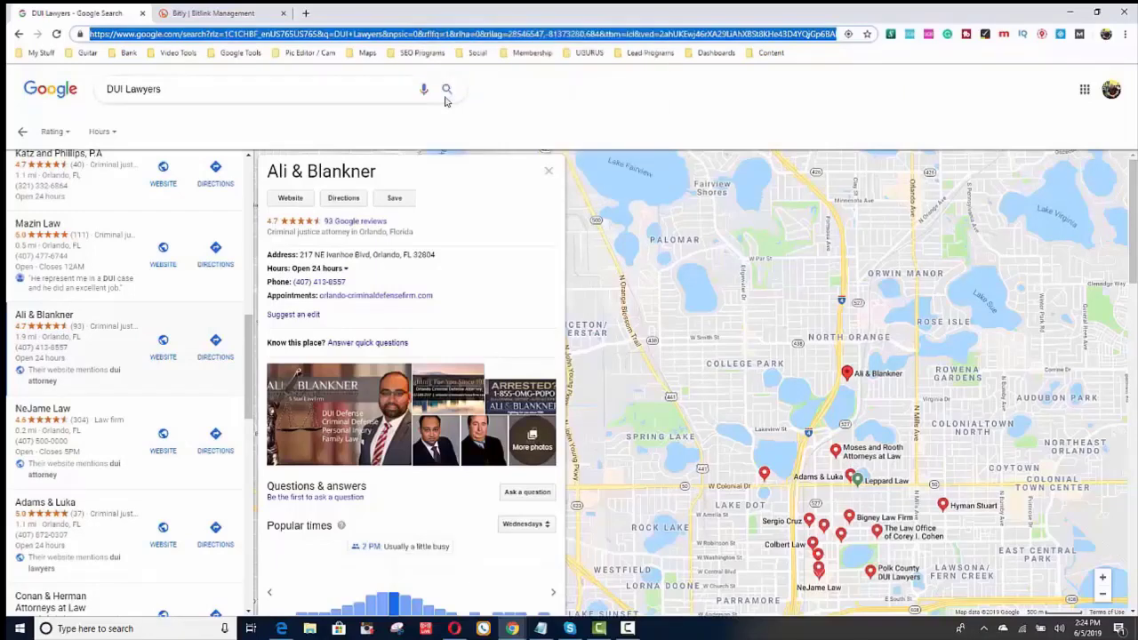
Switch to Bitly, create a bitlink from the copied Google listing URL, and copy and save the short link.
{"action": "left_click", "coordinate": [227, 15]}
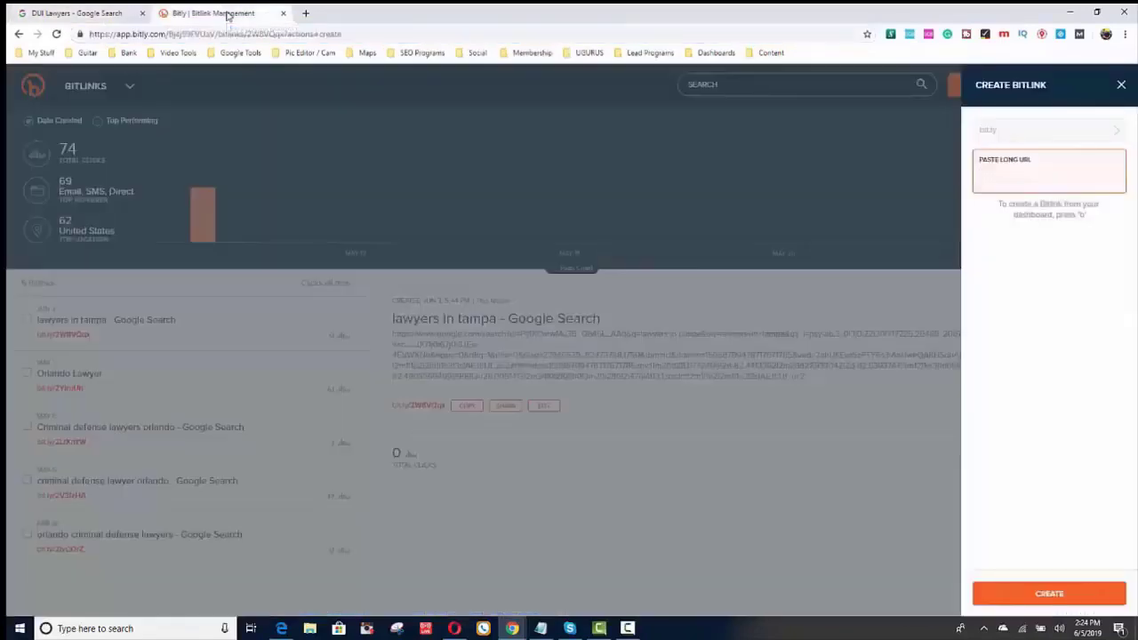
{"action": "left_click", "coordinate": [1000, 177]}
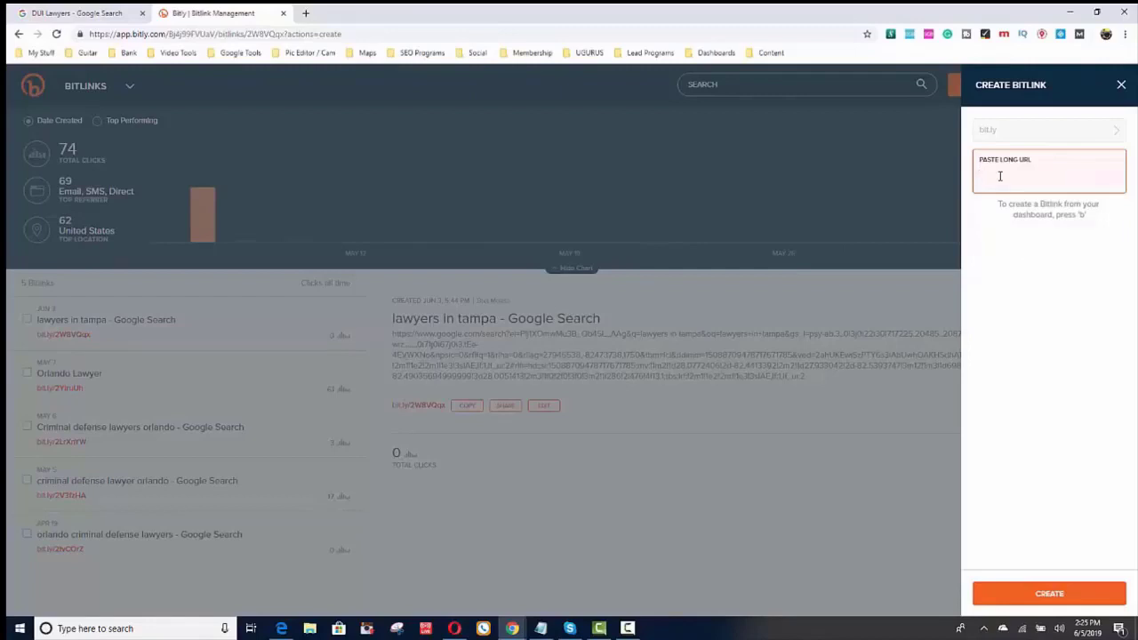
{"action": "right_click", "coordinate": [1000, 176]}
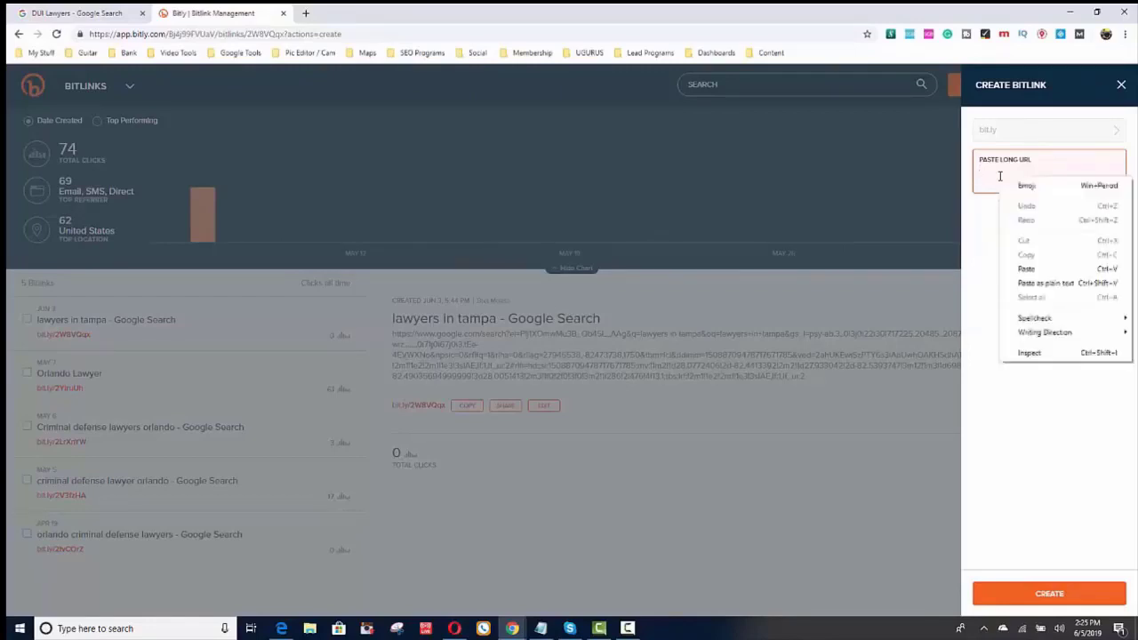
{"action": "left_click", "coordinate": [1025, 268]}
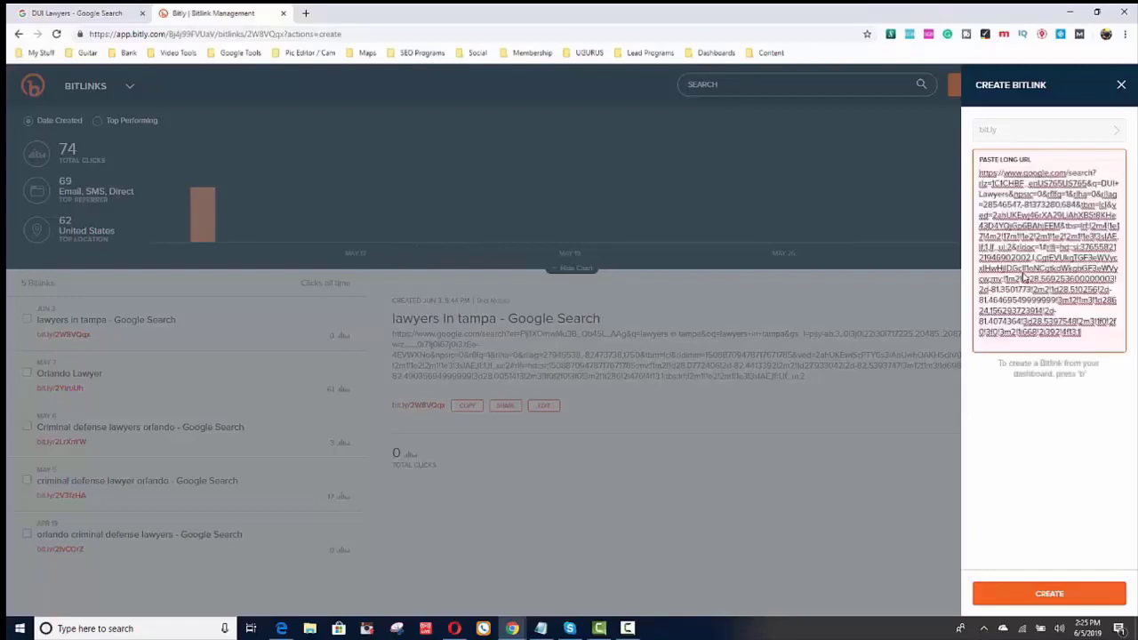
{"action": "left_click", "coordinate": [1058, 588]}
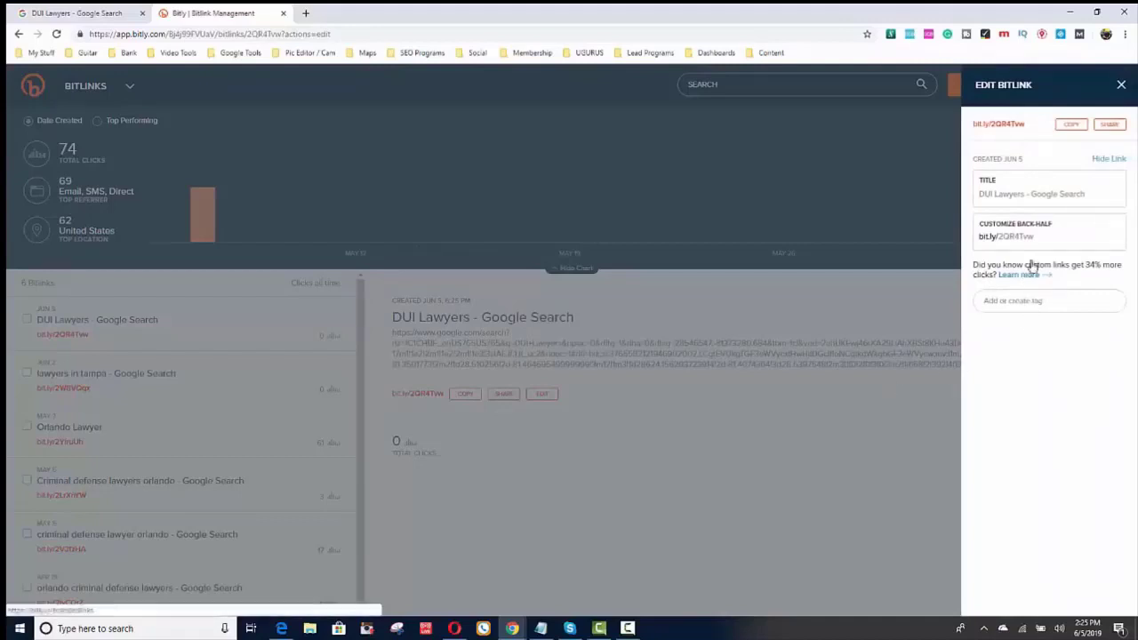
{"action": "left_click", "coordinate": [1076, 131]}
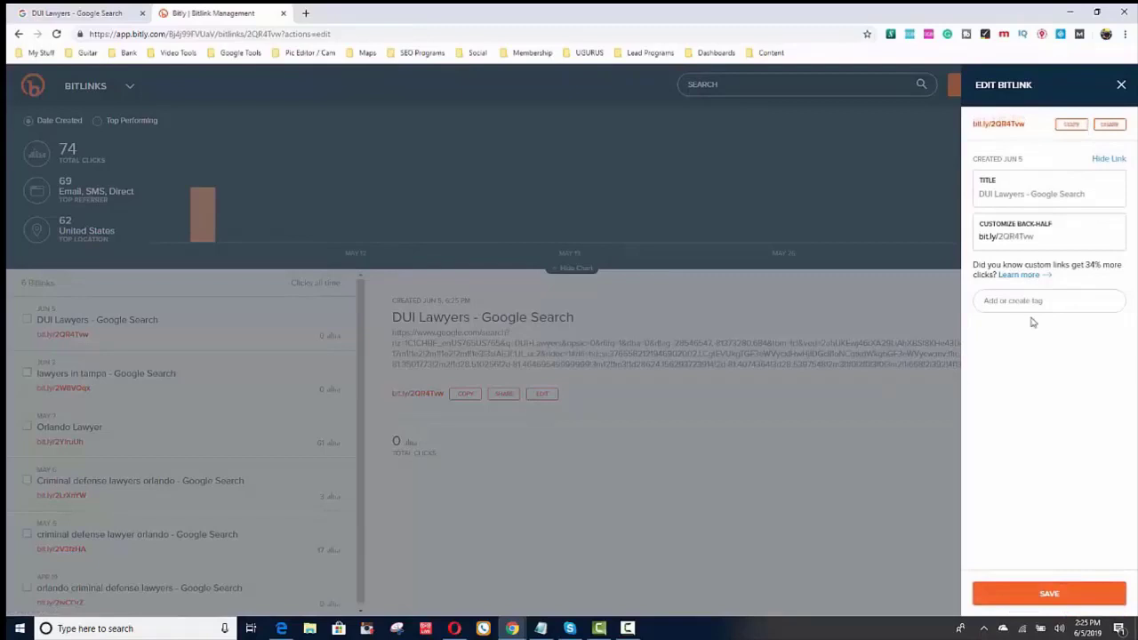
{"action": "left_click", "coordinate": [1056, 596]}
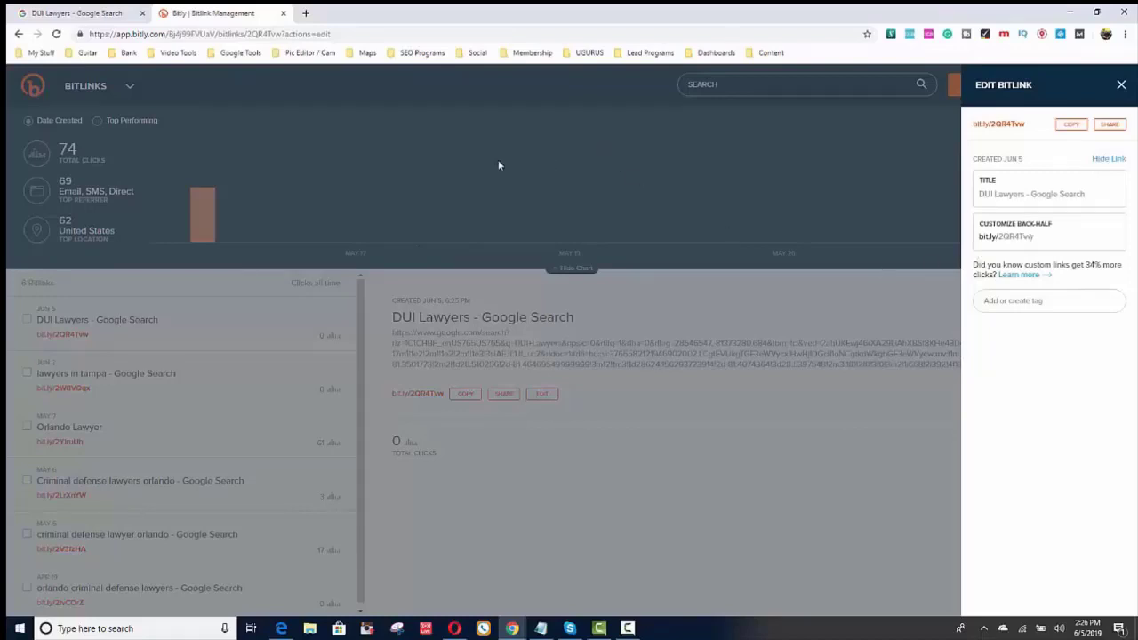
Return to the "DUI Lawyers" Google results and browse the firm list from its beginning past Ali & Blankner to Smith & Eulo Law Firm.
{"action": "left_click", "coordinate": [102, 19]}
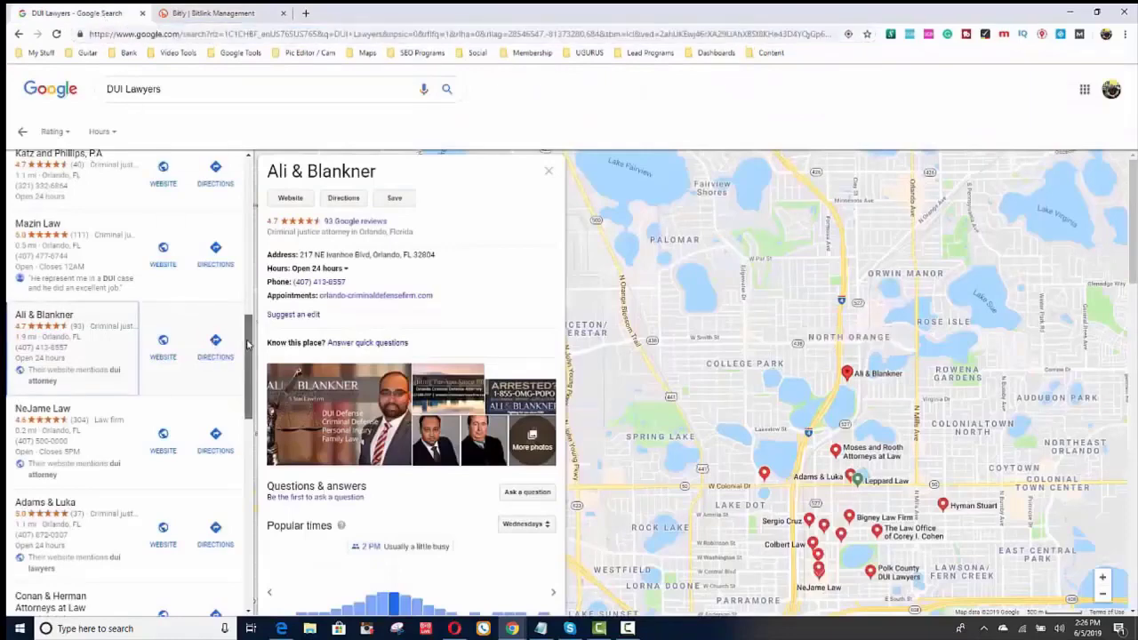
{"action": "left_click_drag", "start_coordinate": [248, 348], "coordinate": [240, 183]}
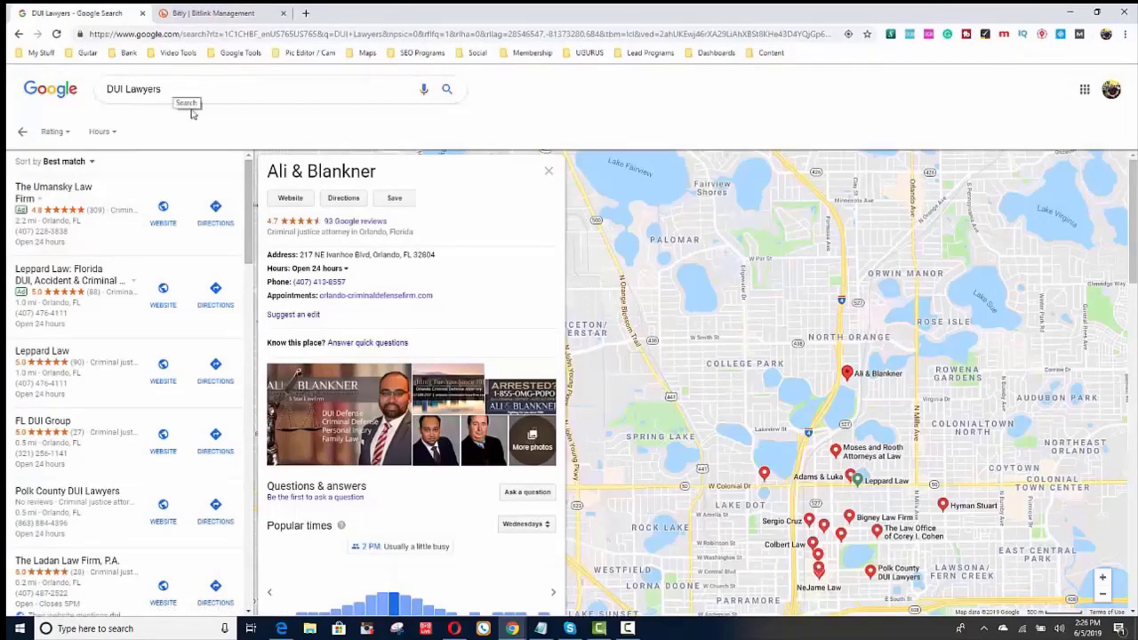
{"action": "left_click_drag", "start_coordinate": [250, 197], "coordinate": [250, 219]}
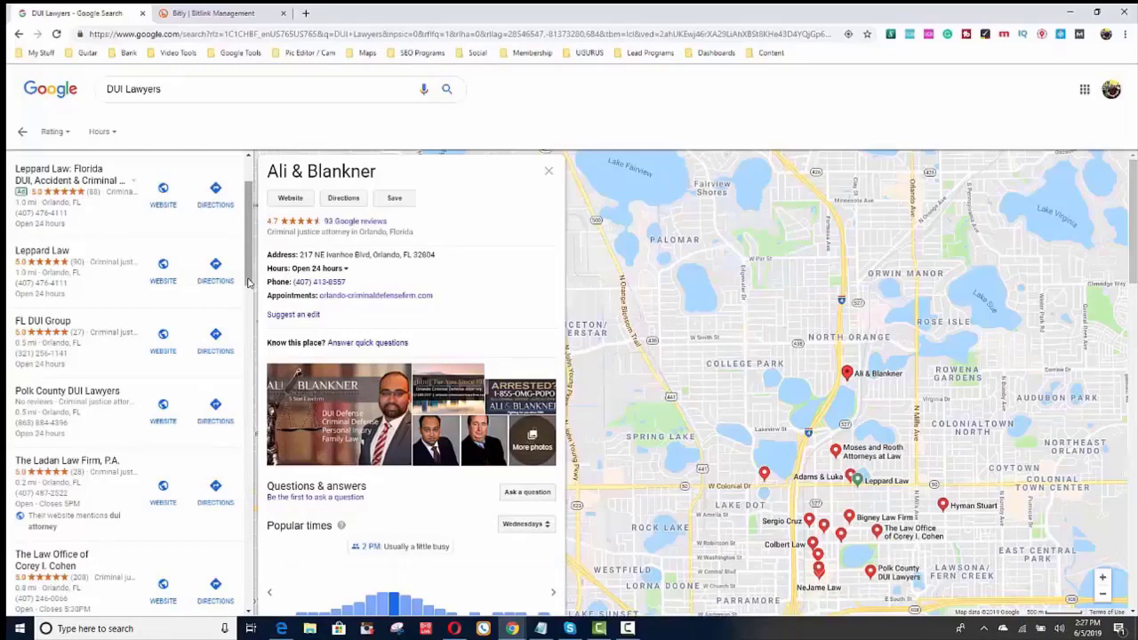
{"action": "left_click_drag", "start_coordinate": [248, 283], "coordinate": [248, 394]}
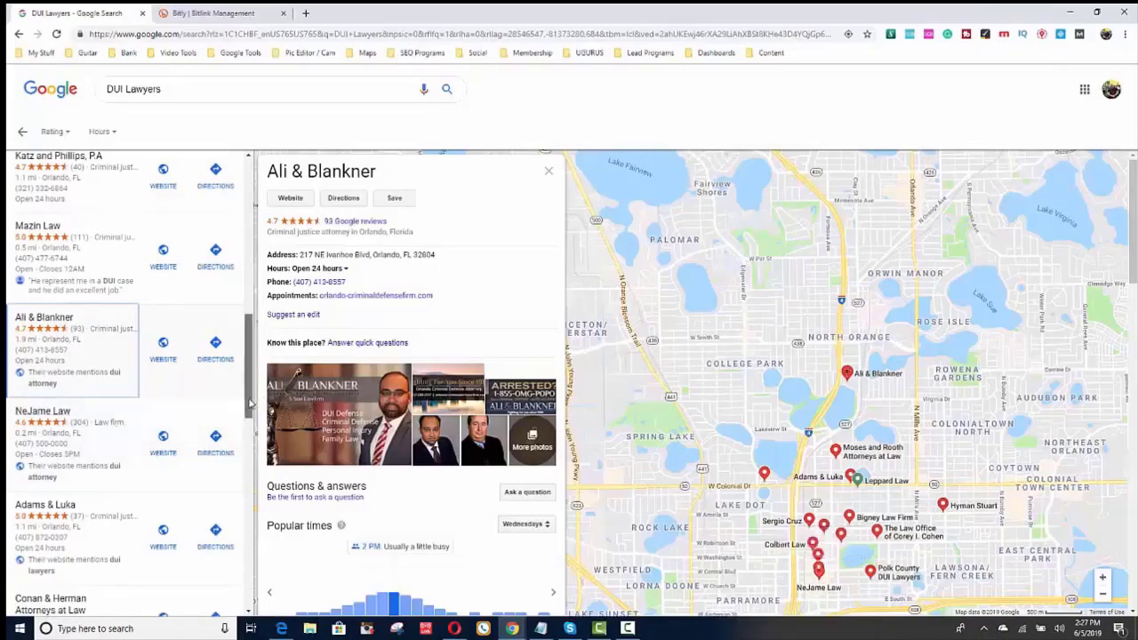
{"action": "scroll", "coordinate": [249, 405], "scroll_direction": "down", "scroll_amount": 3}
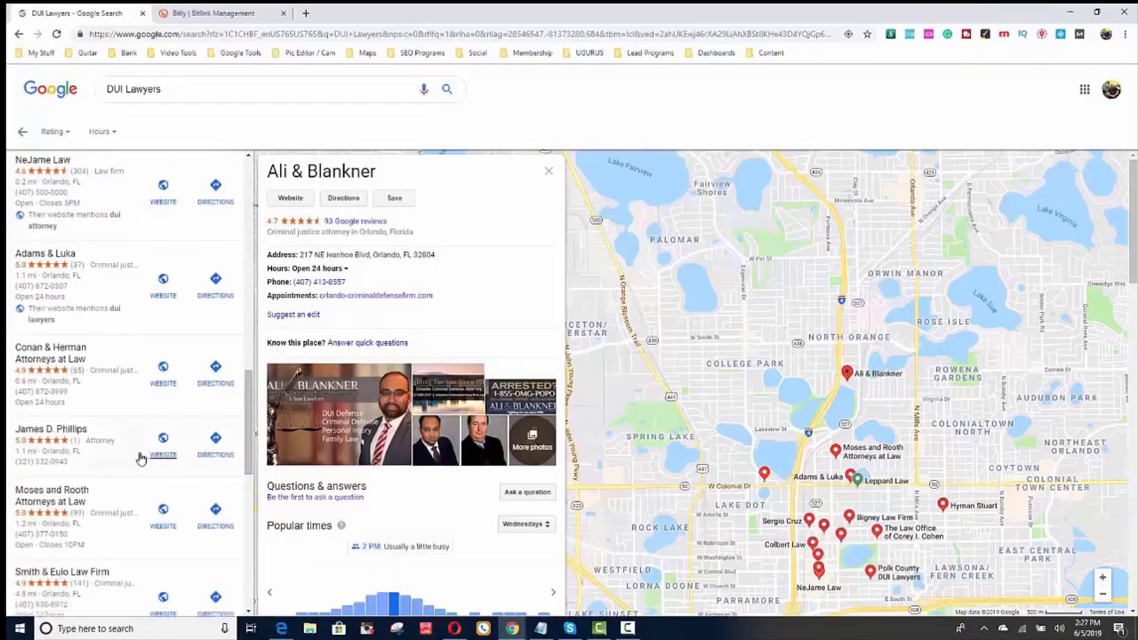